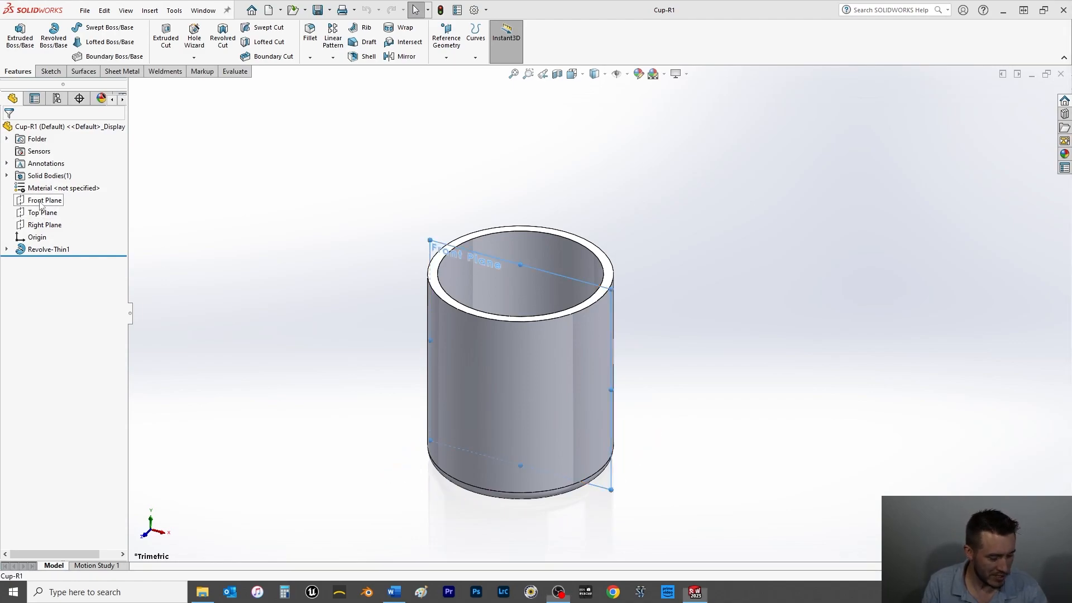
- Sketch an upright ellipse on the Front Plane beside the cup's left wall, with radii of about 0.73 in and 0.28 in
{"action": "left_click", "coordinate": [40, 203]}
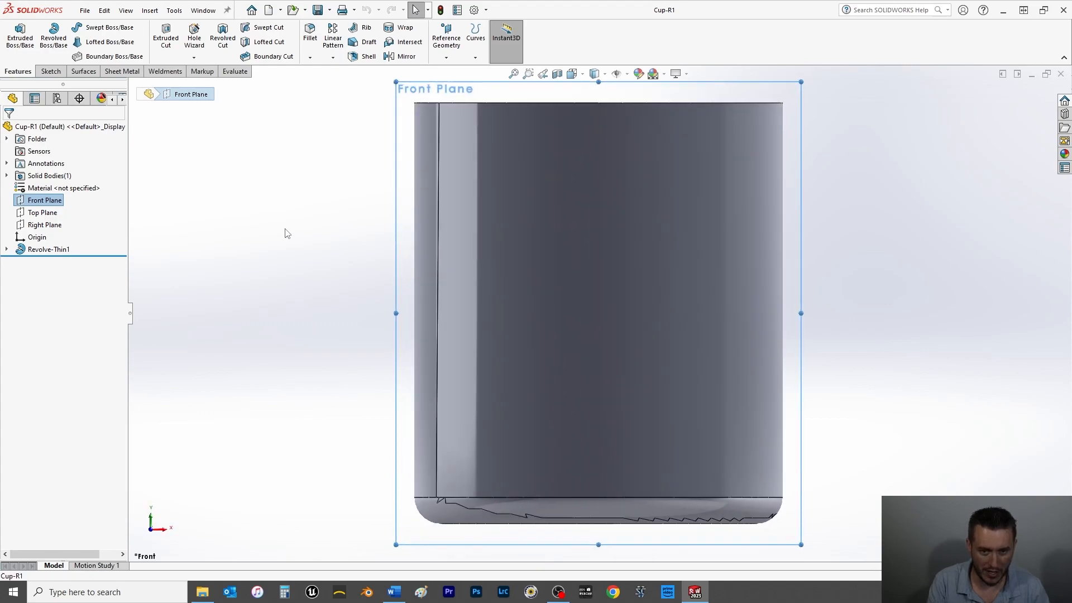
{"action": "left_click", "coordinate": [51, 71]}
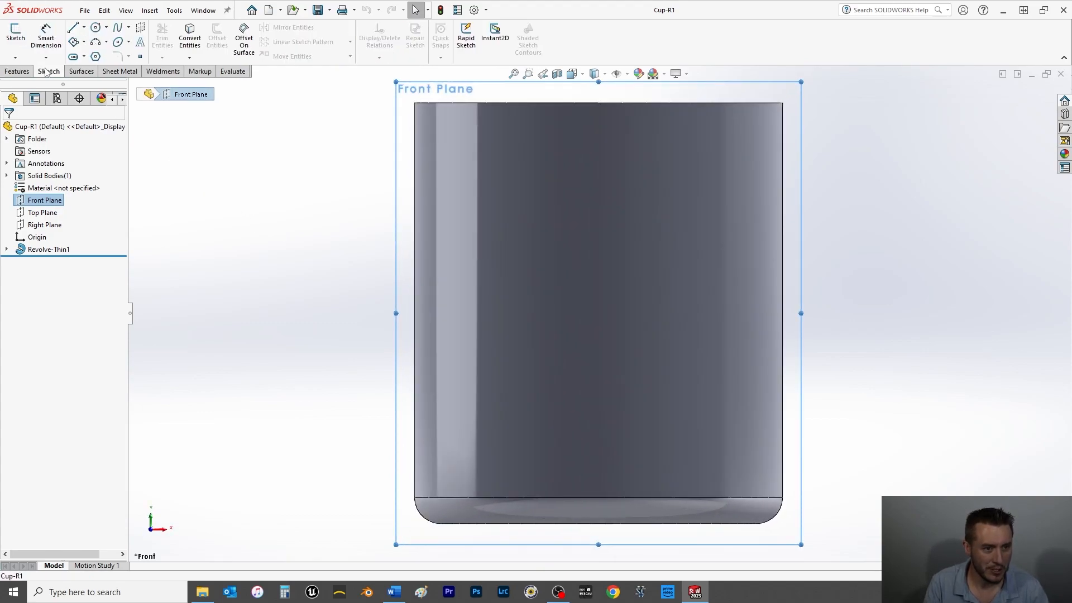
{"action": "left_click", "coordinate": [117, 44]}
{"action": "key", "text": "z"}
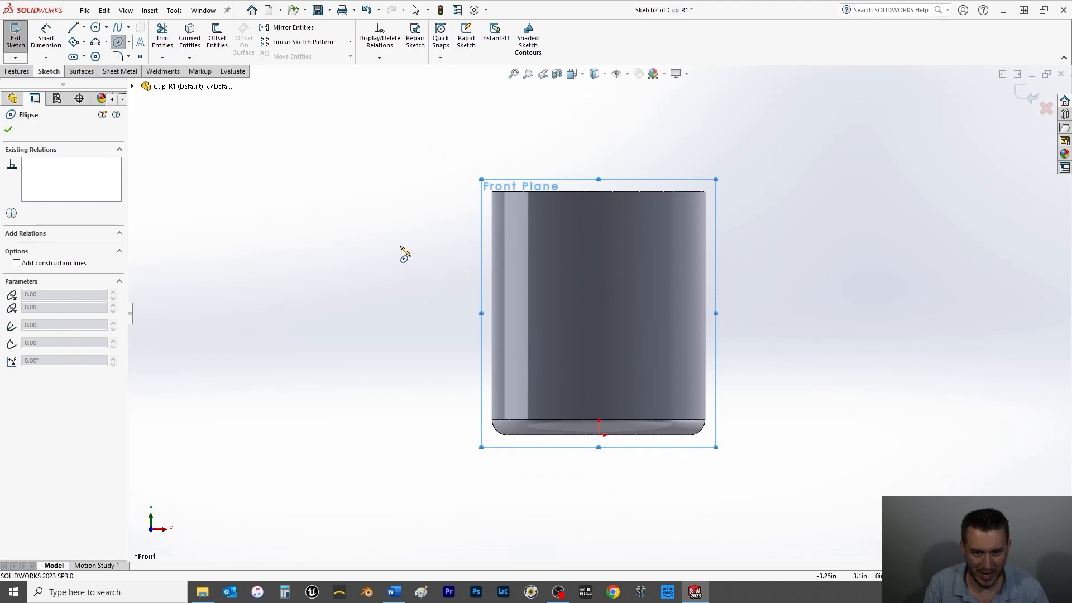
{"action": "middle_click_drag", "start_coordinate": [400, 251], "coordinate": [413, 269]}
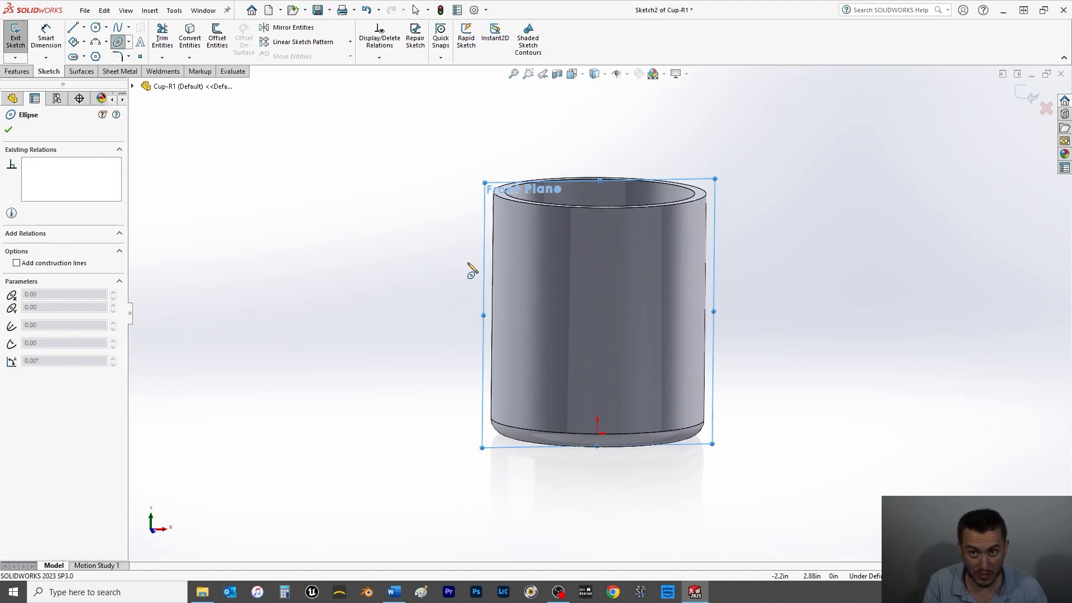
{"action": "left_click", "coordinate": [450, 290]}
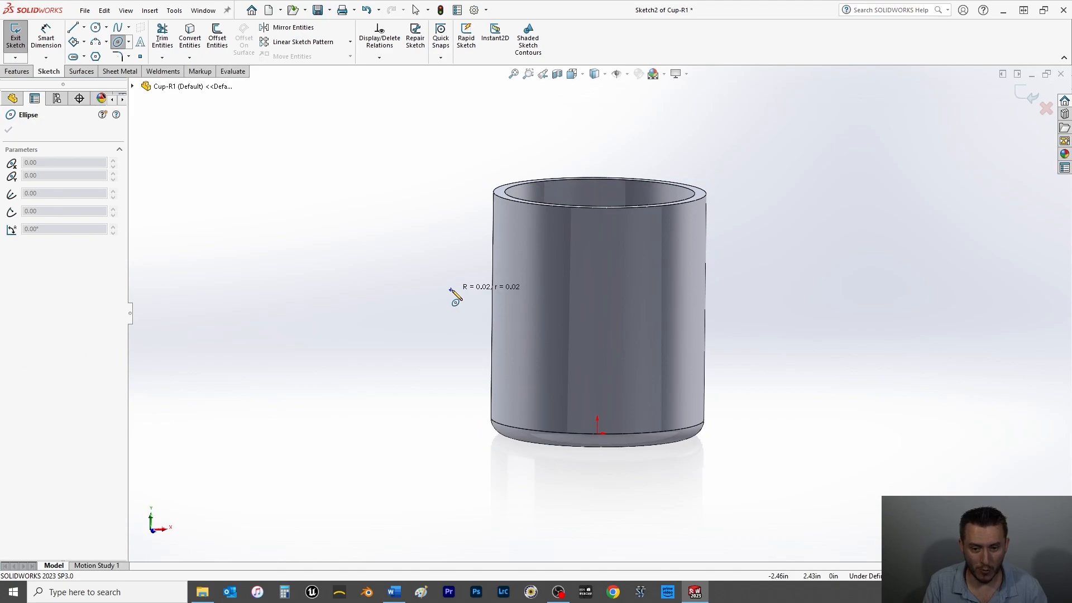
{"action": "left_click", "coordinate": [451, 333]}
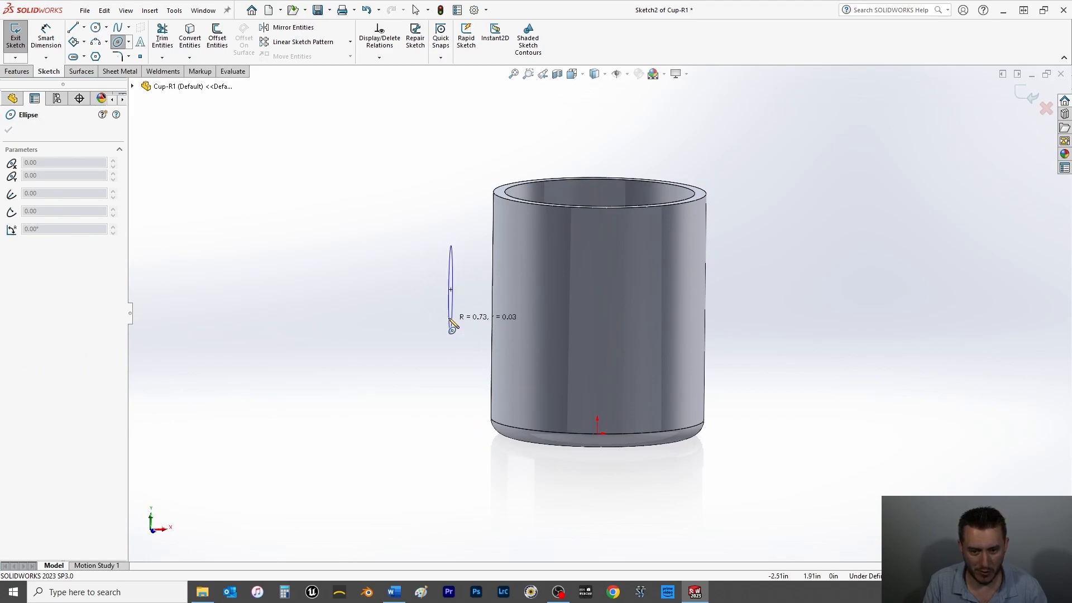
{"action": "left_click", "coordinate": [437, 319]}
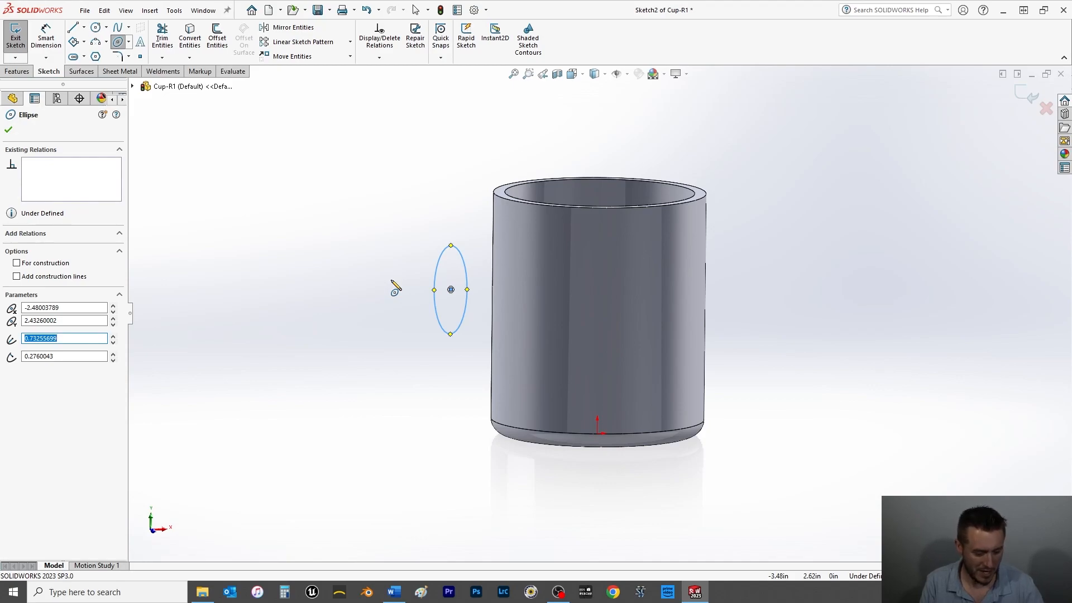
{"action": "key", "text": "Escape"}
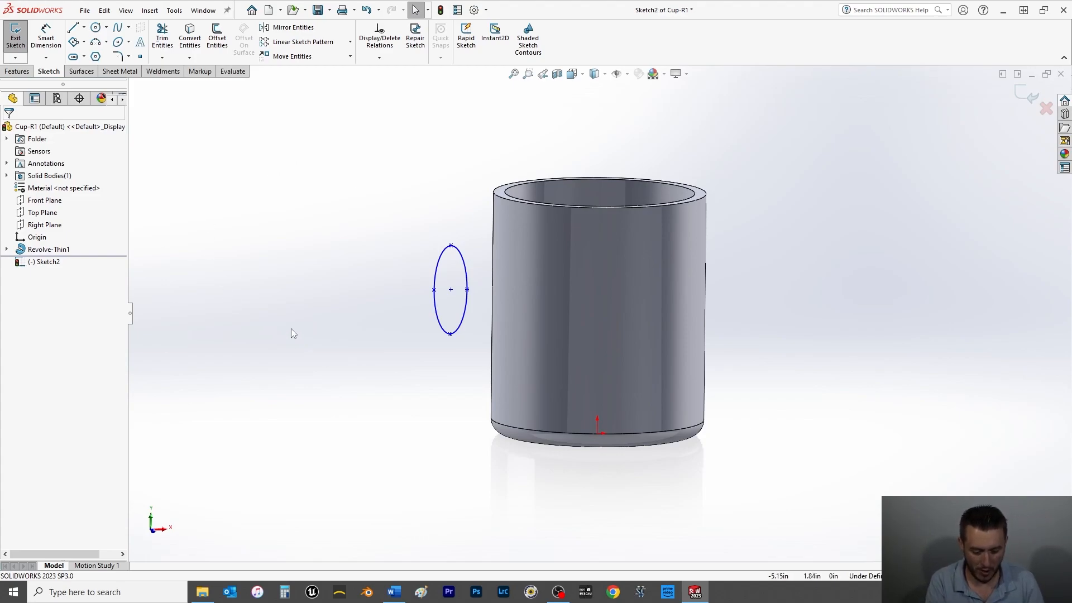
- Dimension the ellipse's width between its two side points as 2 in
{"action": "key", "text": "ctrl+1"}
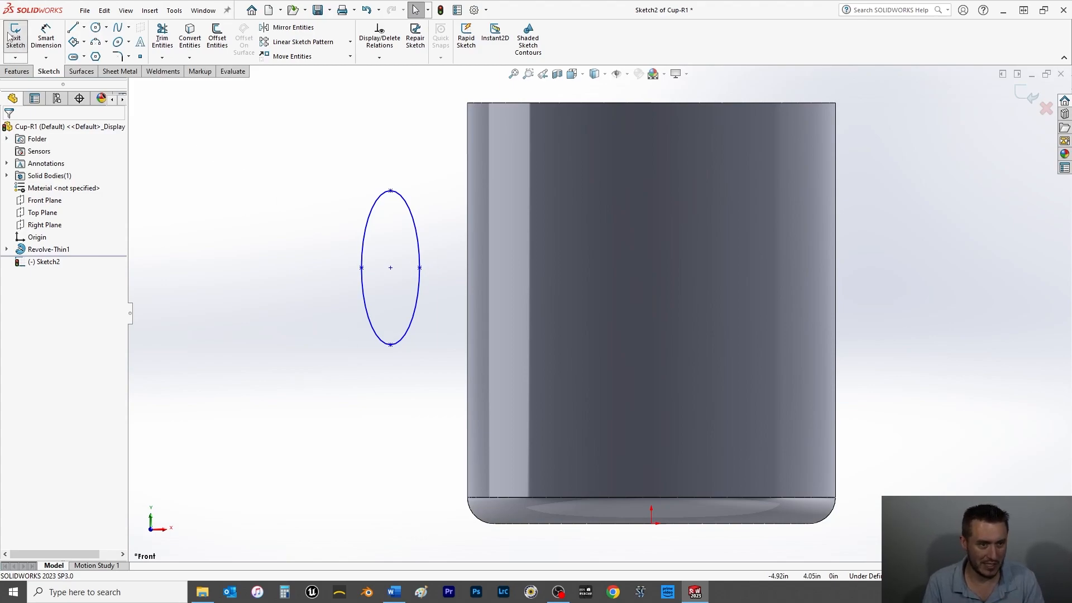
{"action": "left_click", "coordinate": [44, 39]}
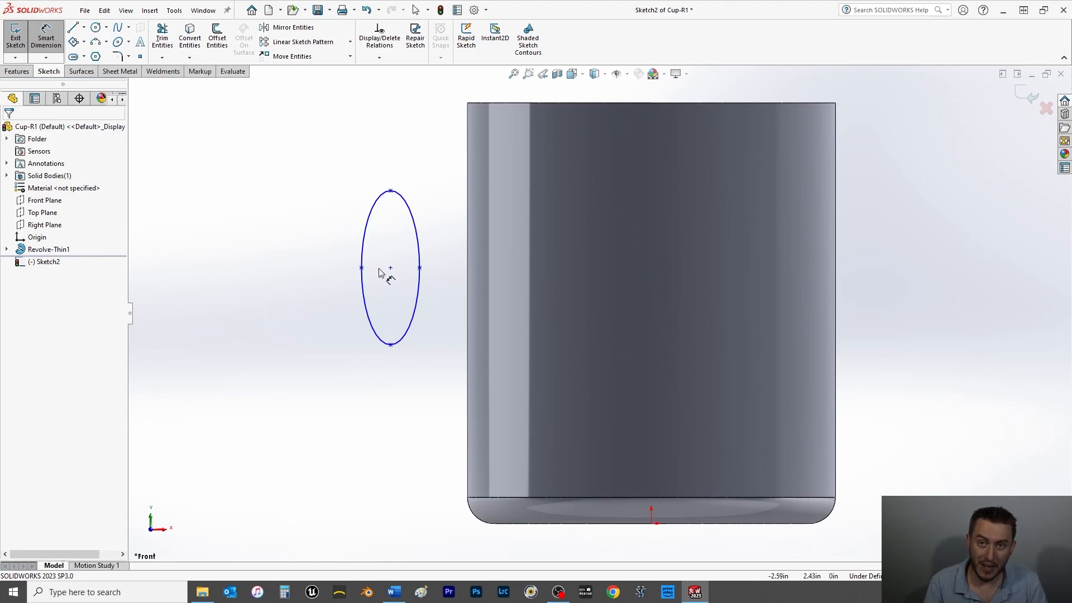
{"action": "left_click", "coordinate": [361, 268]}
{"action": "left_click", "coordinate": [419, 267]}
{"action": "left_click", "coordinate": [401, 139]}
{"action": "type", "text": "2"}
{"action": "key", "text": "Return"}
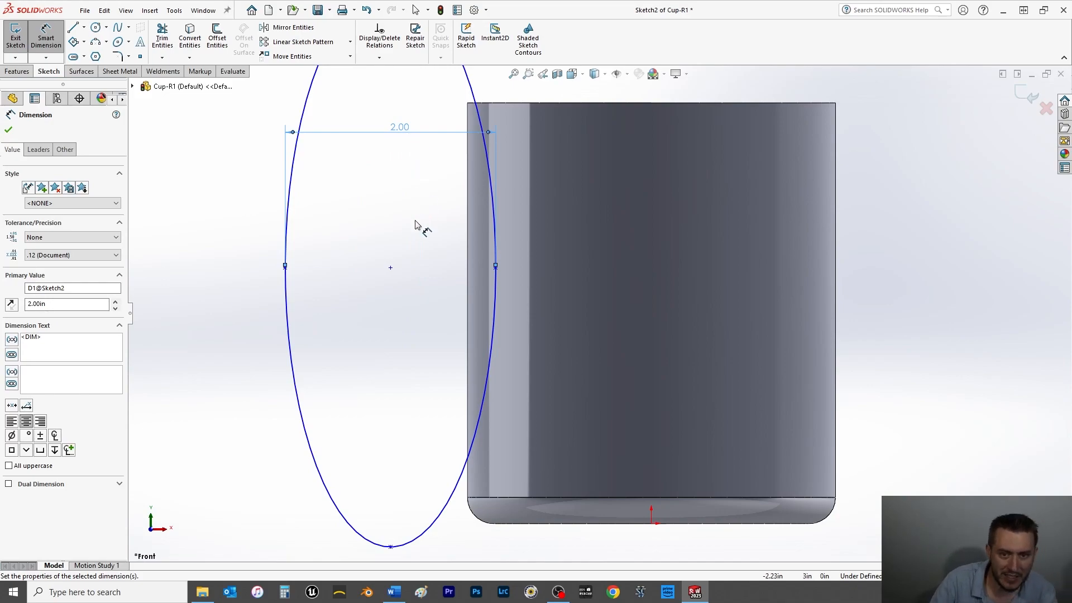
- Dimension the ellipse's height between its upper and lower points as 3 in
{"action": "scroll", "coordinate": [419, 227], "scroll_direction": "up", "scroll_amount": 3}
{"action": "left_click", "coordinate": [478, 125]}
{"action": "left_click", "coordinate": [478, 448]}
{"action": "left_click", "coordinate": [359, 301]}
{"action": "type", "text": "3"}
{"action": "key", "text": "Return"}
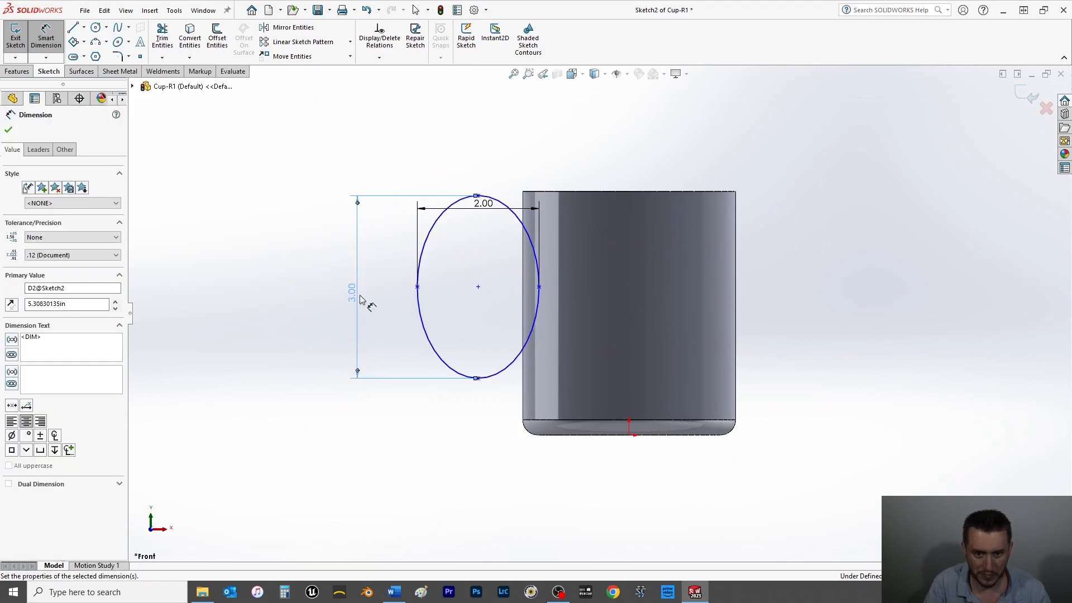
{"action": "left_click", "coordinate": [8, 129]}
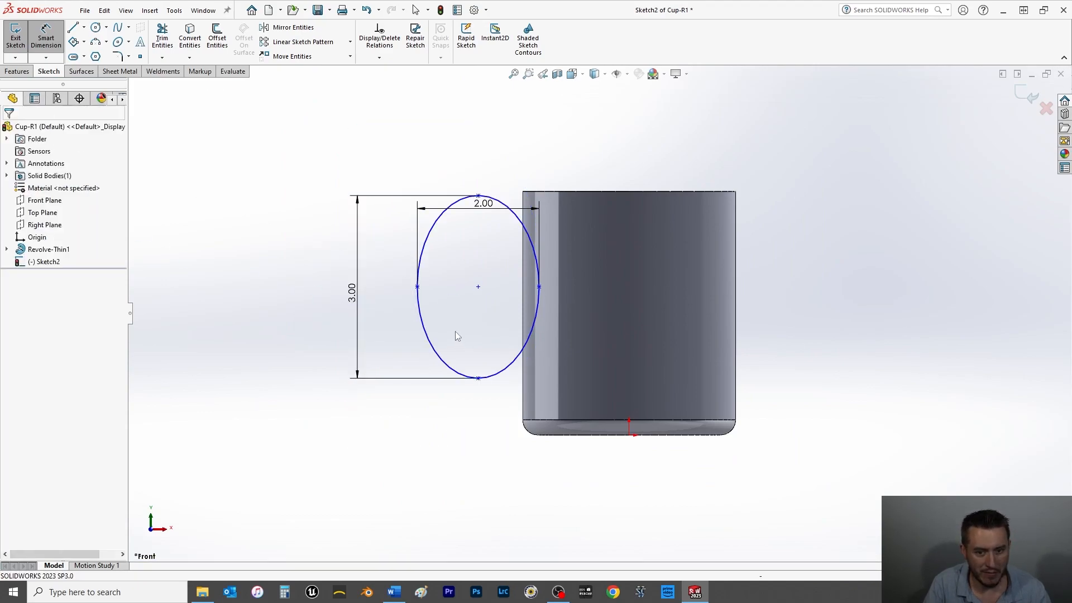
- Add Horizontal relations between the ellipse's side points and between its left point and centre, and move the width dimension above the ellipse
{"action": "left_click", "coordinate": [417, 286]}
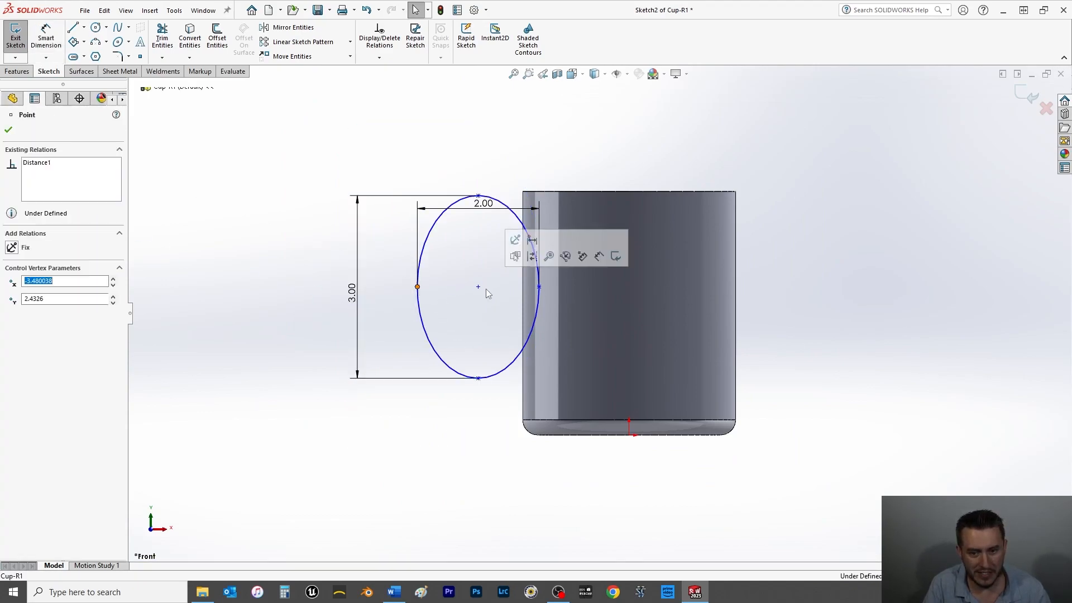
{"action": "left_click", "coordinate": [538, 285], "text": "ctrl"}
{"action": "left_click", "coordinate": [11, 311]}
{"action": "left_click", "coordinate": [8, 129]}
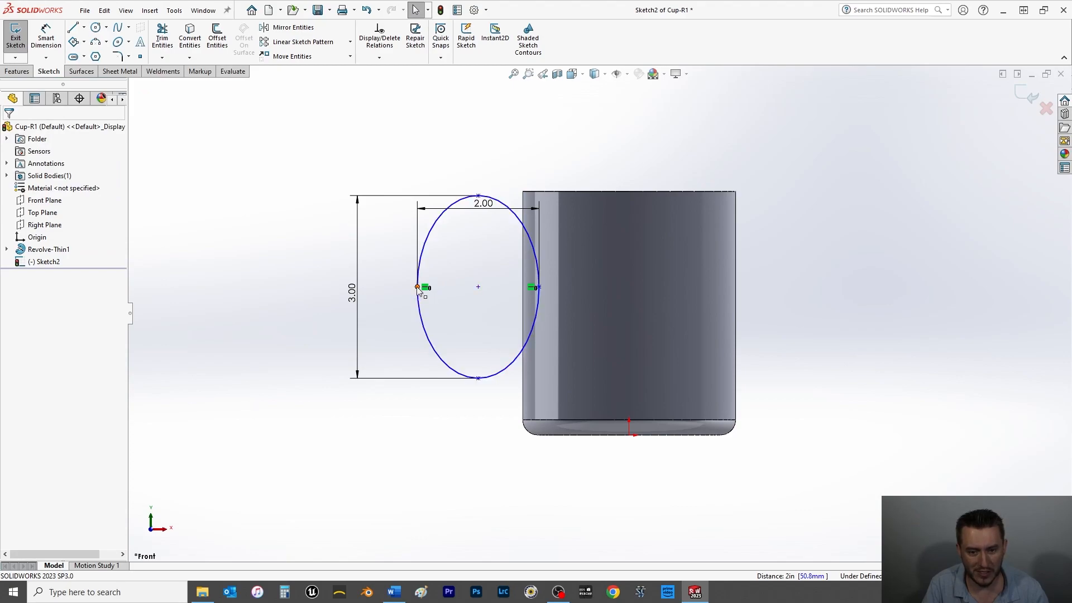
{"action": "left_click", "coordinate": [477, 287]}
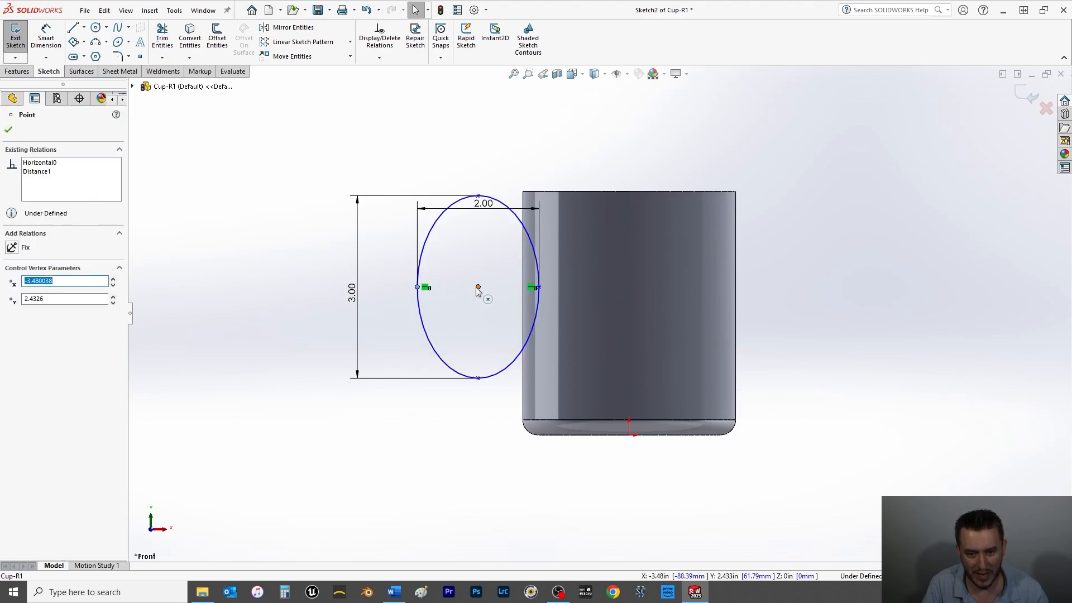
{"action": "left_click", "coordinate": [417, 287], "text": "ctrl"}
{"action": "left_click", "coordinate": [11, 309]}
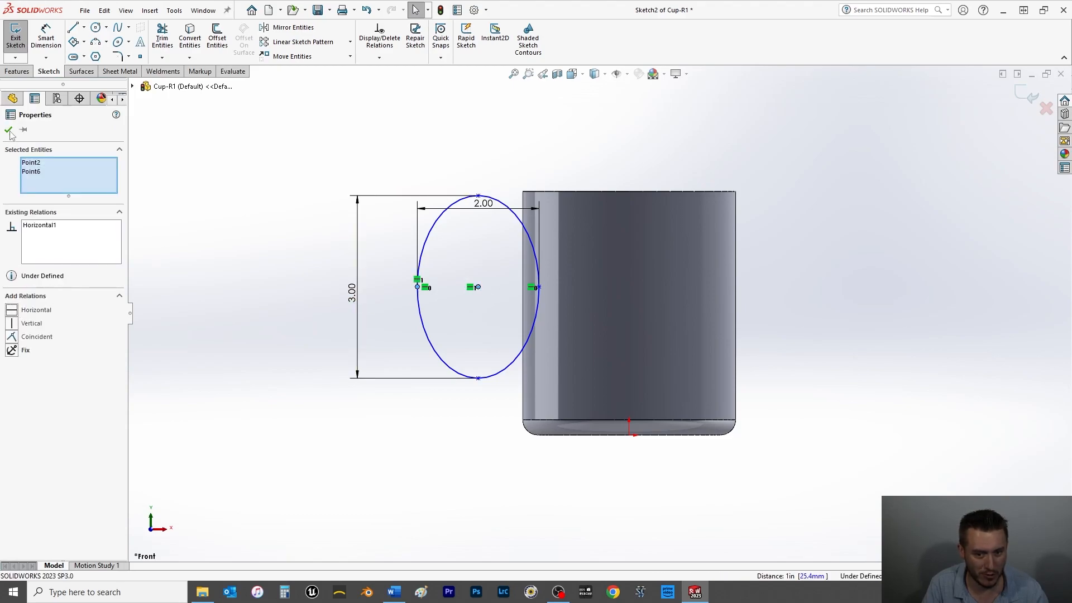
{"action": "left_click", "coordinate": [9, 129]}
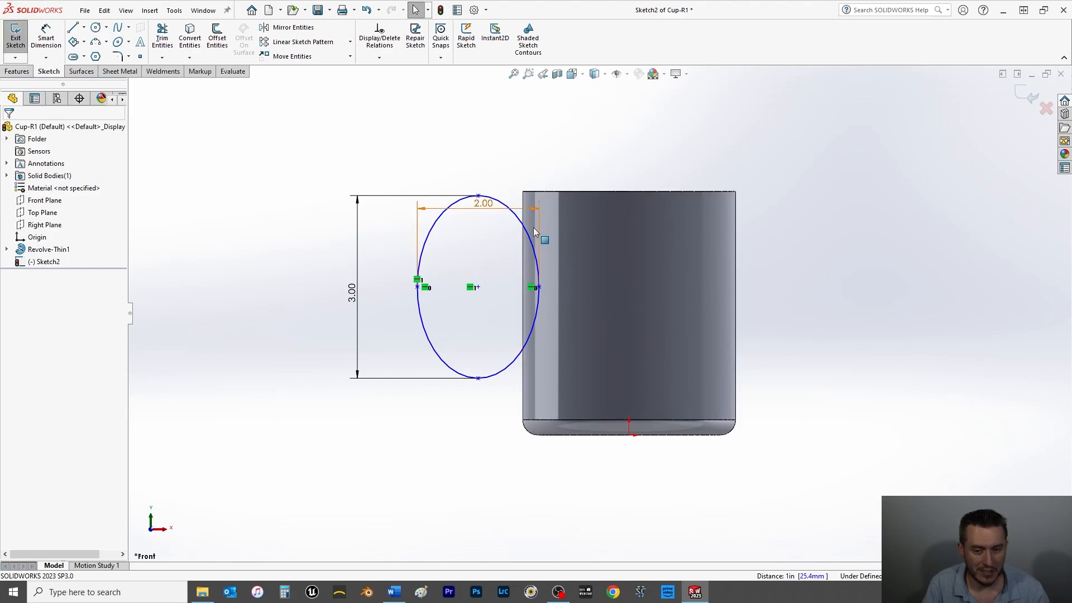
{"action": "left_click_drag", "start_coordinate": [483, 203], "coordinate": [482, 105]}
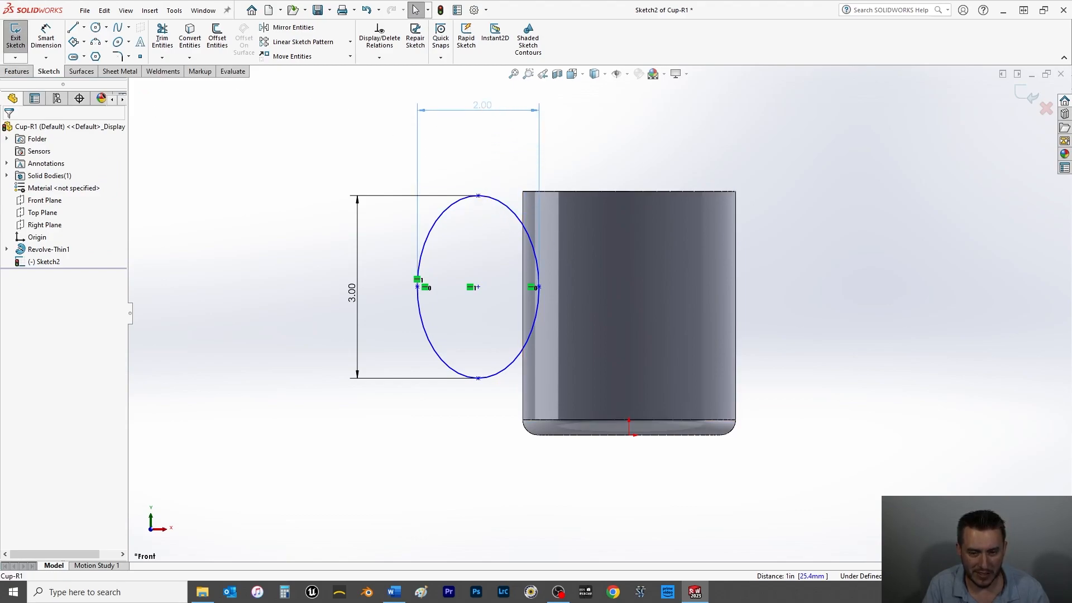
{"action": "left_click", "coordinate": [478, 196]}
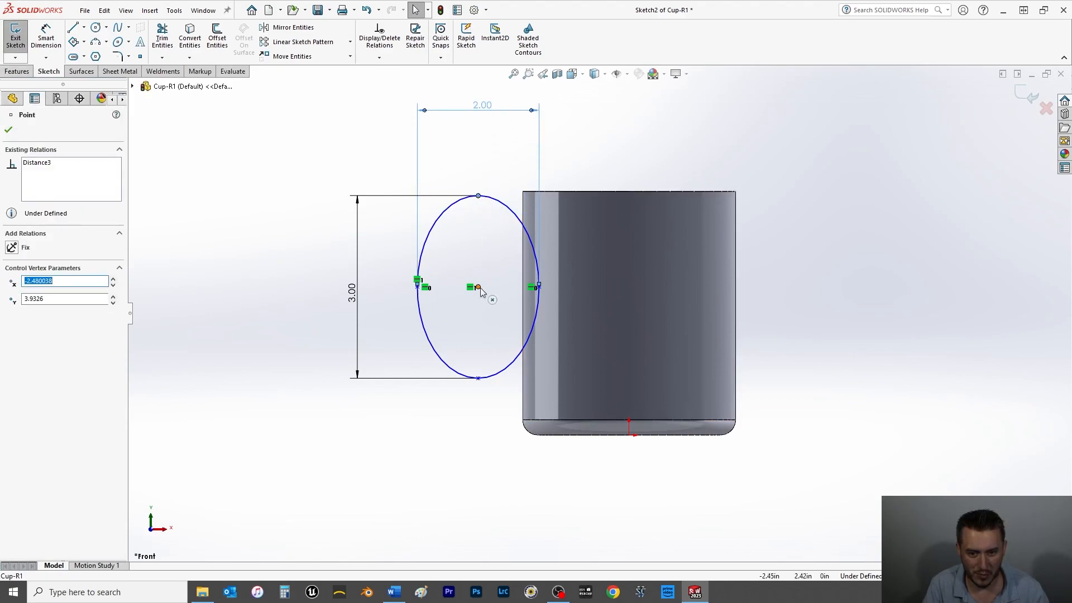
{"action": "left_click", "coordinate": [477, 377], "text": "ctrl"}
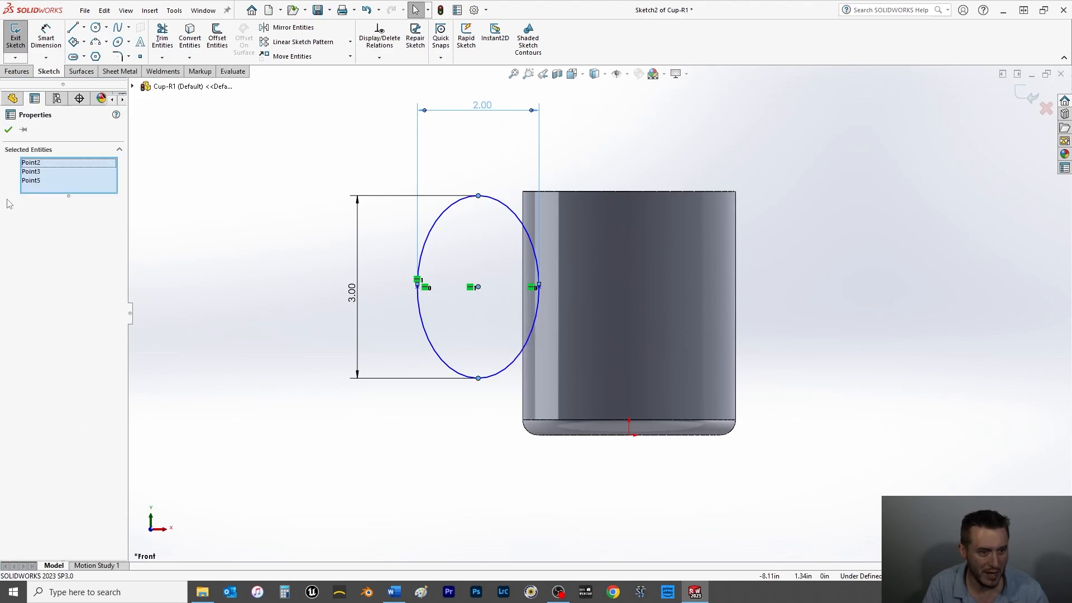
{"action": "left_click", "coordinate": [159, 234]}
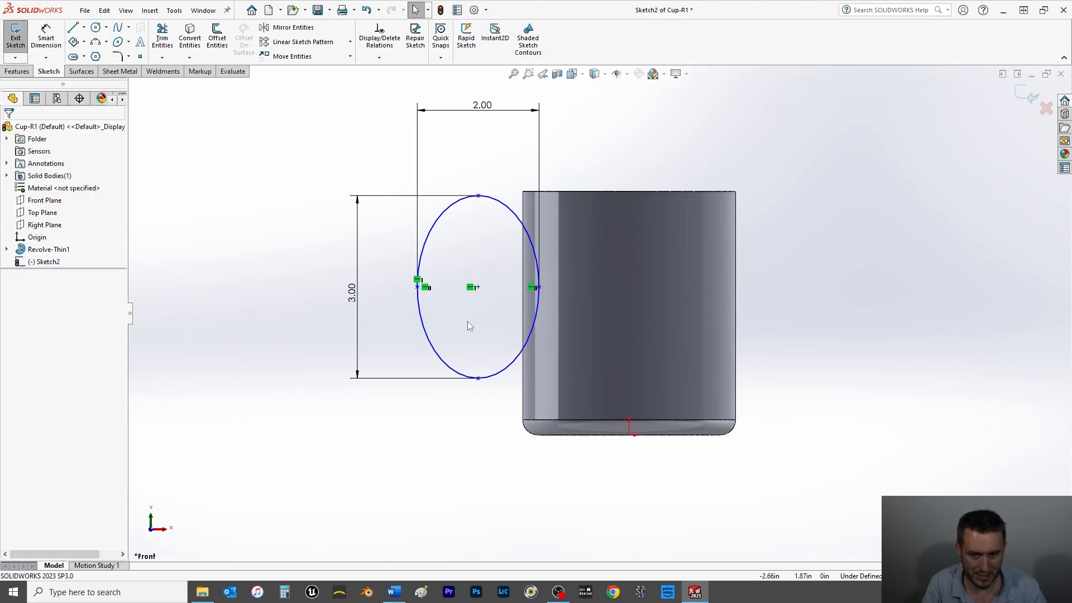
- Add Vertical relations between the ellipse's upper and lower points and between its upper point and centre
{"action": "left_click", "coordinate": [478, 378]}
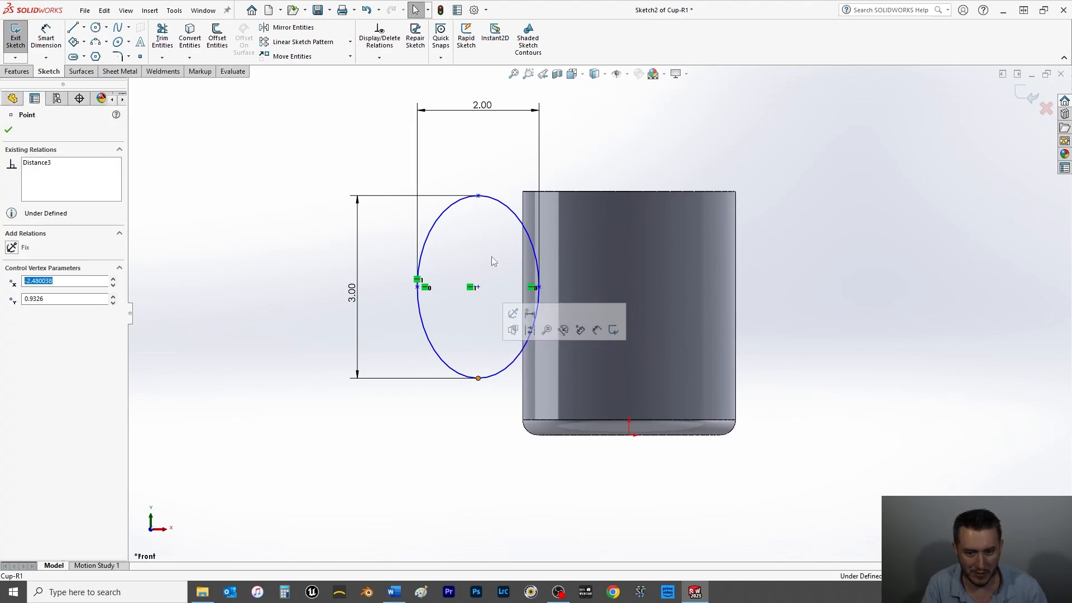
{"action": "left_click", "coordinate": [478, 195], "text": "ctrl"}
{"action": "left_click", "coordinate": [12, 323]}
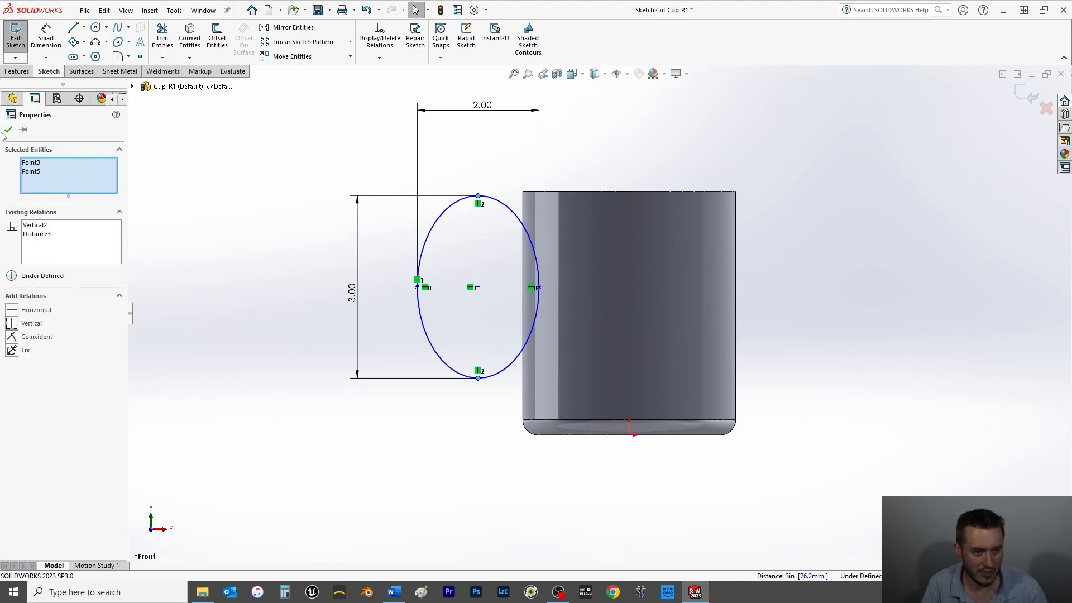
{"action": "left_click", "coordinate": [9, 129]}
{"action": "left_click", "coordinate": [478, 196]}
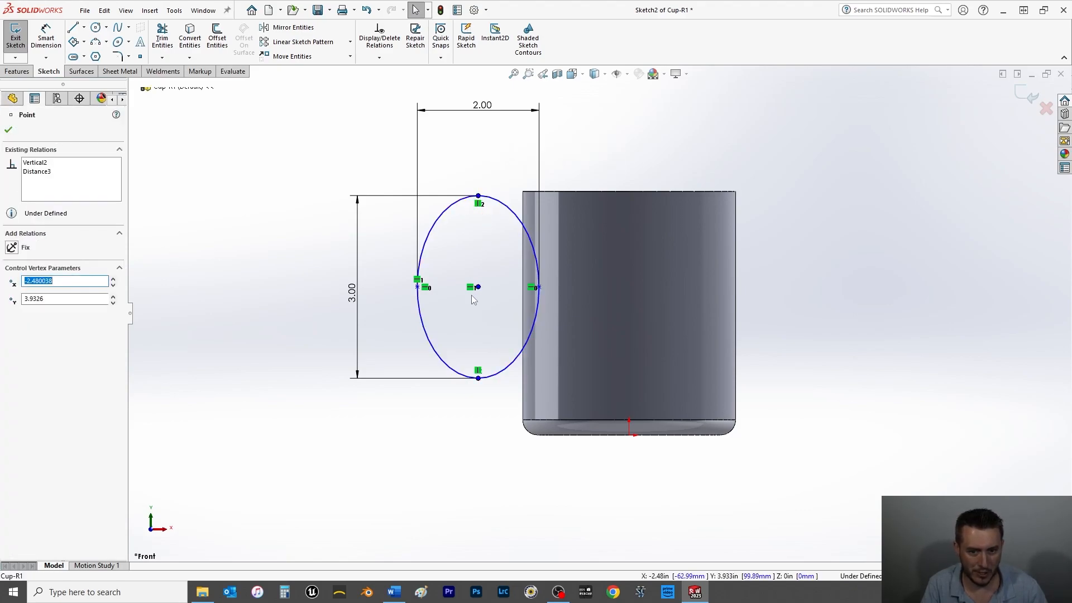
{"action": "left_click", "coordinate": [478, 287], "text": "ctrl"}
{"action": "left_click", "coordinate": [11, 323]}
{"action": "left_click", "coordinate": [8, 128]}
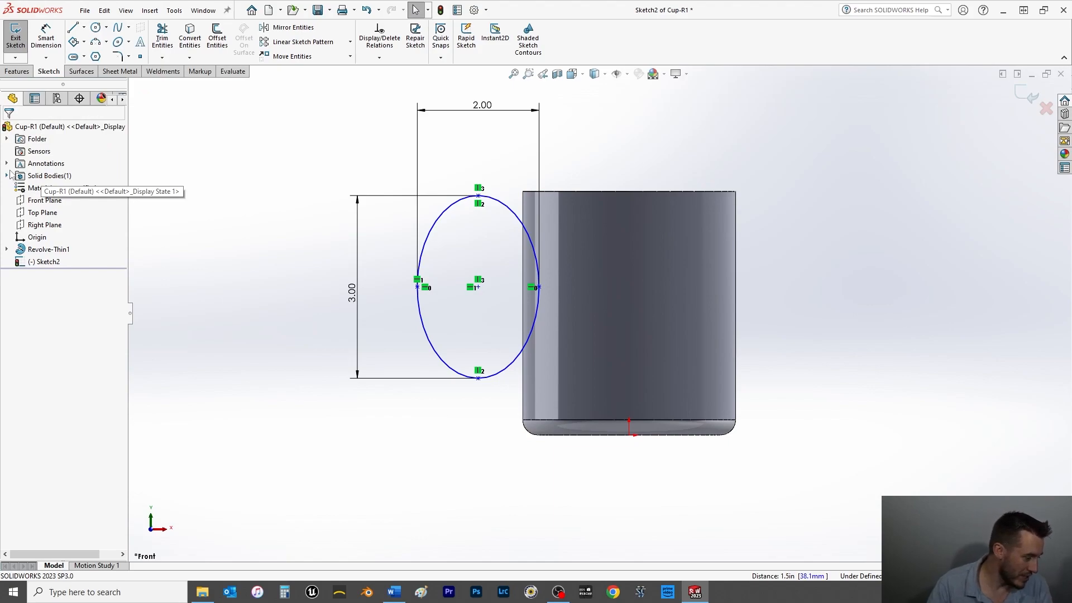
- Dimension the height of the ellipse's centre above the cup's bottom edge as 2 in
{"action": "left_click", "coordinate": [46, 38]}
{"action": "left_click", "coordinate": [476, 287]}
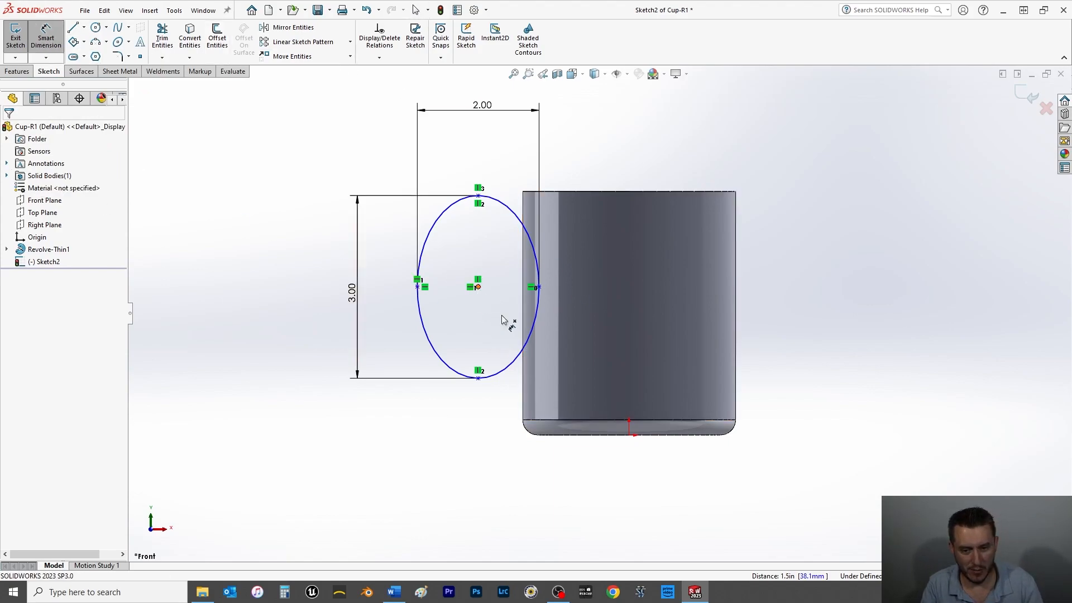
{"action": "left_click", "coordinate": [589, 440]}
{"action": "left_click", "coordinate": [282, 382]}
{"action": "type", "text": "2.00in"}
{"action": "key", "text": "Return"}
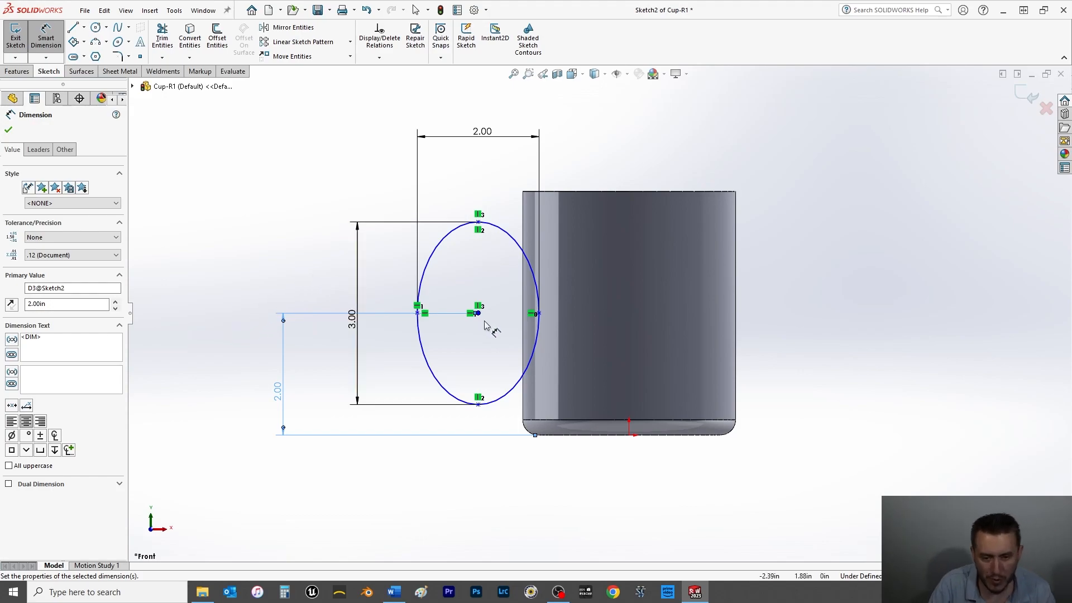
- Dimension the horizontal distance from the ellipse's left point to the cup's outer wall as 1.375 in
{"action": "left_click", "coordinate": [537, 314]}
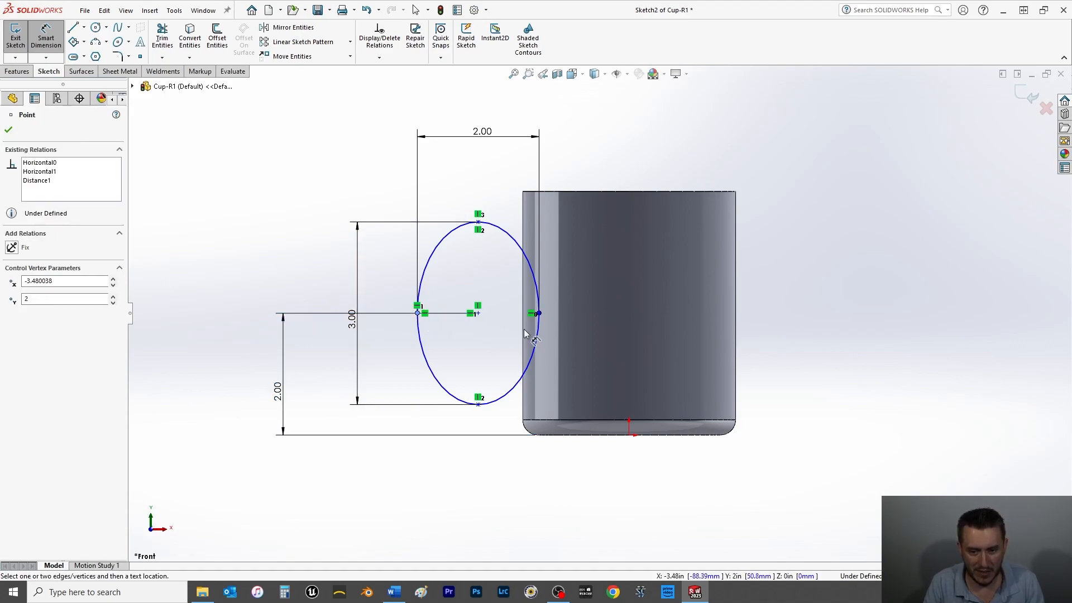
{"action": "left_click", "coordinate": [525, 334]}
{"action": "left_click", "coordinate": [475, 471]}
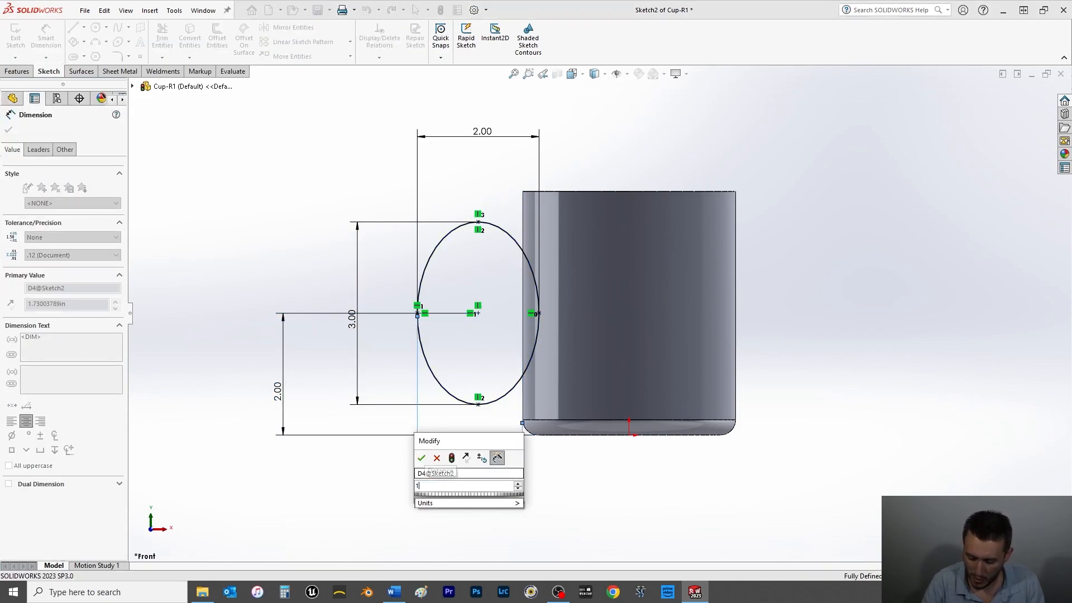
{"action": "key", "text": "Return"}
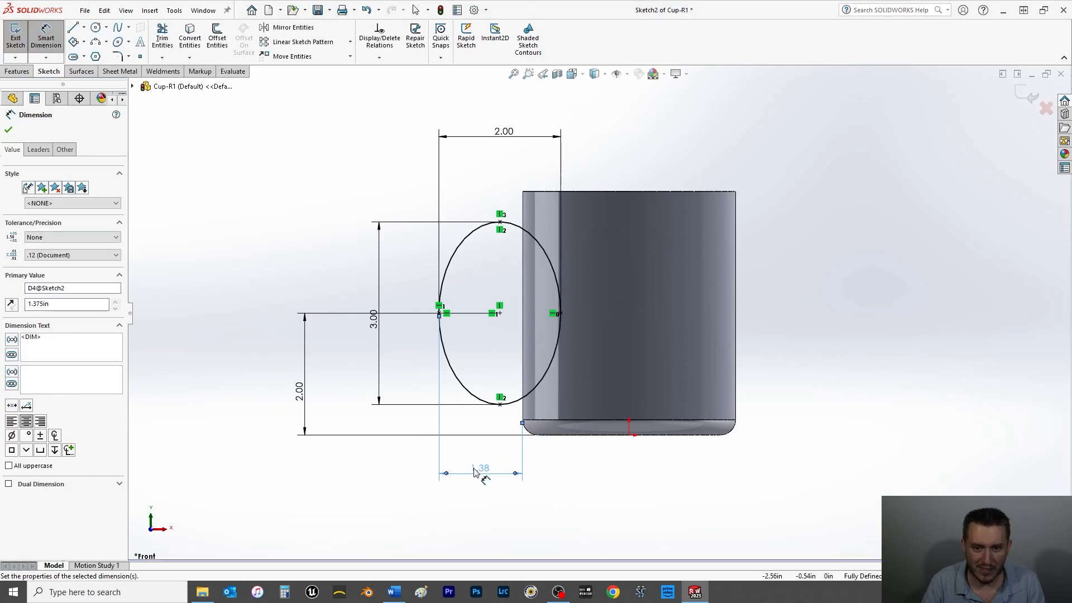
{"action": "left_click", "coordinate": [9, 131]}
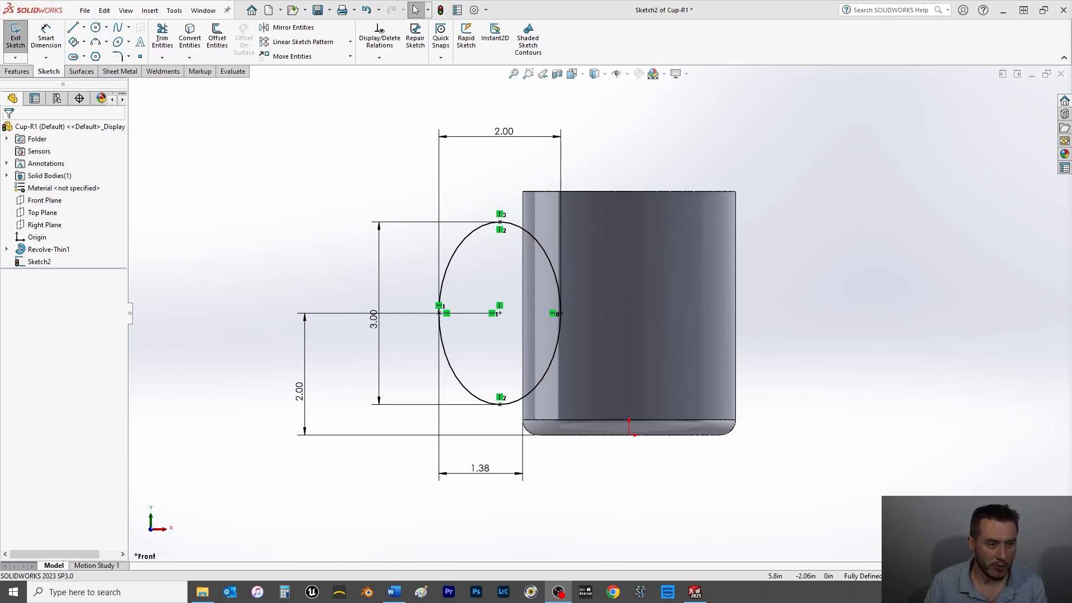
- Finish the ellipse sketch and rename it as Path Sketch
{"action": "left_click", "coordinate": [15, 34]}
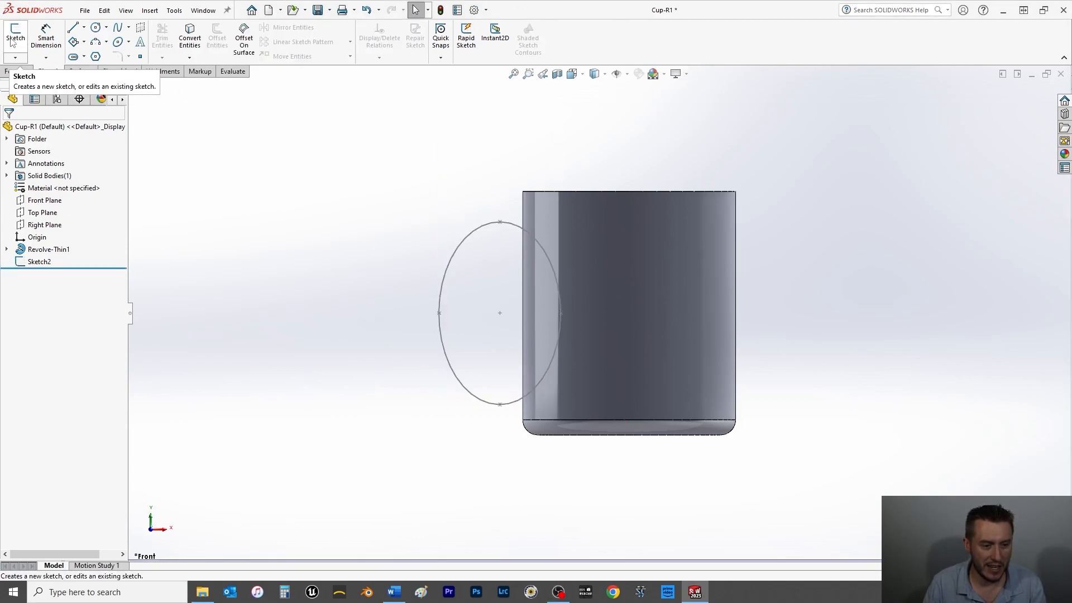
{"action": "left_click", "coordinate": [45, 265]}
{"action": "left_click", "coordinate": [40, 262]}
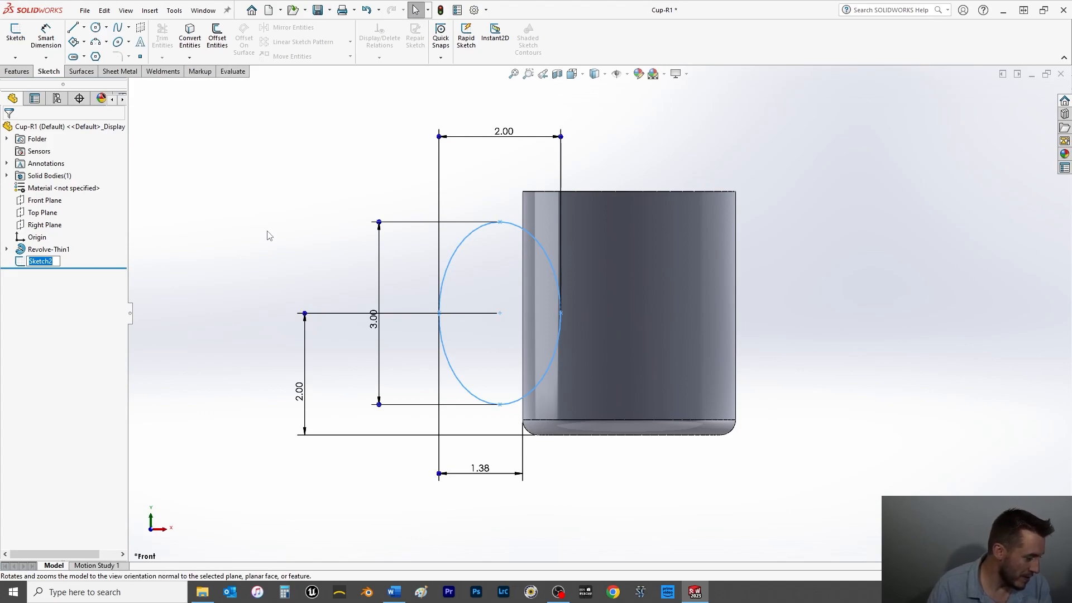
{"action": "type", "text": "Path Sketch"}
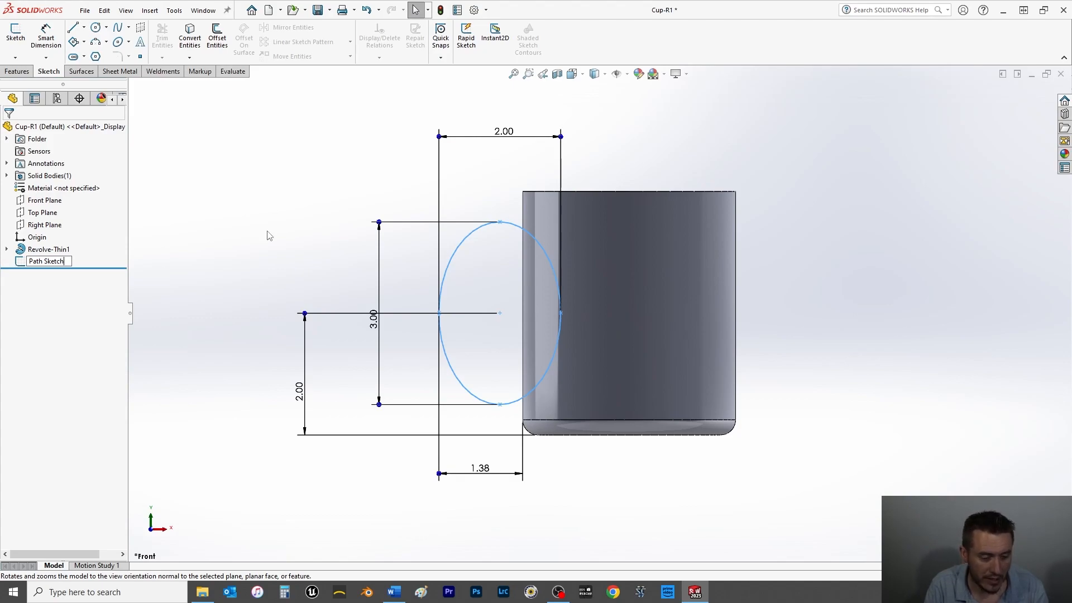
- Confirm the sketch name Path Sketch and save the part
{"action": "key", "text": "Return"}
{"action": "key", "text": "ctrl+s"}
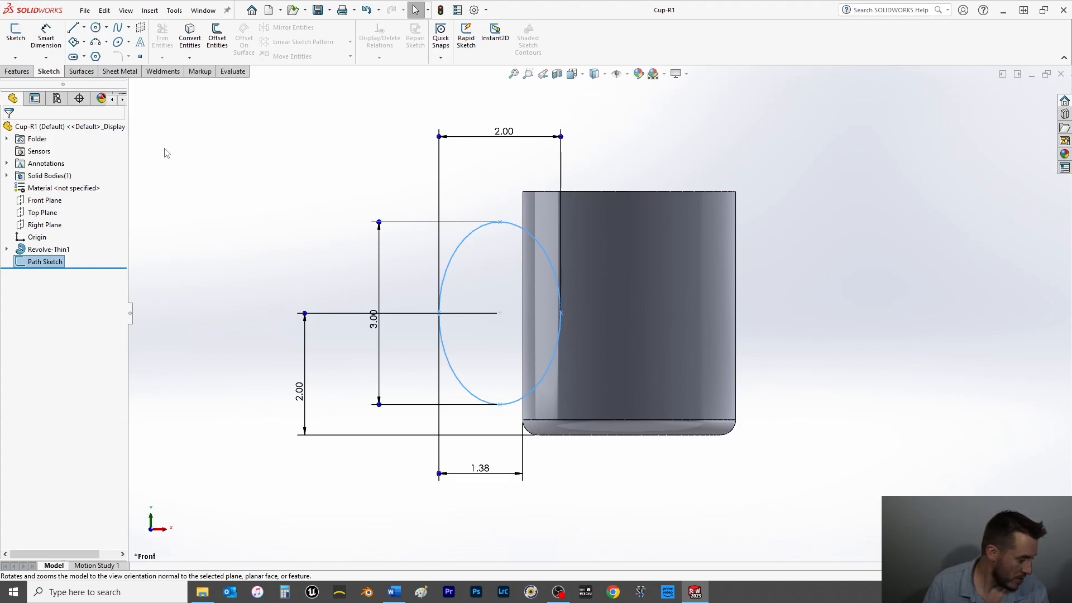
- Create a reference plane parallel to the Right Plane and coincident with the centre point of the path ellipse
{"action": "left_click", "coordinate": [17, 72]}
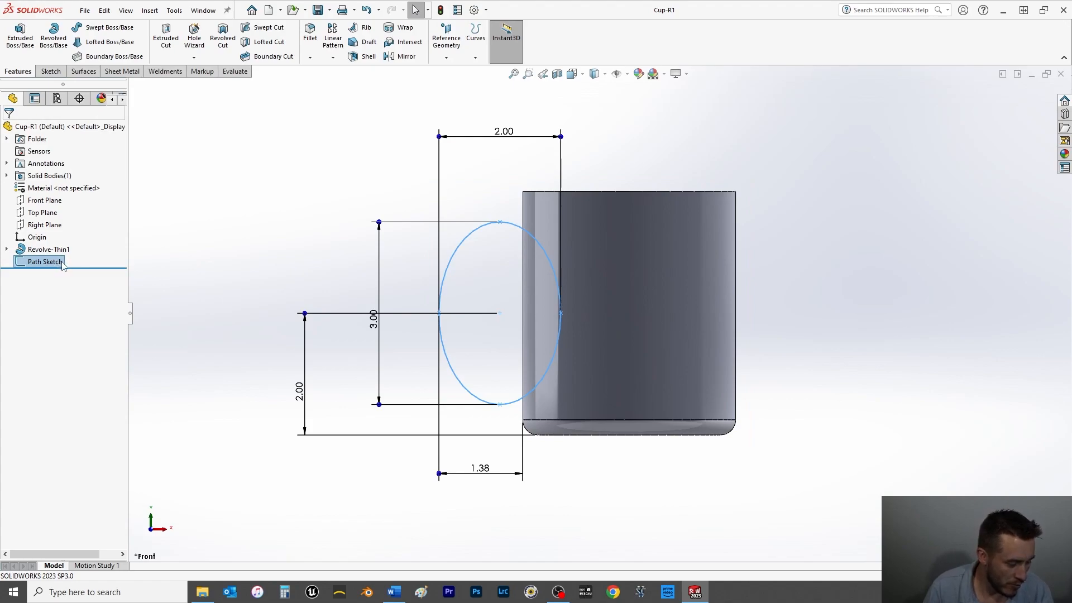
{"action": "left_click", "coordinate": [449, 49]}
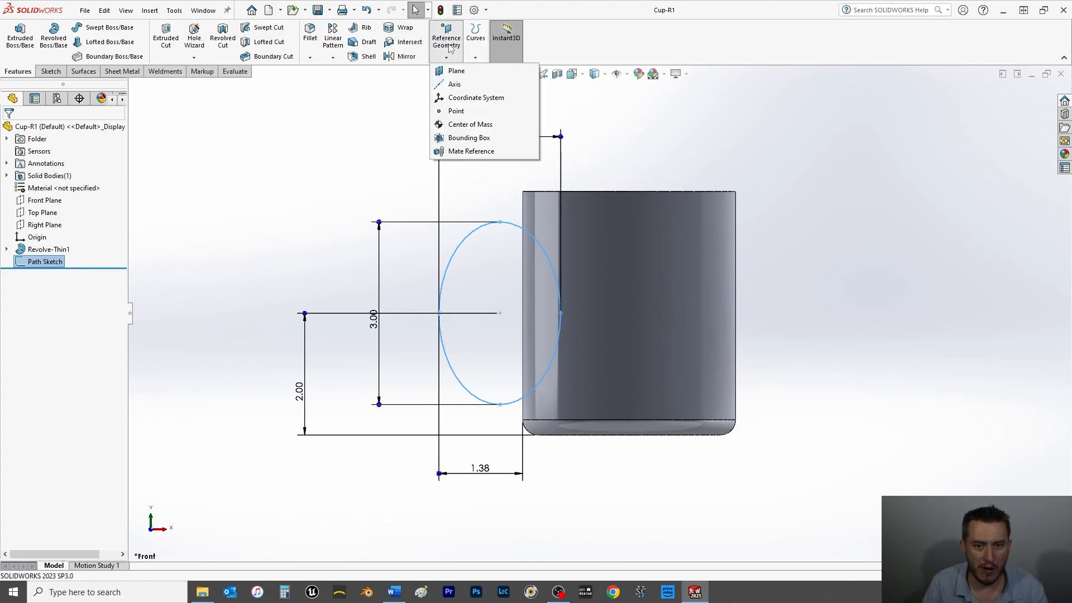
{"action": "left_click", "coordinate": [454, 72]}
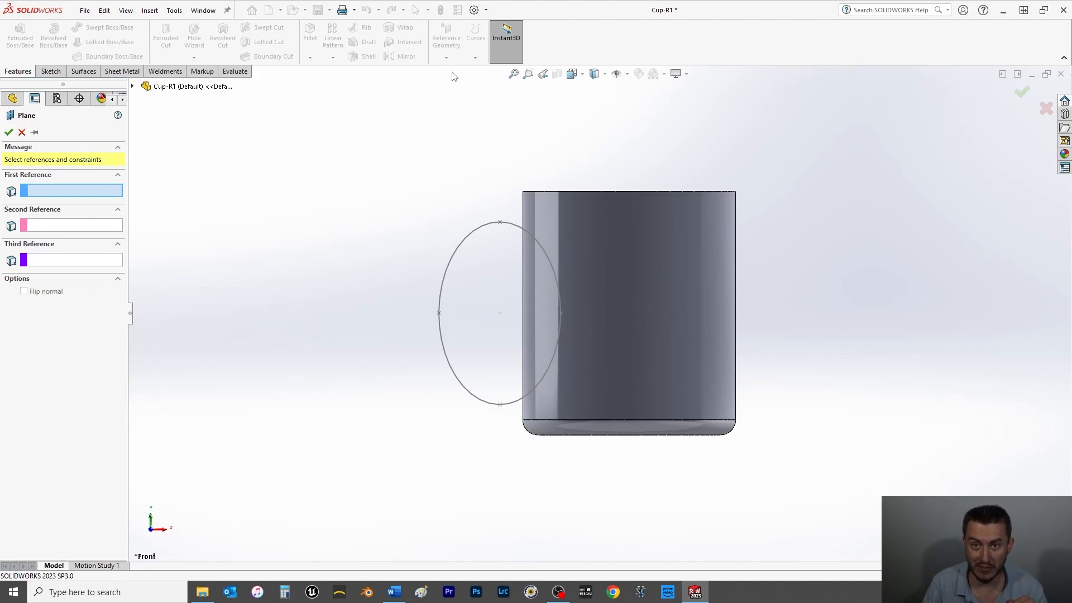
{"action": "left_click", "coordinate": [133, 87]}
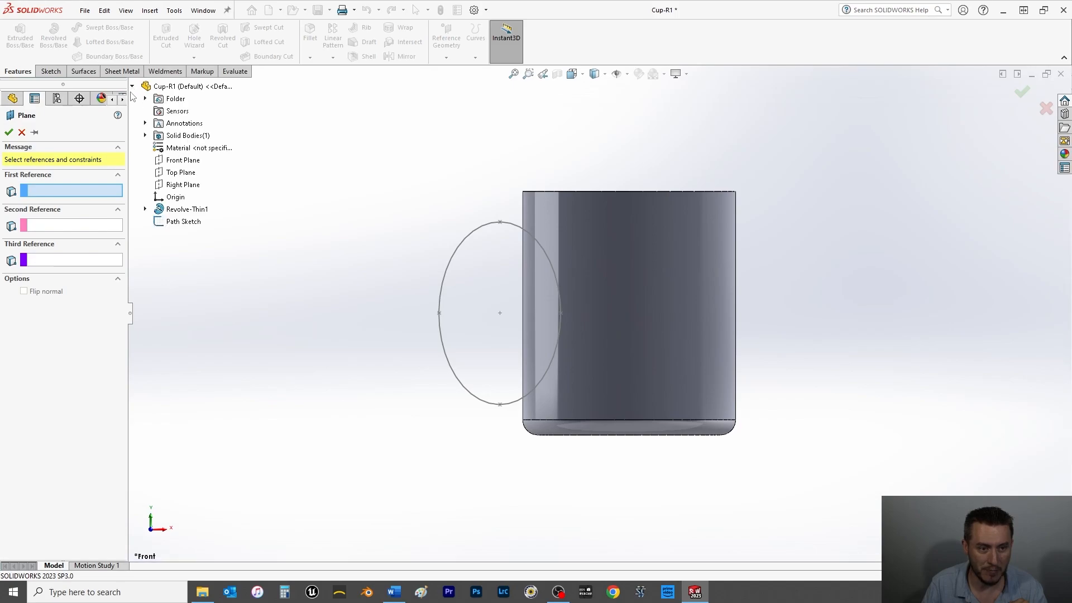
{"action": "left_click", "coordinate": [161, 188]}
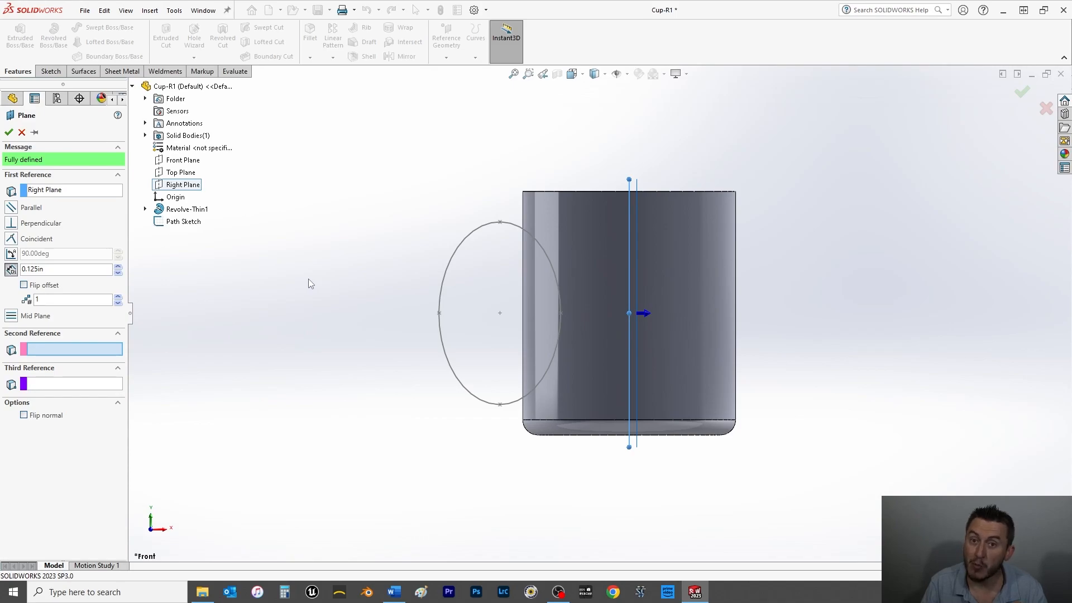
{"action": "middle_click_drag", "start_coordinate": [308, 279], "coordinate": [340, 306]}
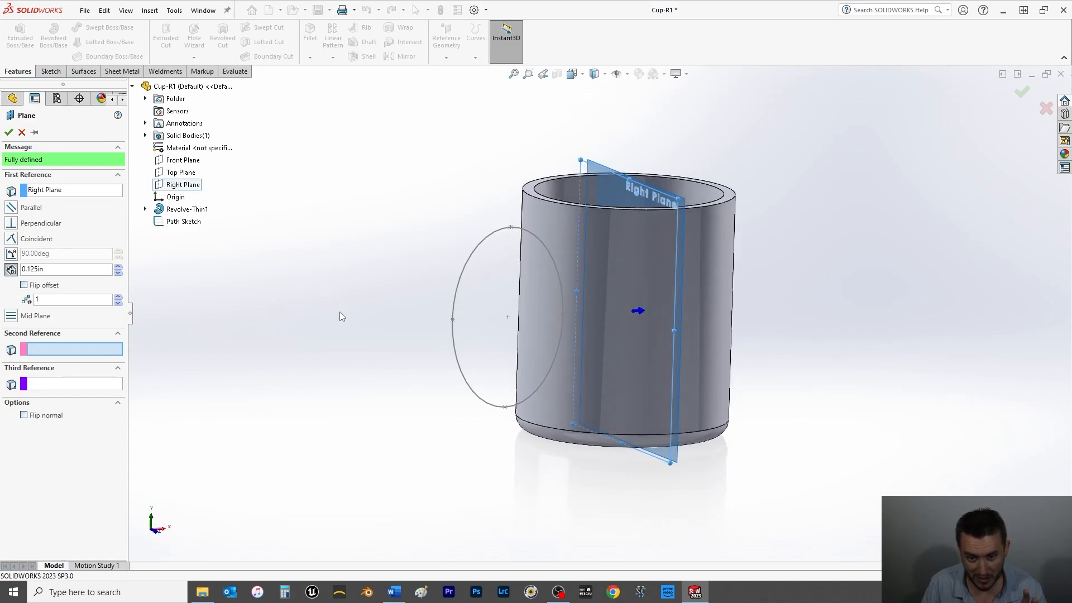
{"action": "left_click", "coordinate": [508, 317]}
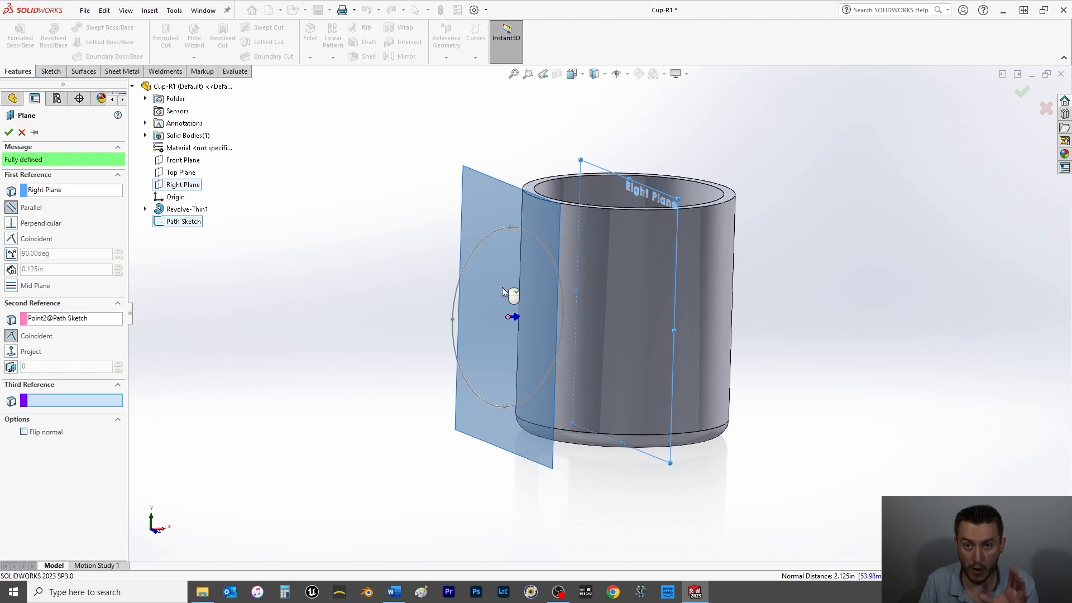
{"action": "left_click", "coordinate": [8, 134]}
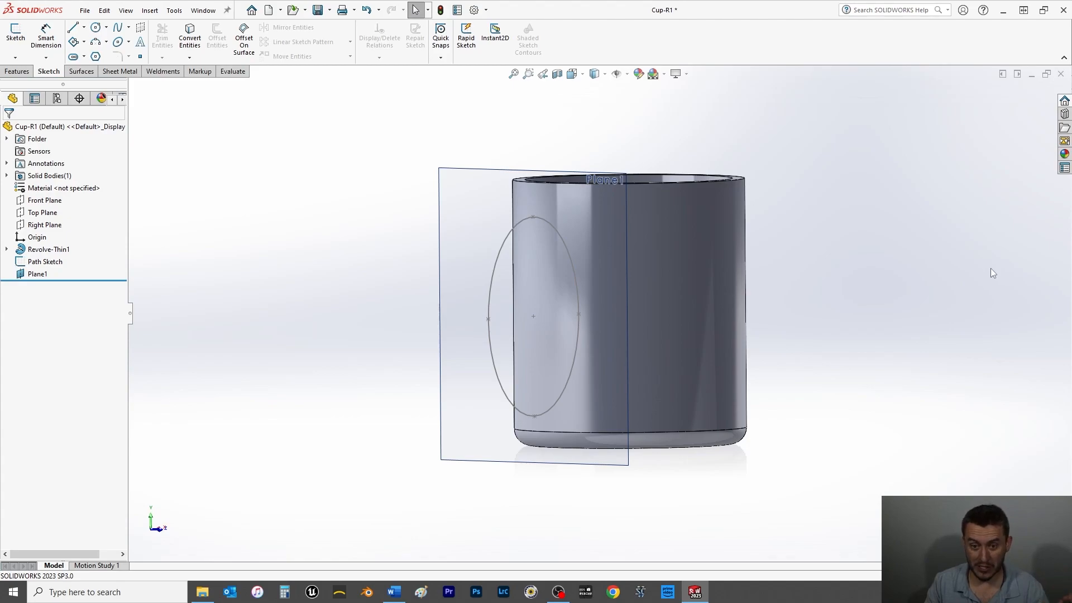
- On the new plane, sketch an ellipse about 1.11 in tall and 0.34 in wide, centred on the path ellipse's uppermost point
{"action": "left_click", "coordinate": [488, 206]}
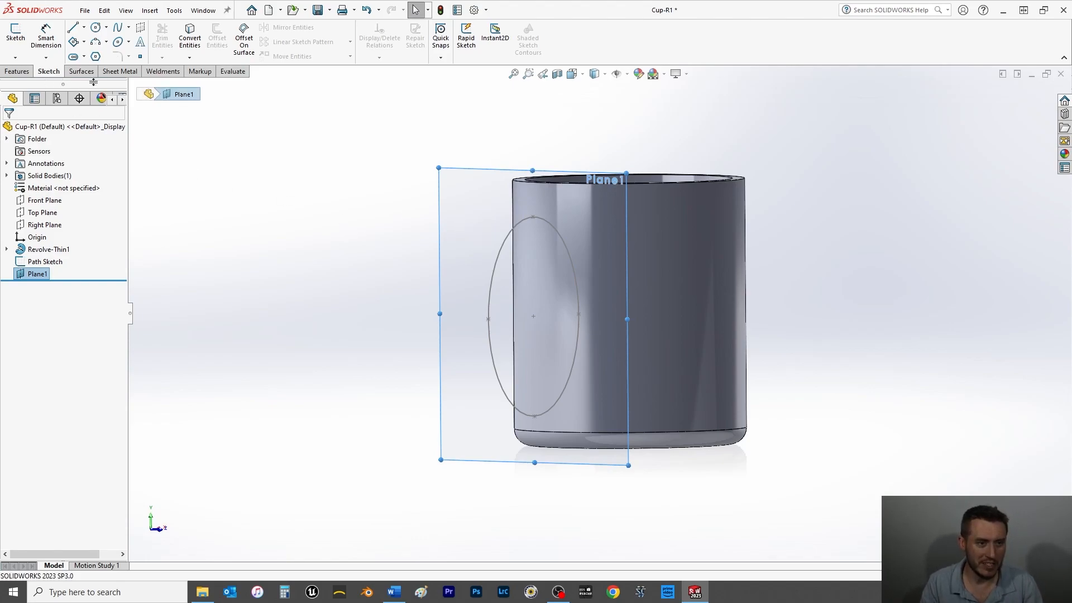
{"action": "left_click", "coordinate": [117, 43]}
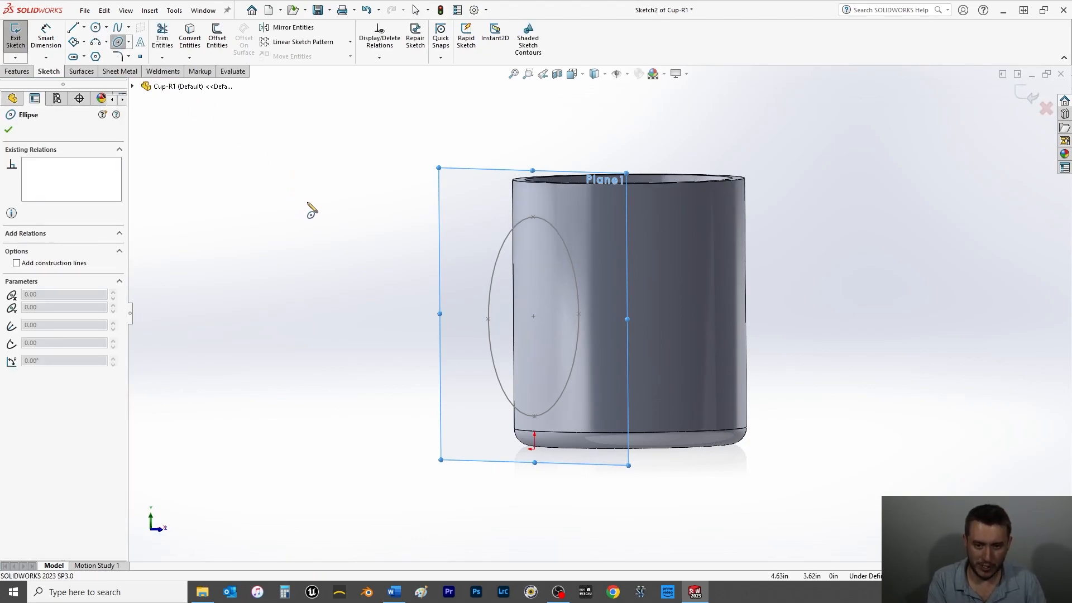
{"action": "key", "text": "ctrl+8"}
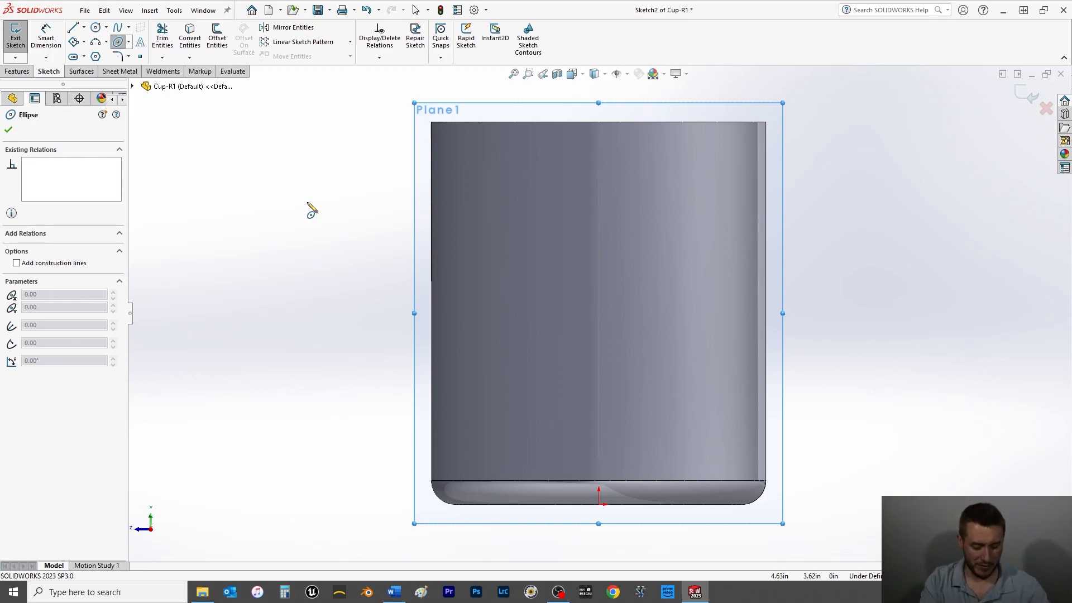
{"action": "key", "text": "ctrl+8"}
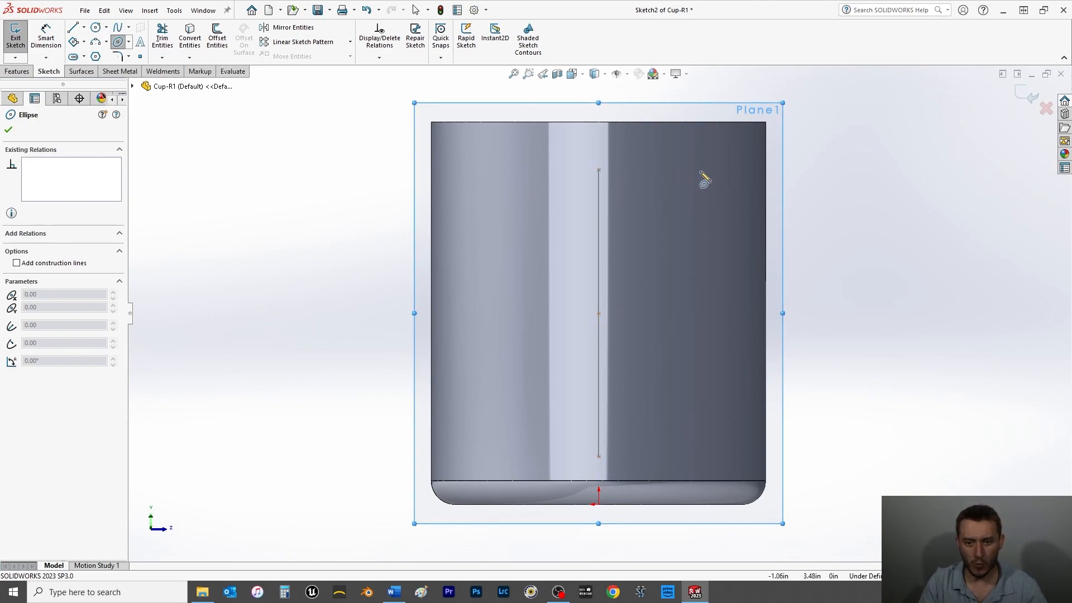
{"action": "mouse_move", "coordinate": [705, 177]}
{"action": "middle_mouse_down"}
{"action": "mouse_move", "coordinate": [691, 167]}
{"action": "mouse_move", "coordinate": [641, 186]}
{"action": "middle_mouse_up"}
{"action": "scroll", "coordinate": [640, 189], "scroll_direction": "up", "scroll_amount": 1}
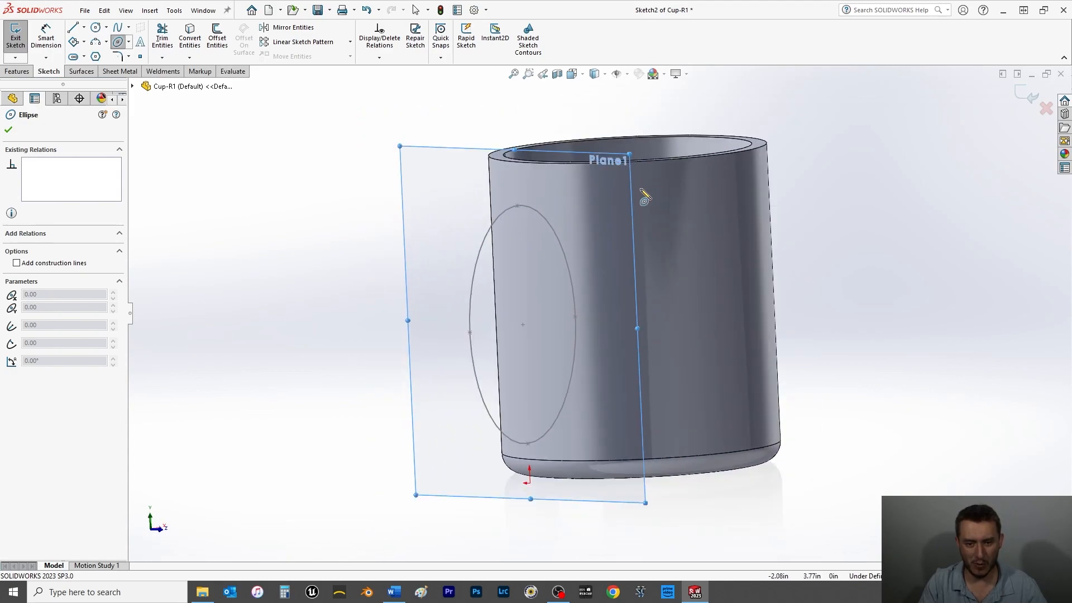
{"action": "left_click", "coordinate": [516, 206]}
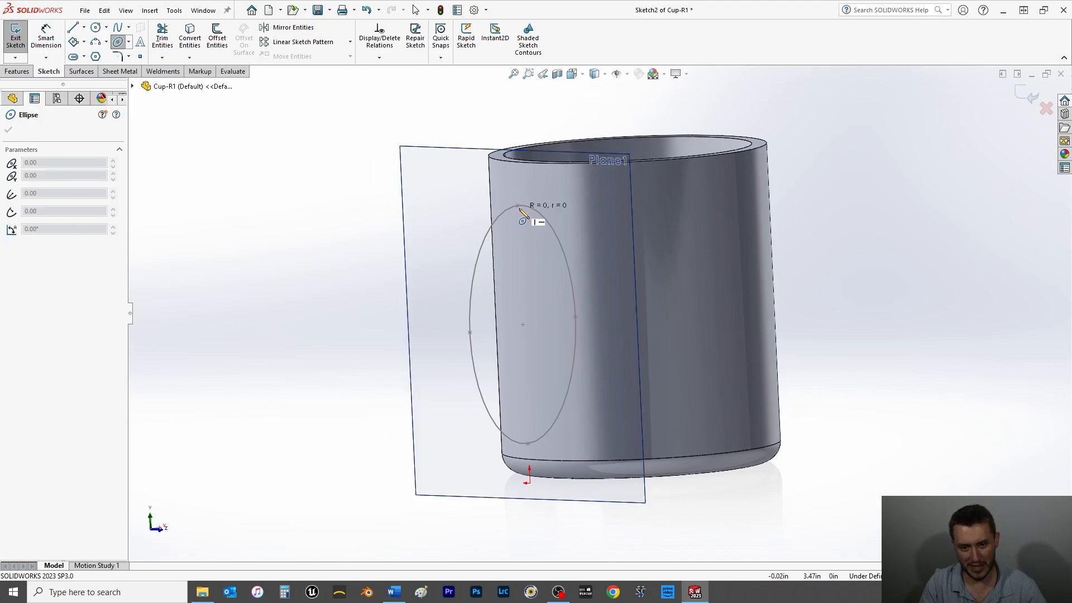
{"action": "left_click", "coordinate": [516, 249]}
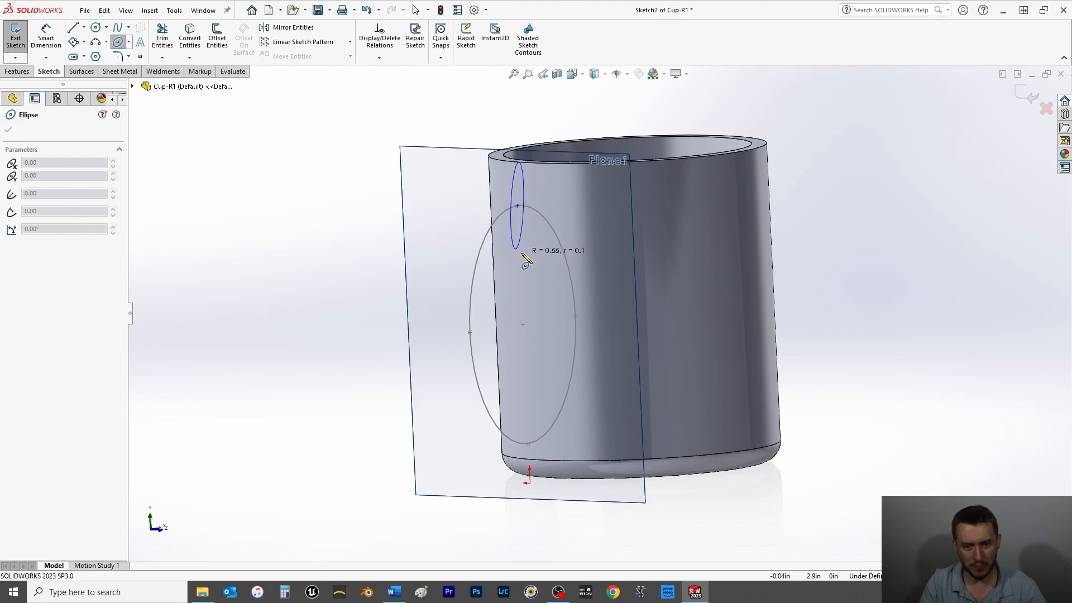
{"action": "left_click", "coordinate": [527, 207]}
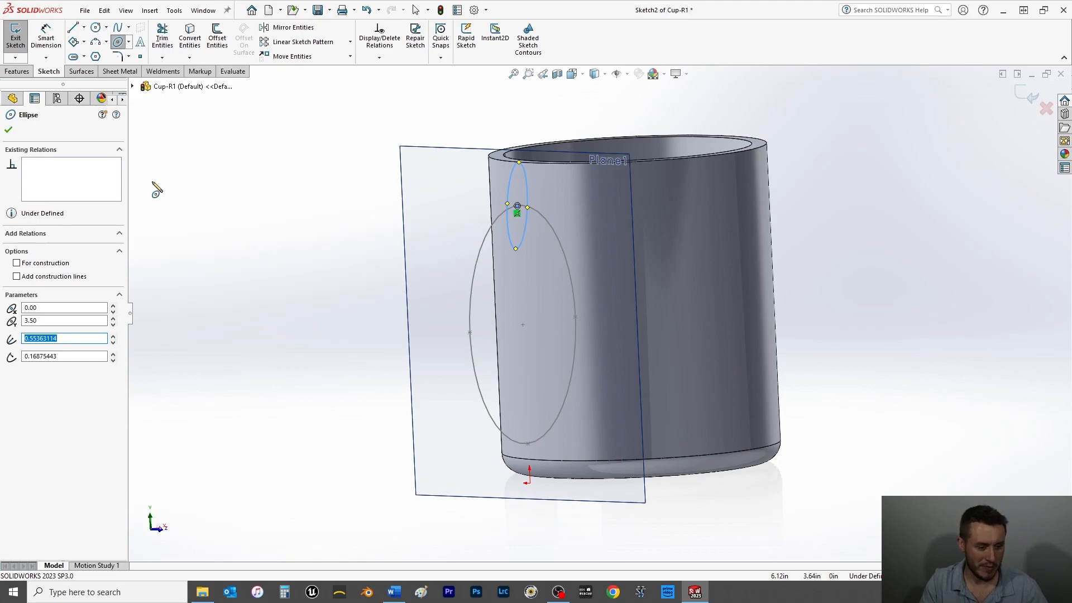
{"action": "key", "text": "Escape"}
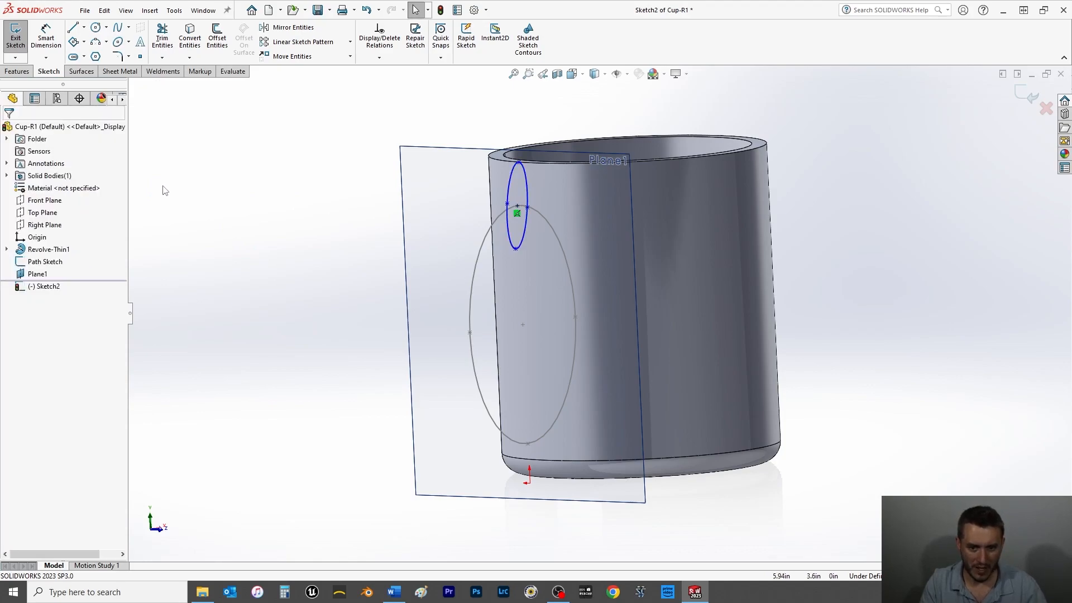
- Add a Vertical relation between the new ellipse's upper and lower points and a Horizontal relation between its two side points
{"action": "key", "text": "ctrl+8"}
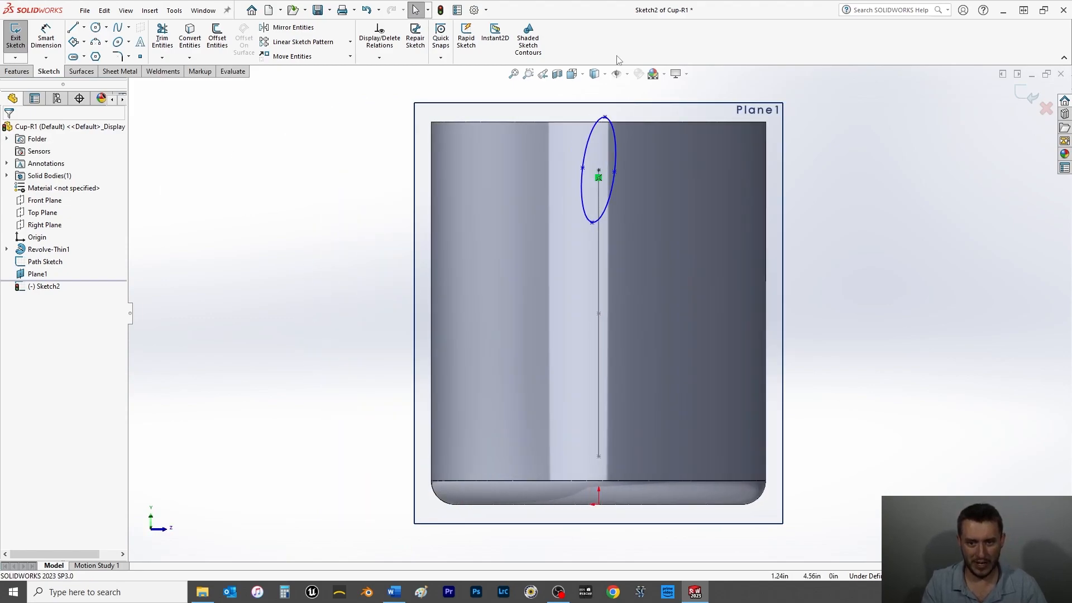
{"action": "left_click", "coordinate": [605, 118]}
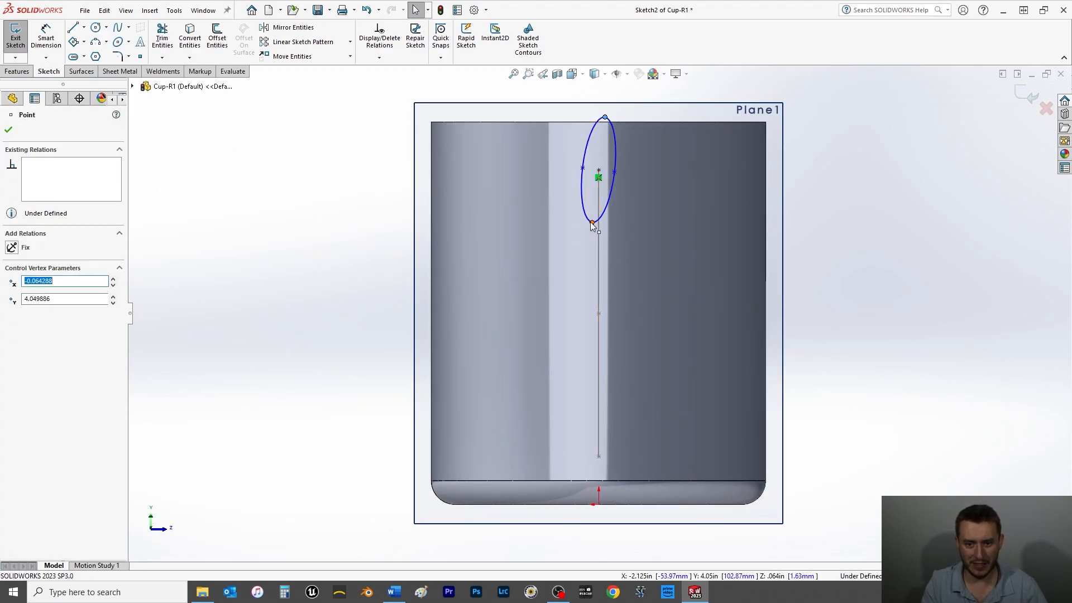
{"action": "left_click", "coordinate": [592, 222], "text": "ctrl"}
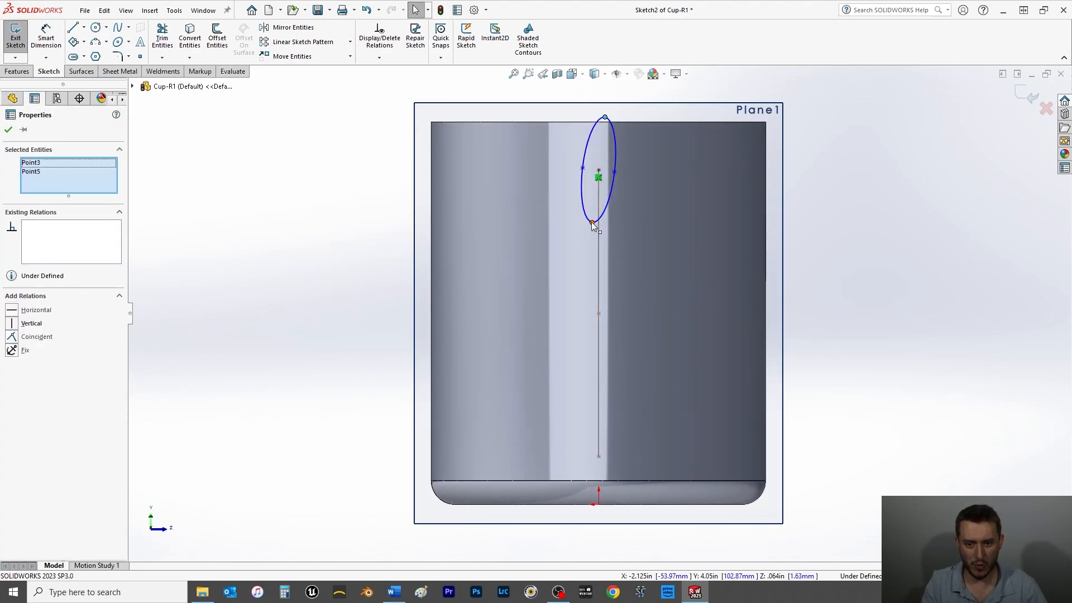
{"action": "left_click", "coordinate": [15, 325]}
{"action": "key", "text": "Escape"}
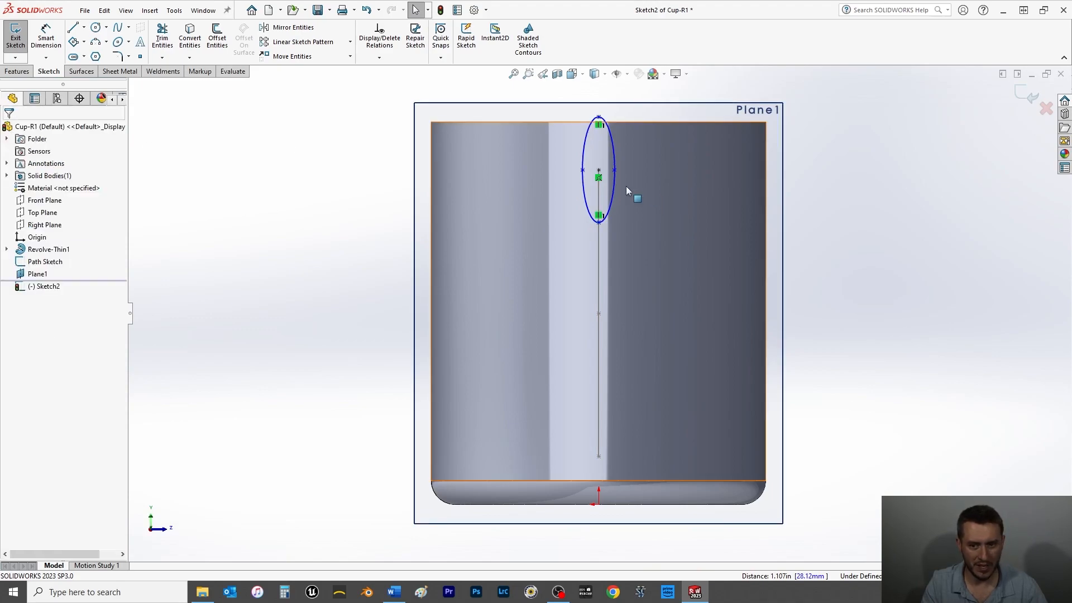
{"action": "left_click", "coordinate": [614, 170]}
{"action": "left_click", "coordinate": [582, 169], "text": "ctrl"}
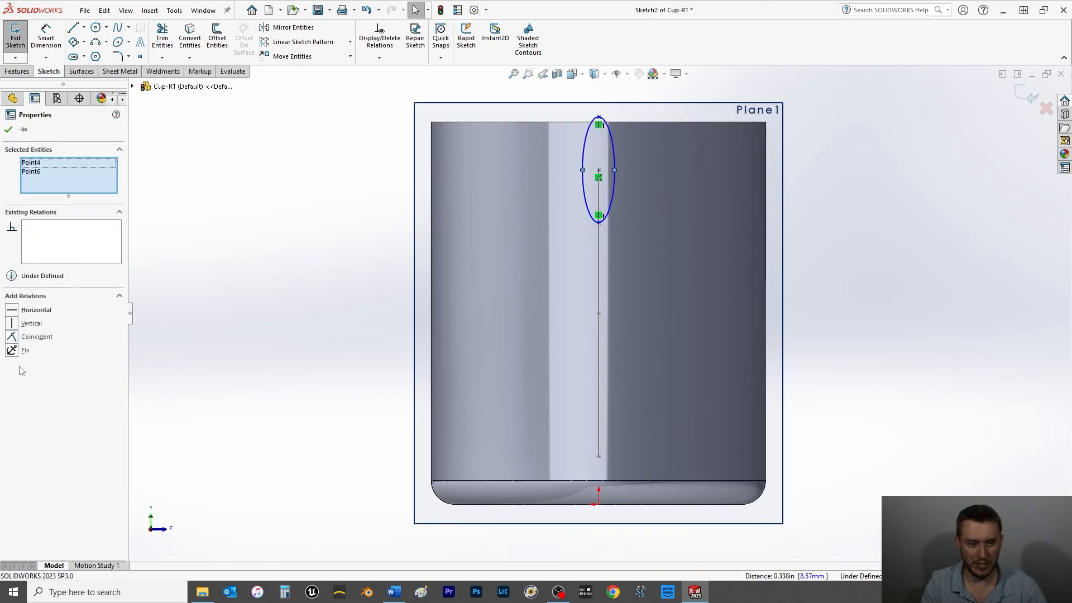
{"action": "left_click", "coordinate": [13, 311]}
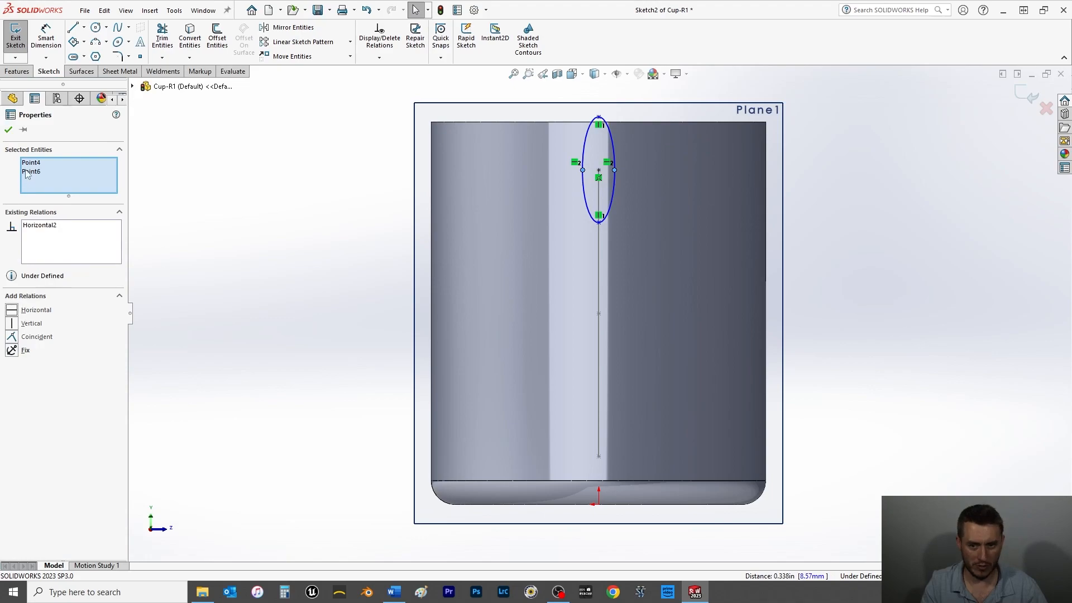
{"action": "left_click", "coordinate": [8, 130]}
- Dimension the profile ellipse's height between its upper and lower points as 0.375 in
{"action": "left_click", "coordinate": [44, 40]}
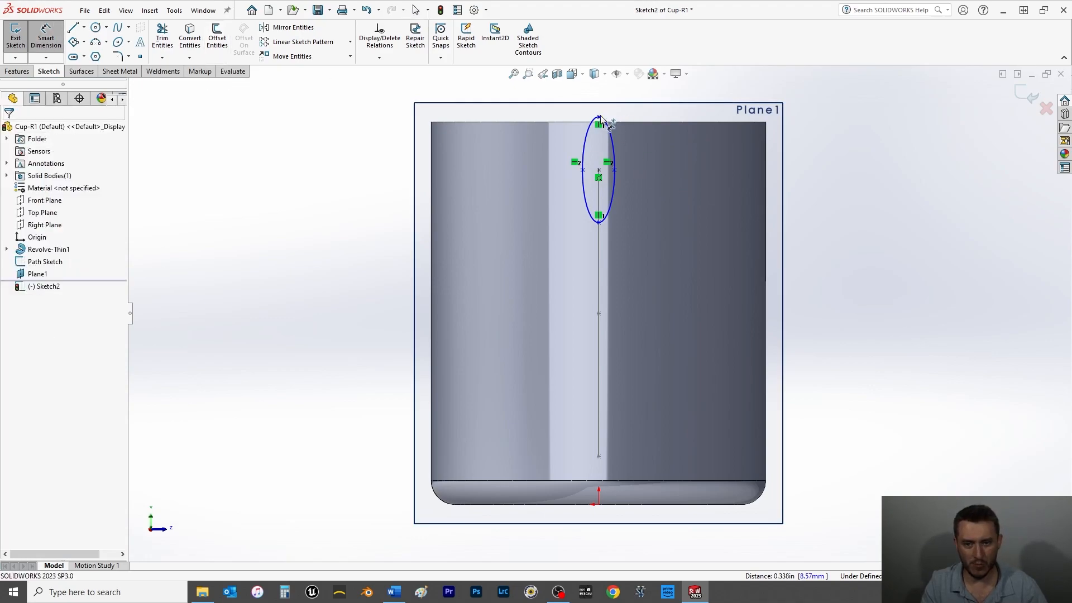
{"action": "left_click", "coordinate": [599, 117]}
{"action": "left_click", "coordinate": [598, 222]}
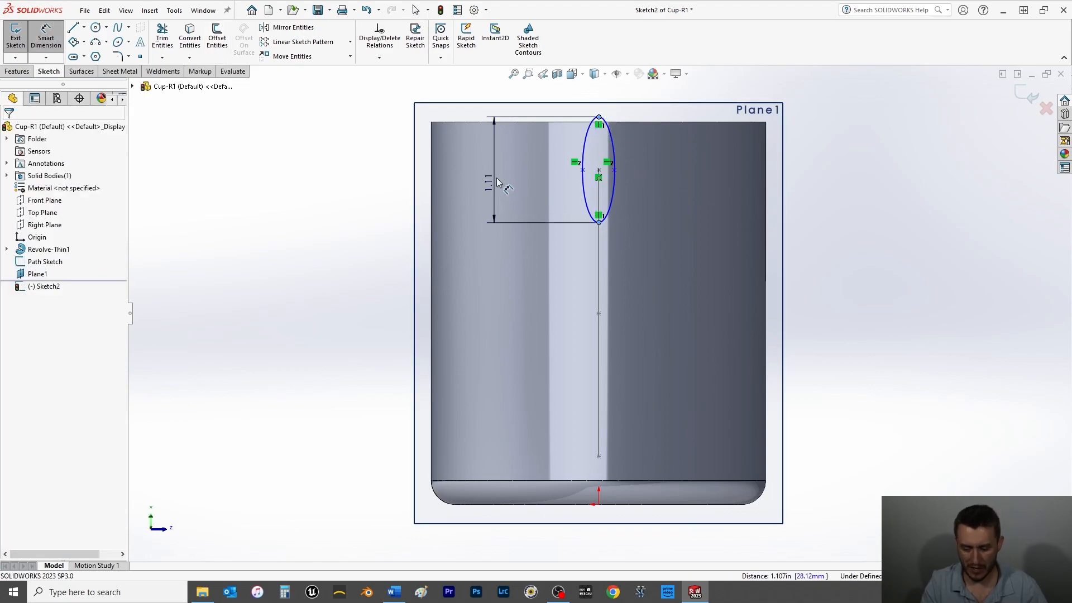
{"action": "left_click", "coordinate": [497, 184]}
{"action": "type", "text": ".375"}
{"action": "key", "text": "Return"}
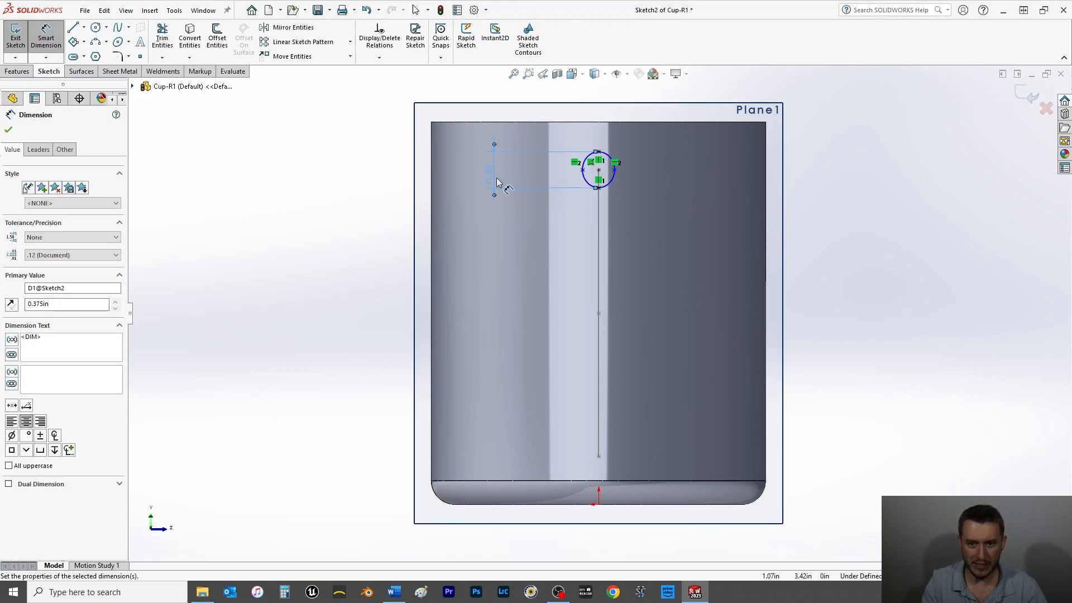
- Dimension the profile ellipse's width between its two side points as 0.75 in
{"action": "left_click", "coordinate": [583, 170]}
{"action": "left_click", "coordinate": [615, 170]}
{"action": "left_click", "coordinate": [536, 284]}
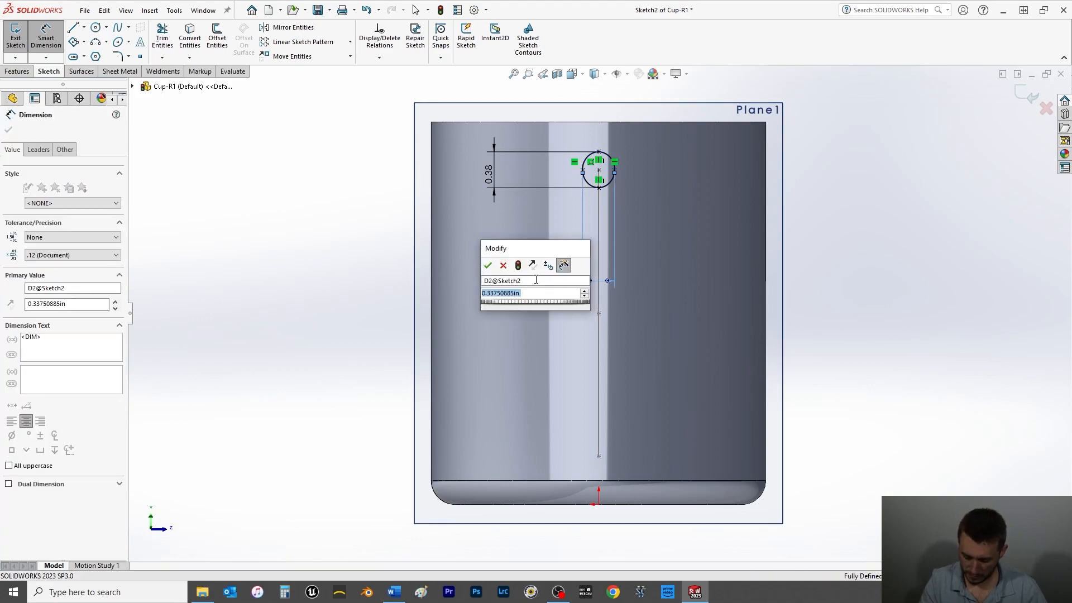
{"action": "type", "text": ".75"}
{"action": "key", "text": "Return"}
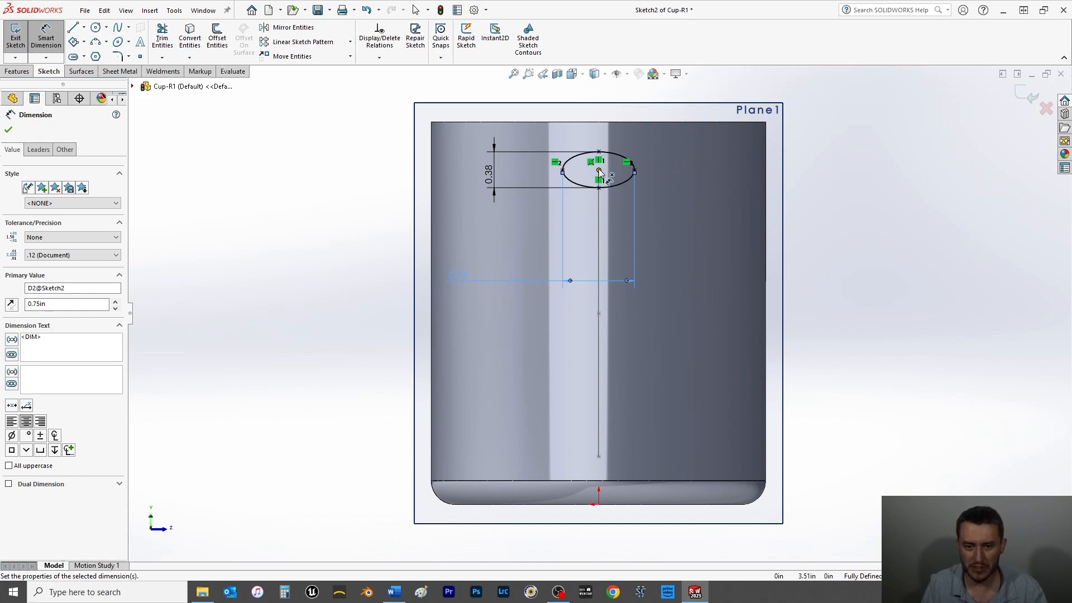
{"action": "left_click", "coordinate": [9, 129]}
- Finish the profile ellipse sketch and rename it as Profile Sketch
{"action": "left_click", "coordinate": [16, 35]}
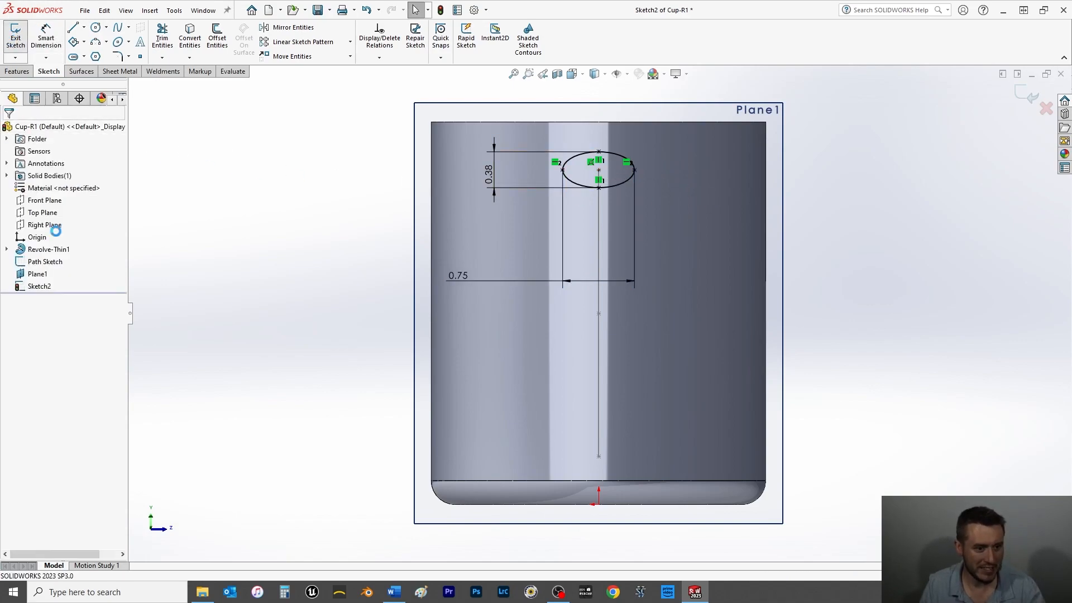
{"action": "left_click", "coordinate": [43, 289]}
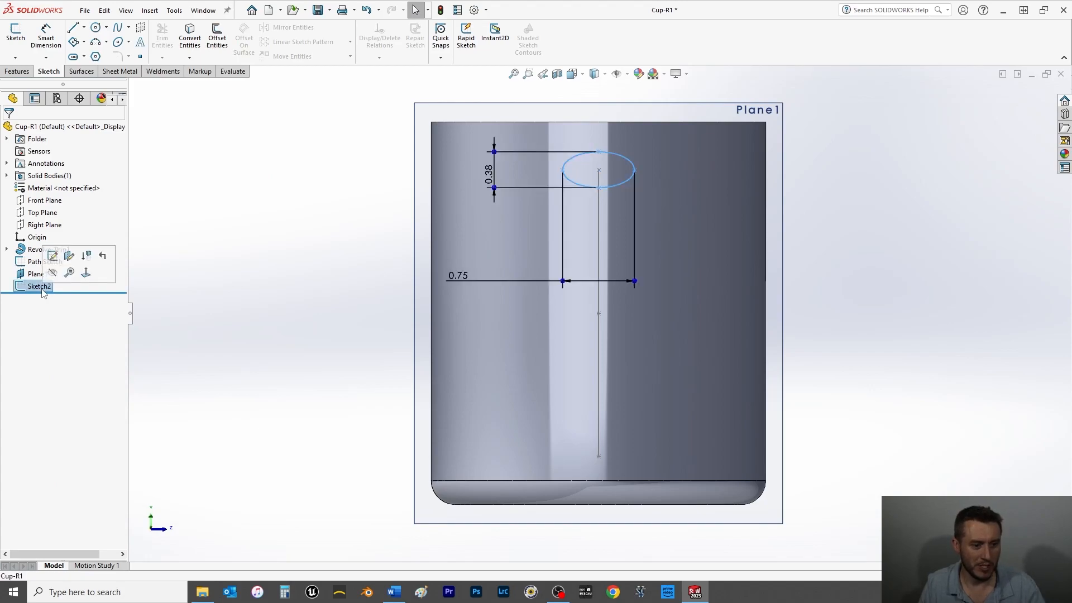
{"action": "left_click", "coordinate": [42, 290]}
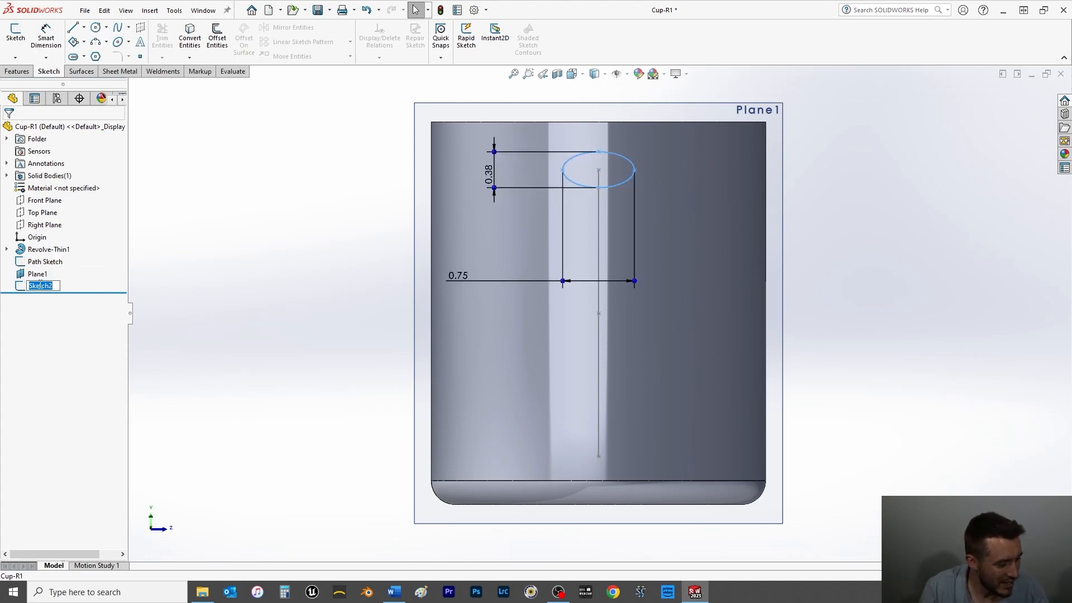
{"action": "type", "text": "P"}
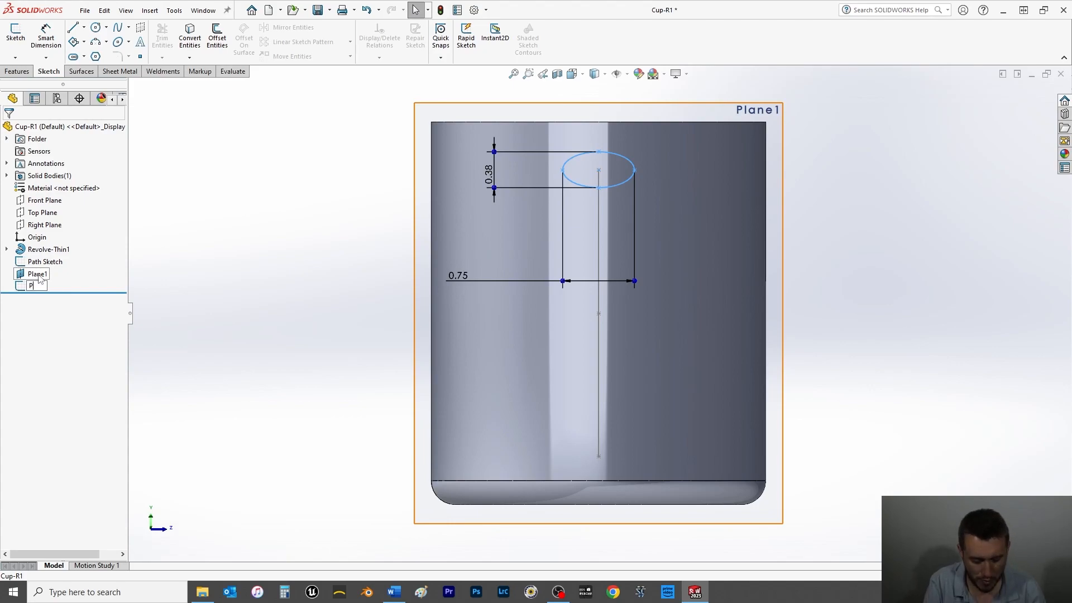
{"action": "type", "text": "rofile Ske"}
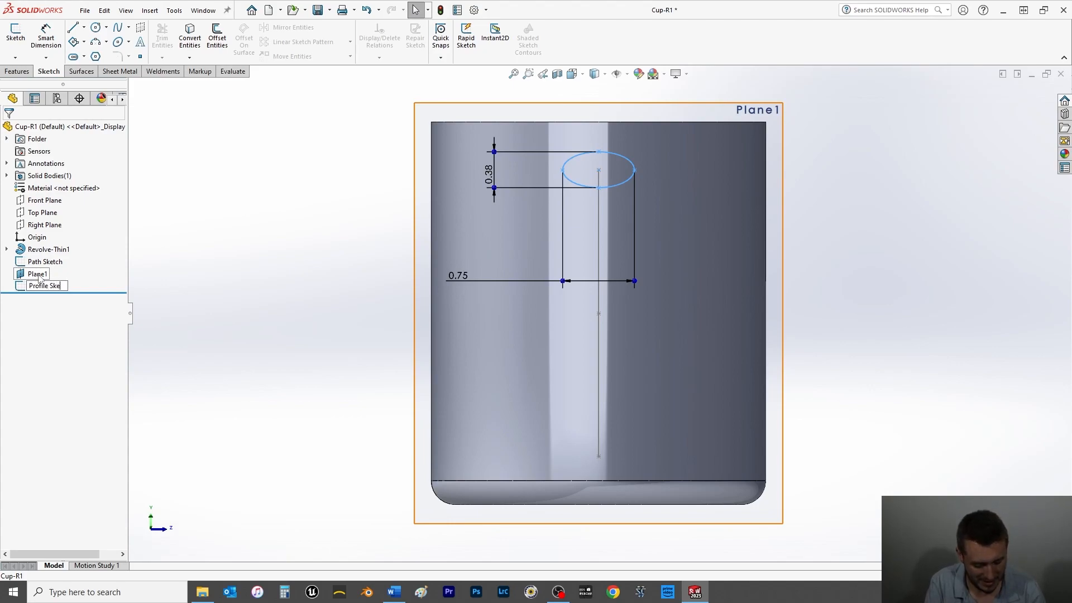
{"action": "type", "text": "tch"}
{"action": "key", "text": "Return"}
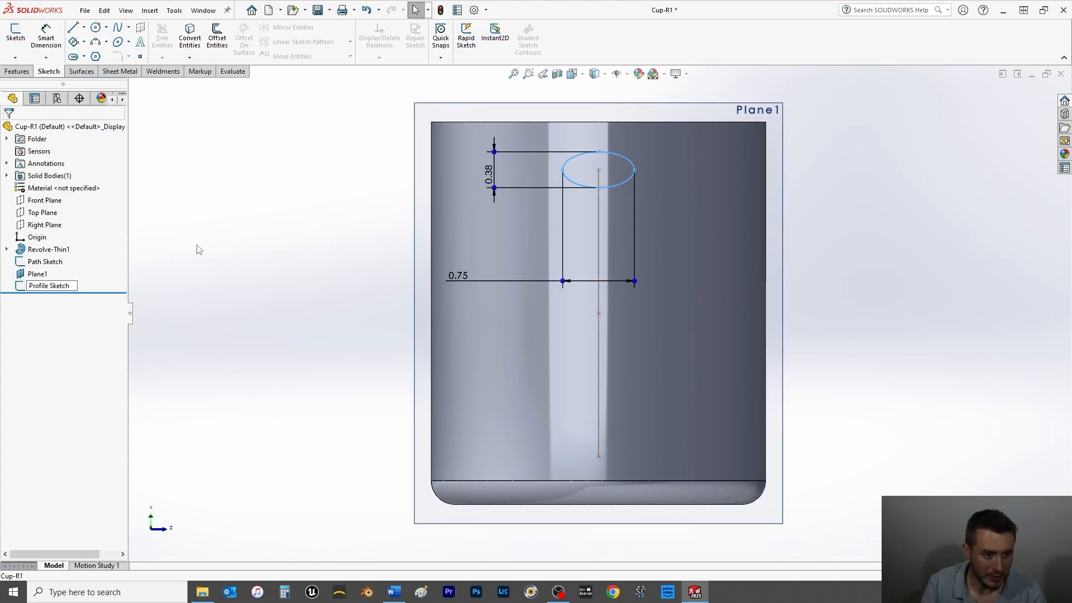
- Save the cup part with the finished profile sketch
{"action": "left_click", "coordinate": [198, 246]}
{"action": "key", "text": "ctrl+s"}
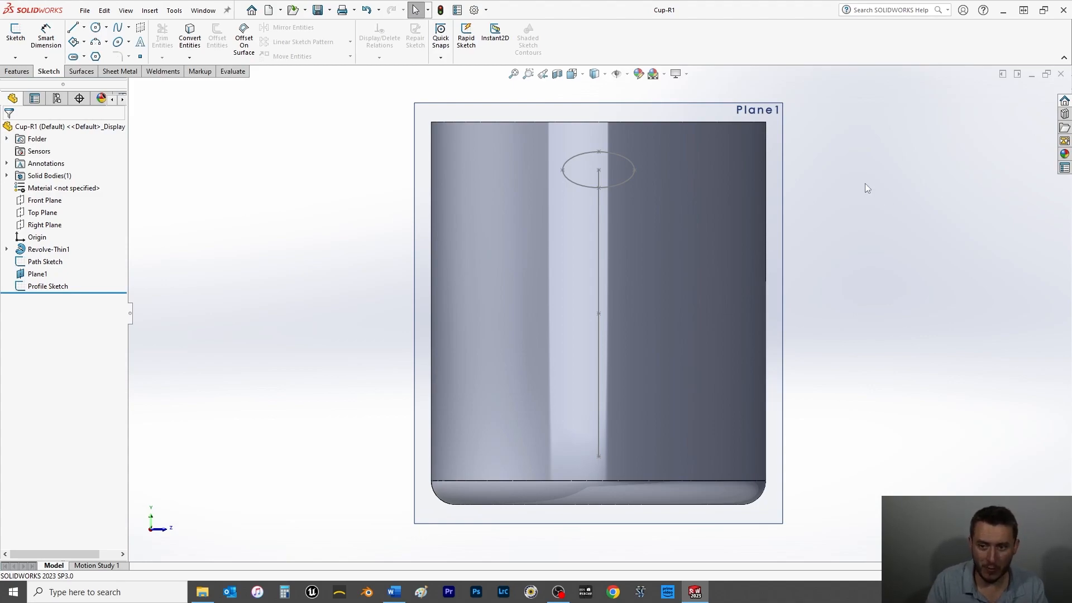
- Start a Swept Boss/Base for the handle using Profile Sketch as the profile and Path Sketch as the path
{"action": "middle_click_drag", "start_coordinate": [882, 206], "coordinate": [837, 219]}
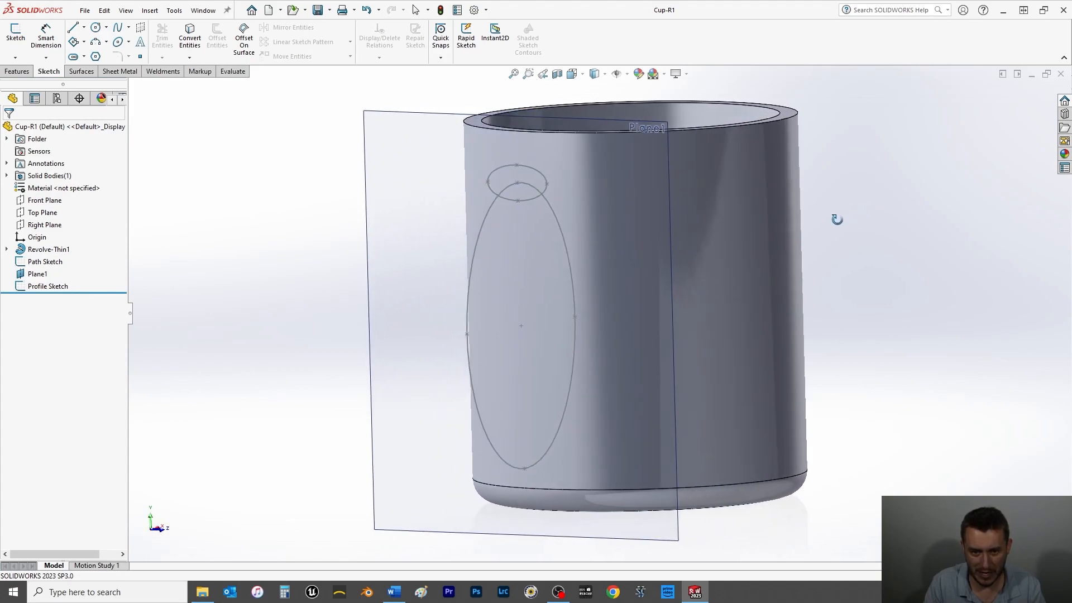
{"action": "key", "text": "space"}
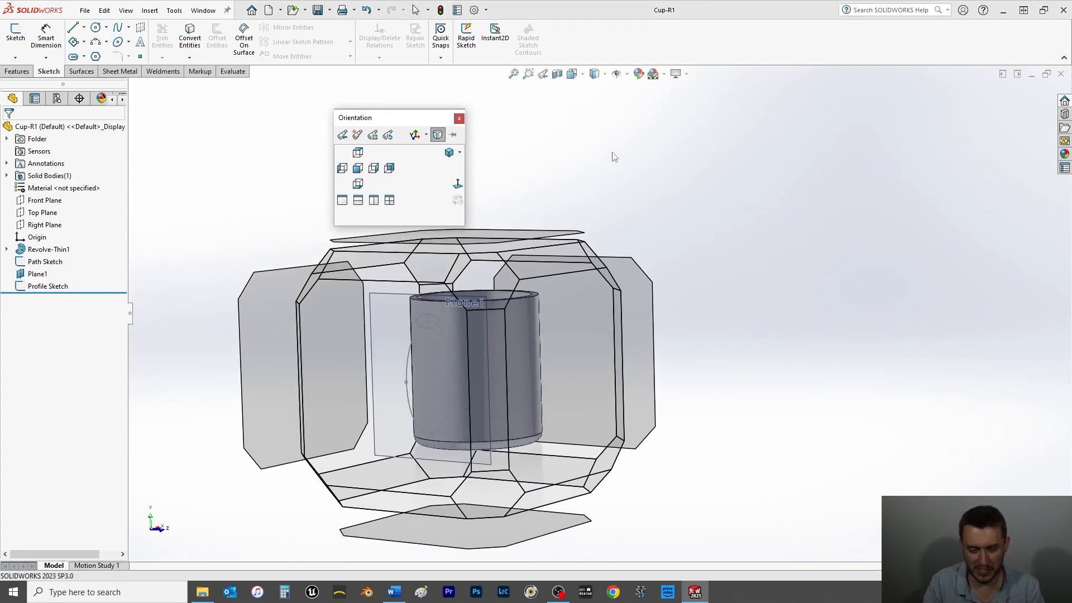
{"action": "left_click", "coordinate": [449, 152]}
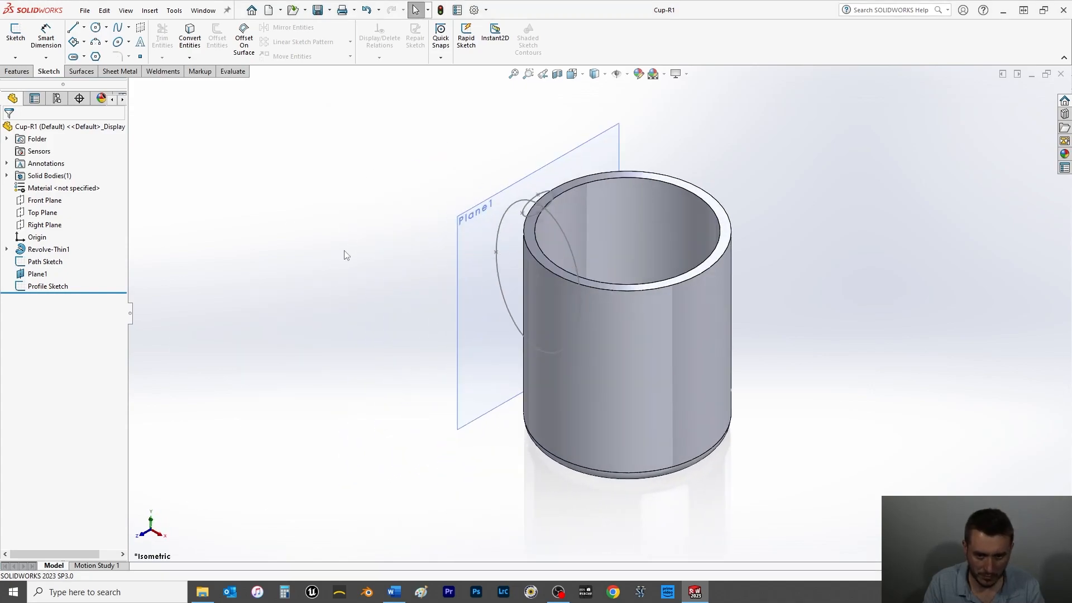
{"action": "mouse_move", "coordinate": [338, 263]}
{"action": "middle_mouse_down"}
{"action": "mouse_move", "coordinate": [424, 357]}
{"action": "mouse_move", "coordinate": [584, 495]}
{"action": "mouse_move", "coordinate": [548, 537]}
{"action": "mouse_move", "coordinate": [570, 529]}
{"action": "mouse_move", "coordinate": [569, 516]}
{"action": "middle_mouse_up"}
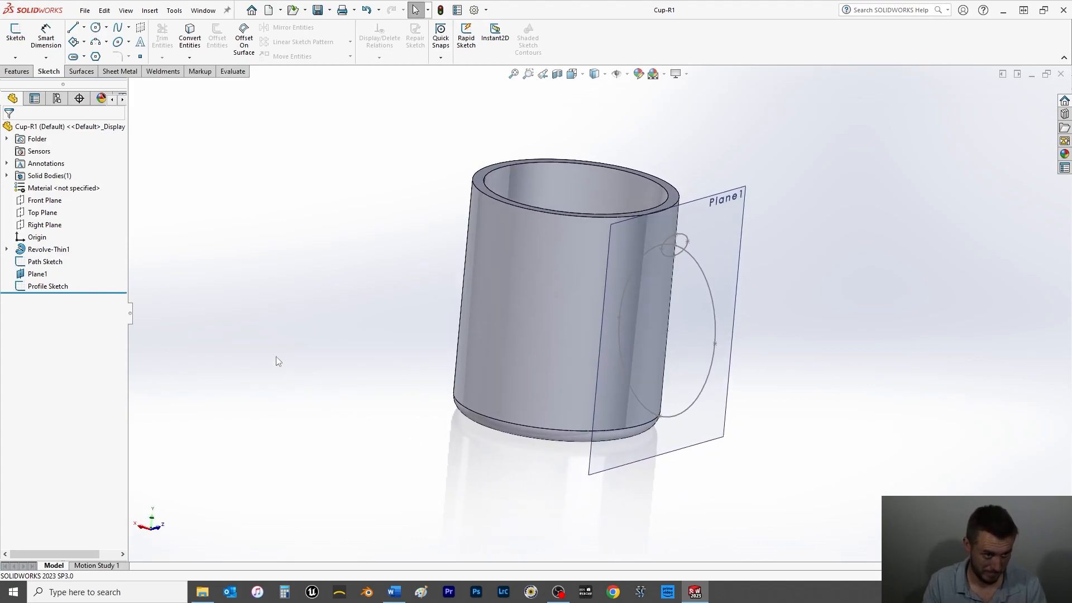
{"action": "left_click", "coordinate": [16, 72]}
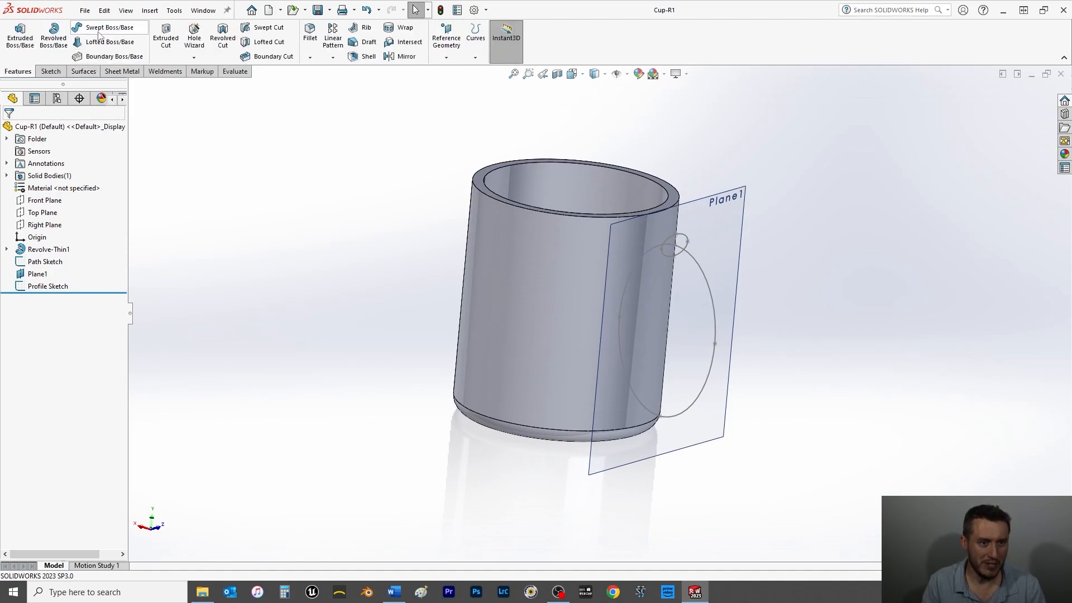
{"action": "left_click", "coordinate": [110, 31]}
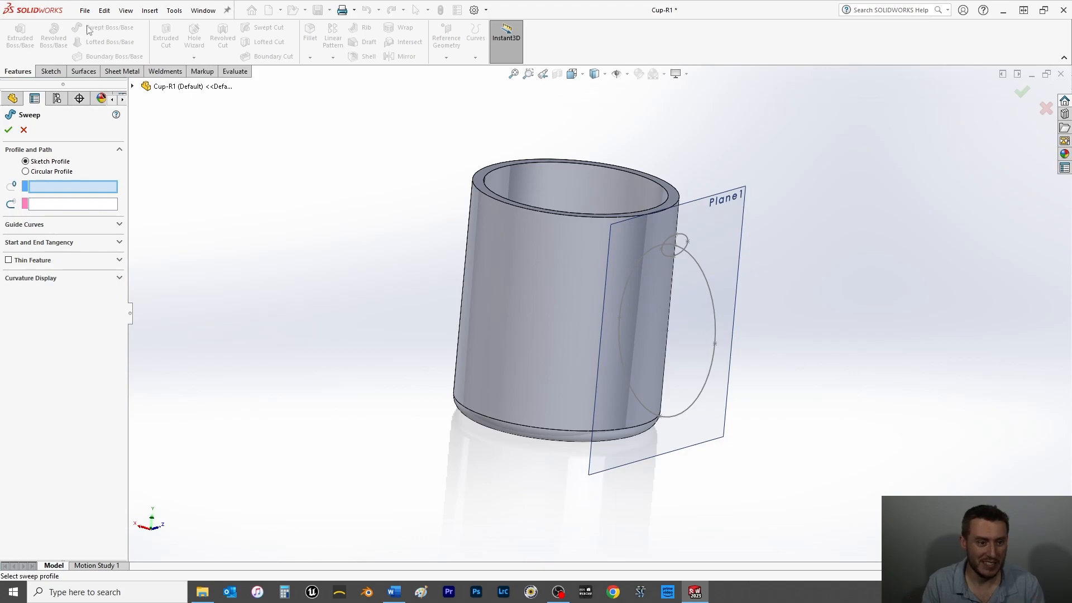
{"action": "left_click", "coordinate": [48, 190]}
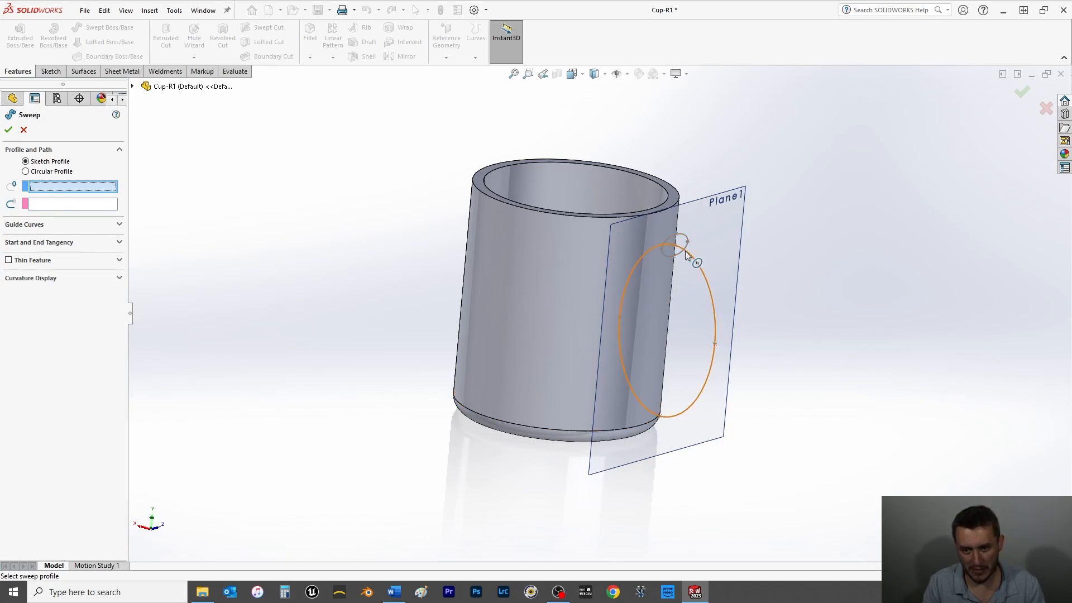
{"action": "left_click", "coordinate": [133, 87]}
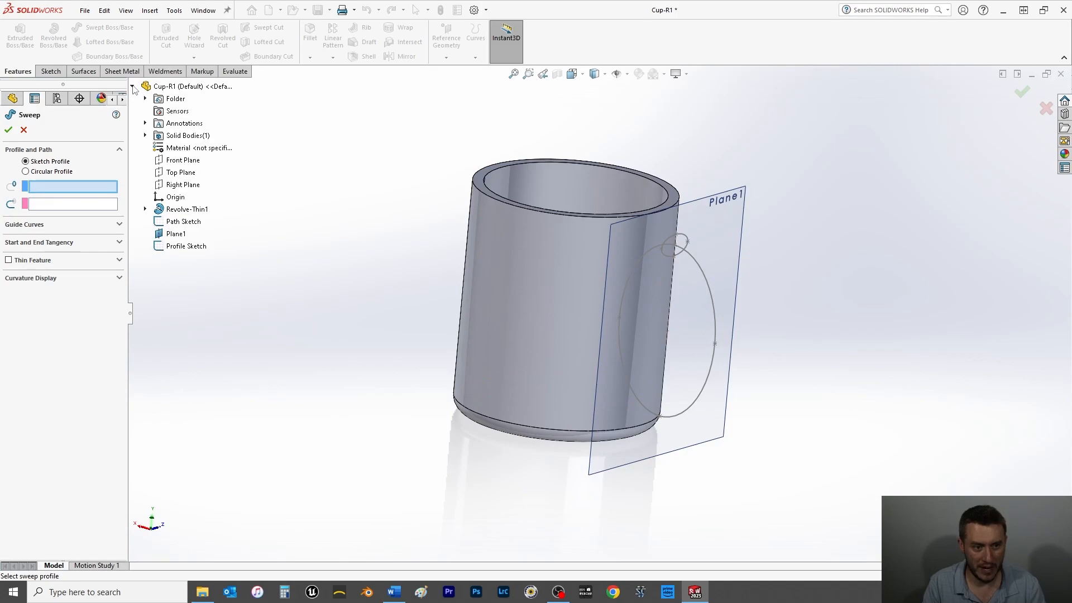
{"action": "left_click", "coordinate": [198, 250]}
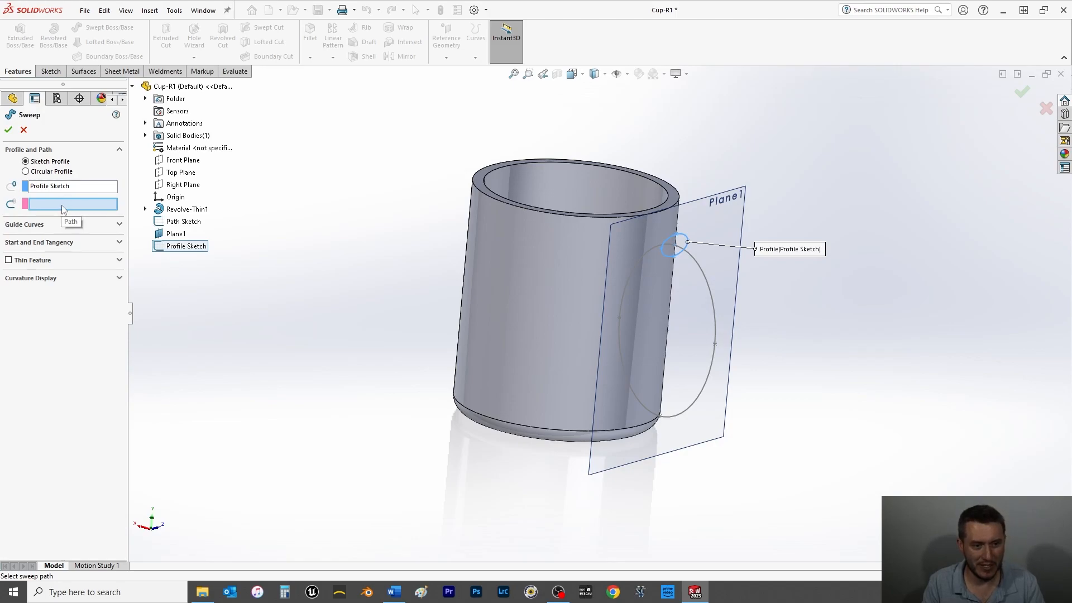
{"action": "left_click", "coordinate": [190, 221]}
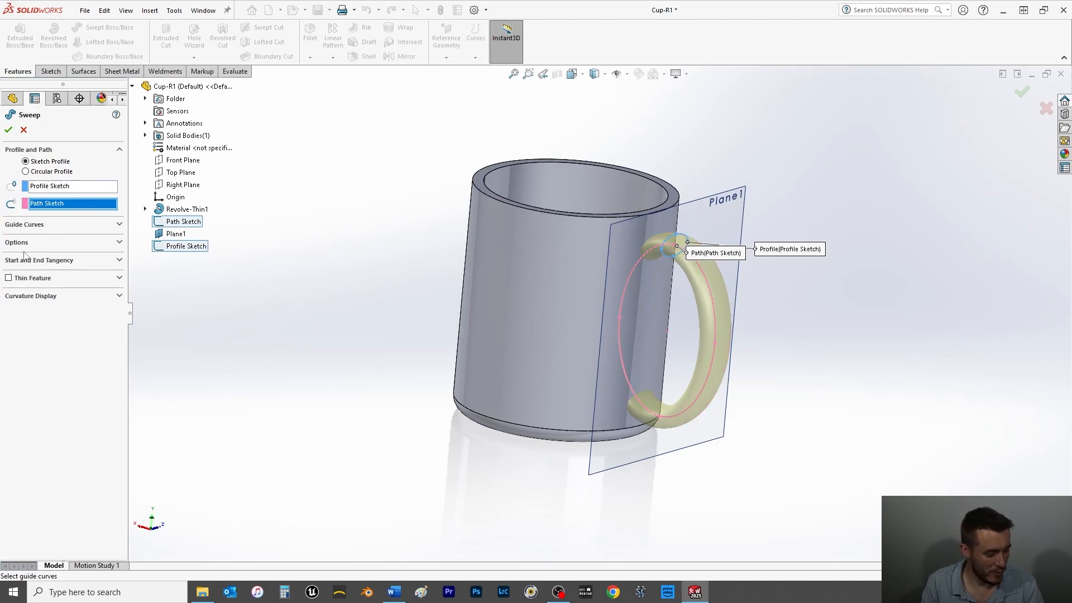
- Enable Merge tangent faces for the handle sweep, create the feature and save the part
{"action": "left_click", "coordinate": [46, 246]}
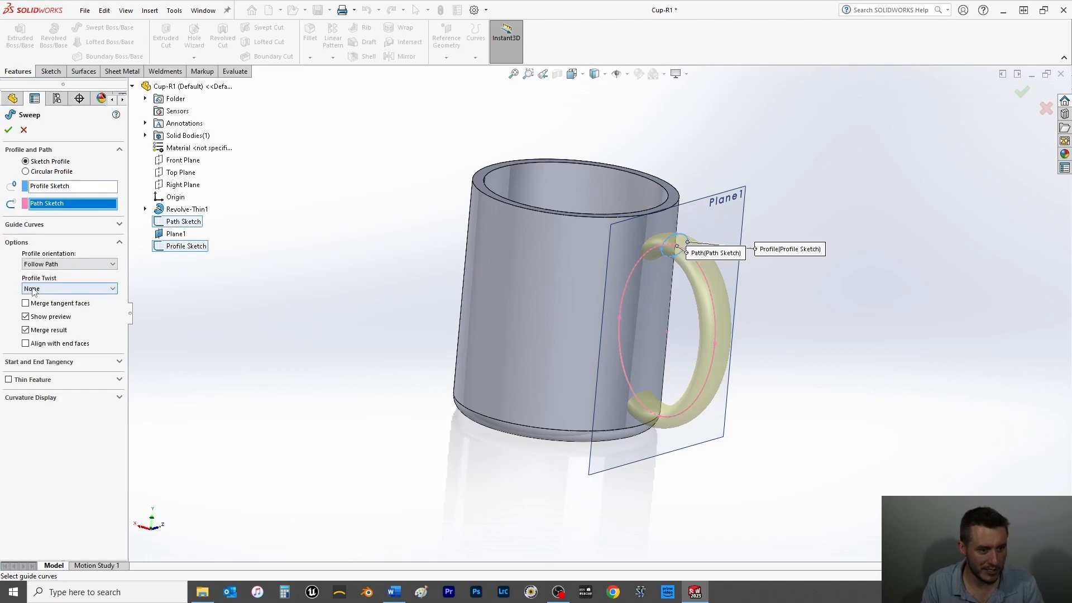
{"action": "left_click", "coordinate": [26, 304]}
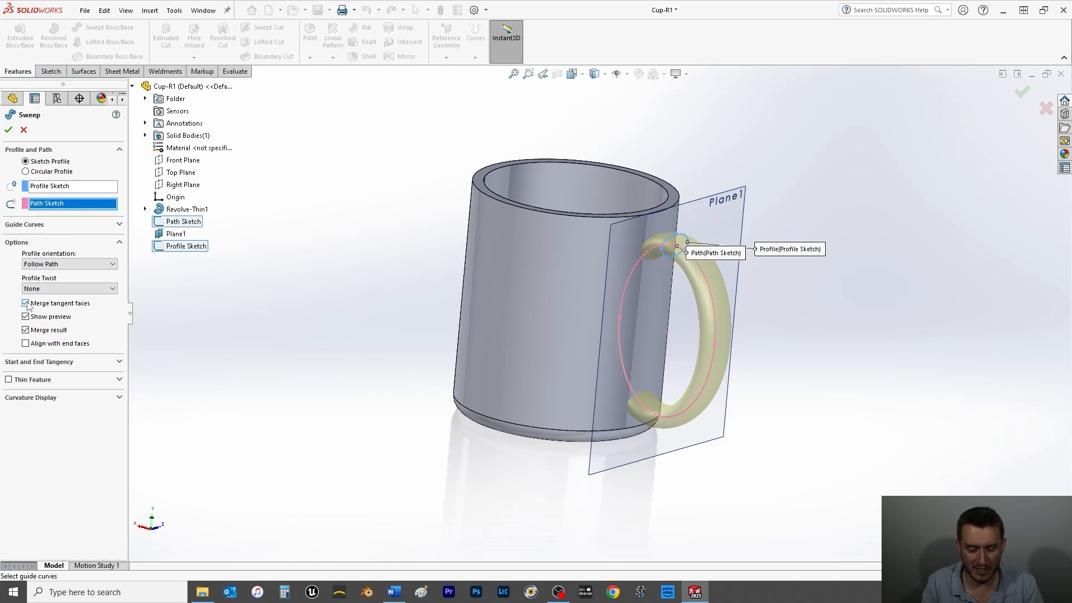
{"action": "left_click", "coordinate": [8, 130]}
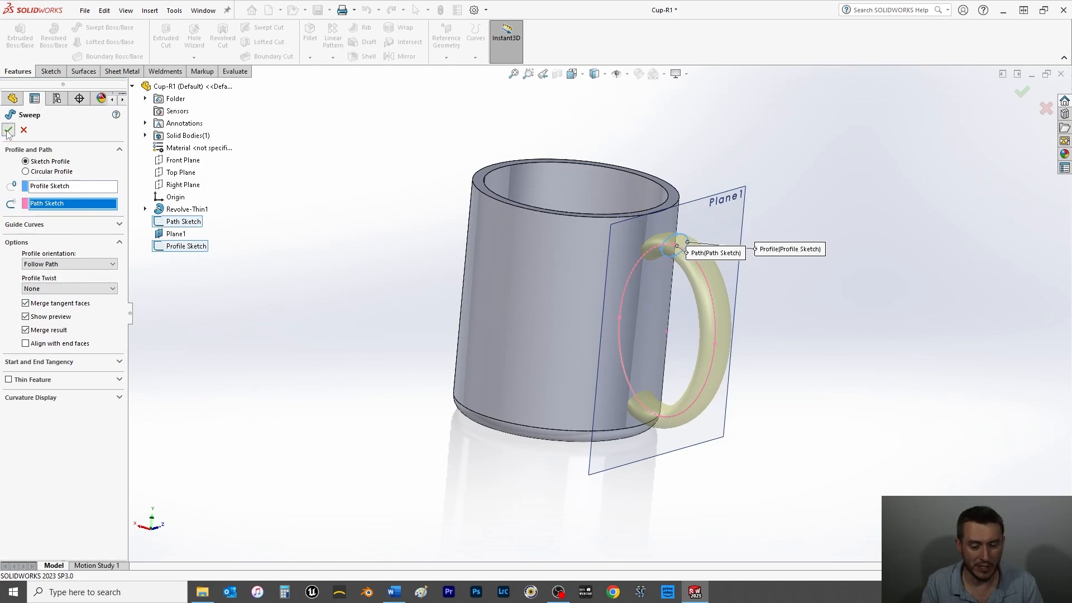
{"action": "left_click", "coordinate": [339, 228]}
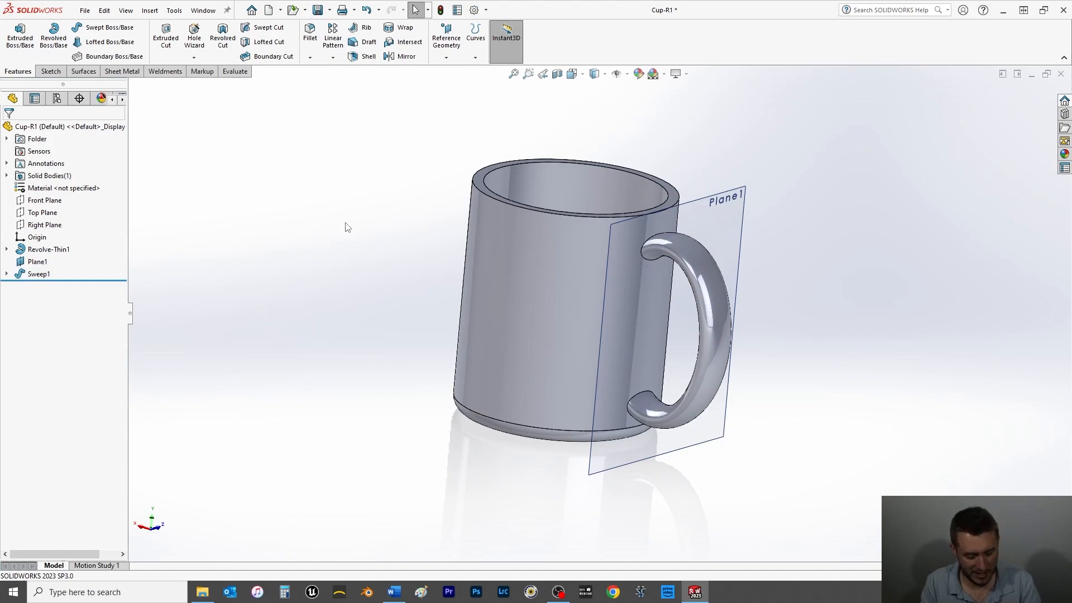
{"action": "key", "text": "ctrl+s"}
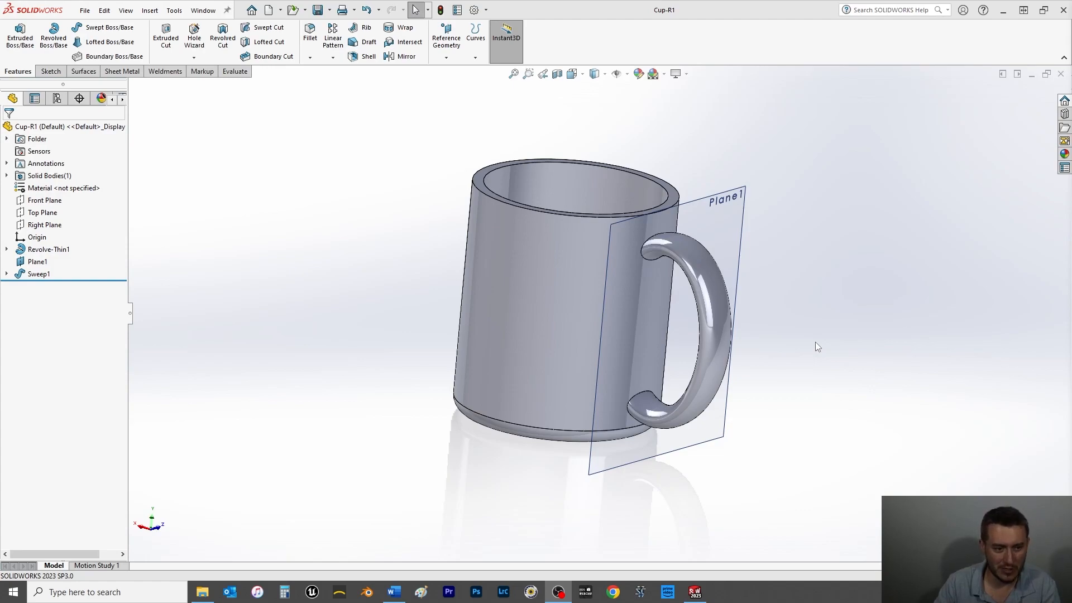
- Start a new sketch on the flat top face of the cup's rim
{"action": "middle_click_drag", "start_coordinate": [858, 263], "coordinate": [854, 446]}
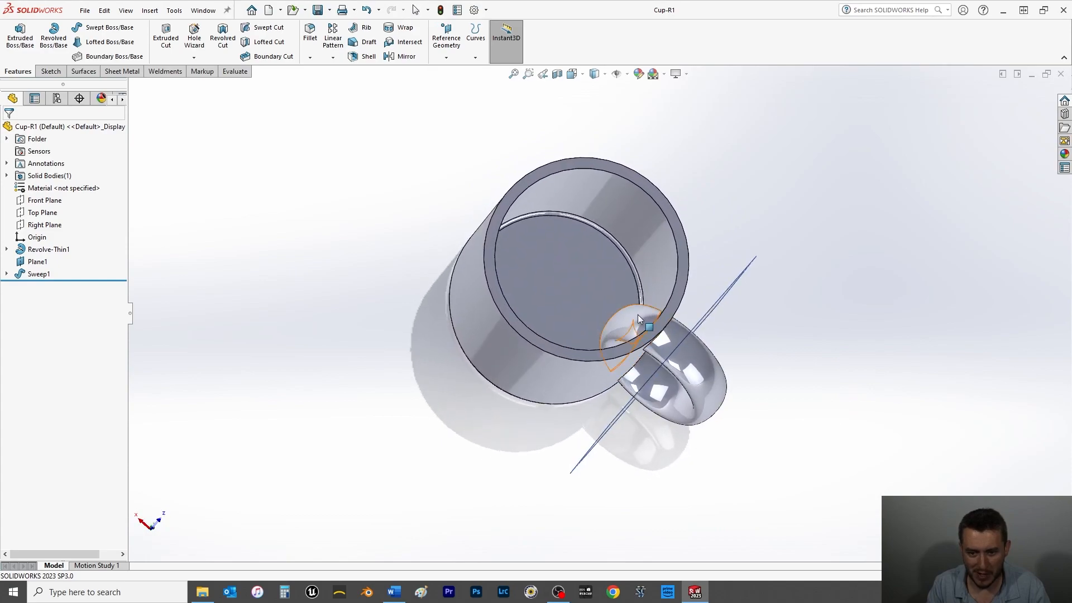
{"action": "middle_click_drag", "start_coordinate": [627, 324], "coordinate": [679, 342]}
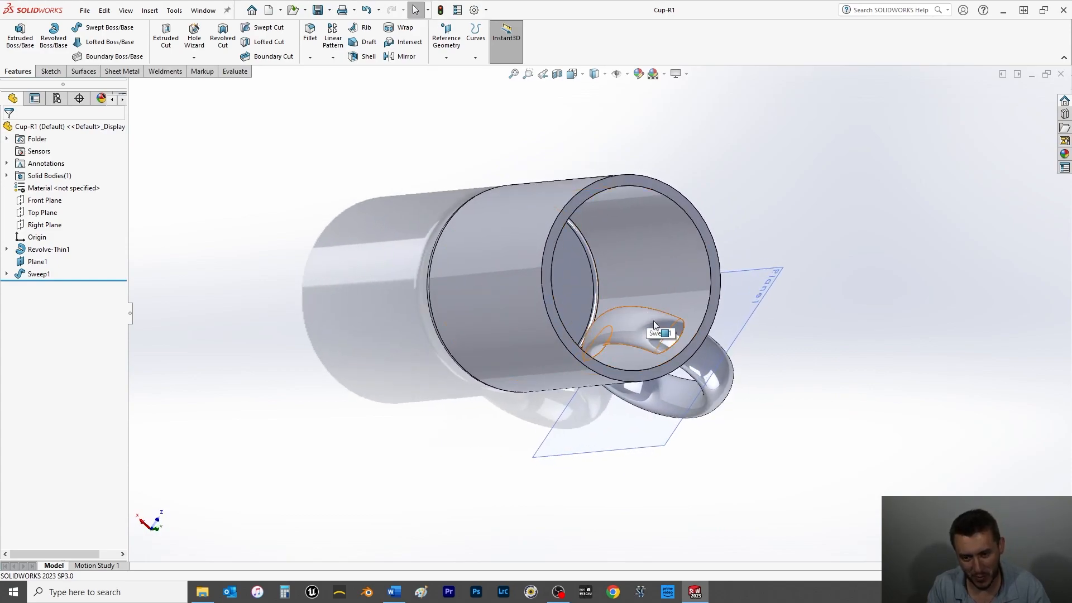
{"action": "middle_click_drag", "start_coordinate": [514, 437], "coordinate": [374, 212]}
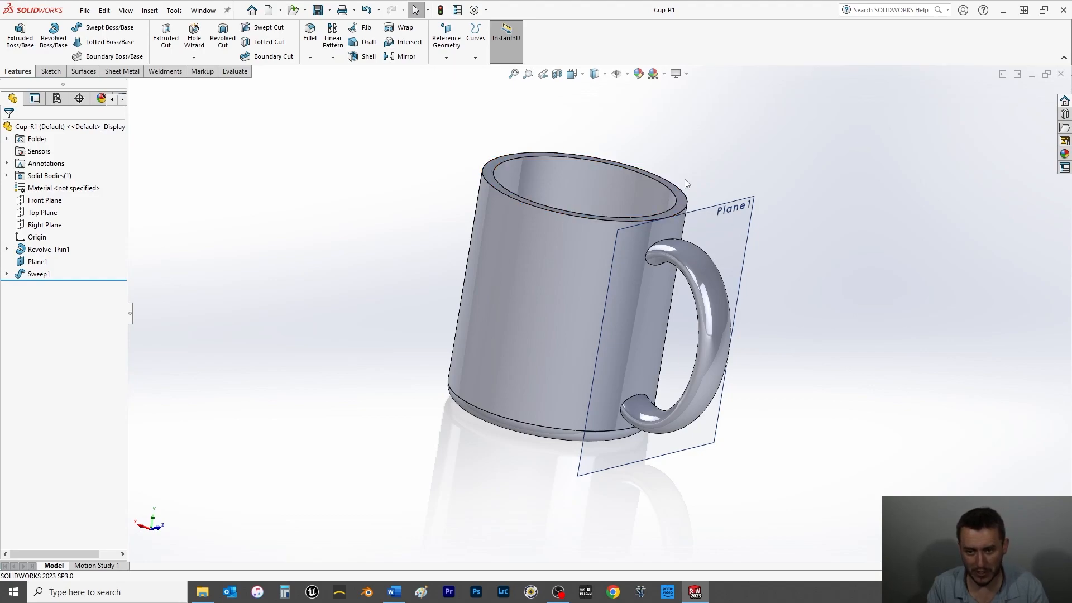
{"action": "key", "text": "space"}
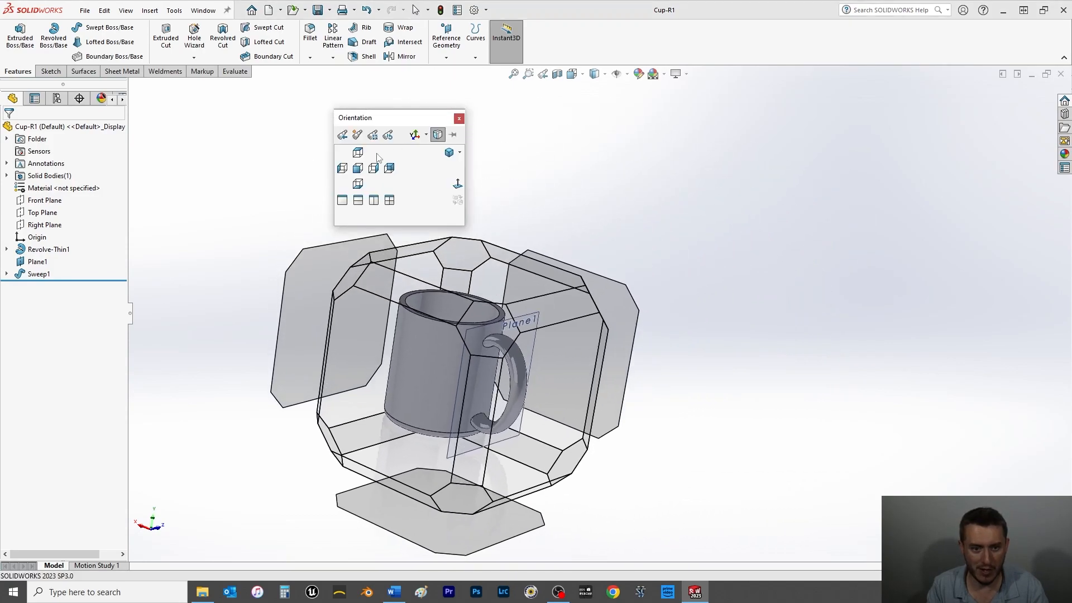
{"action": "left_click", "coordinate": [358, 153]}
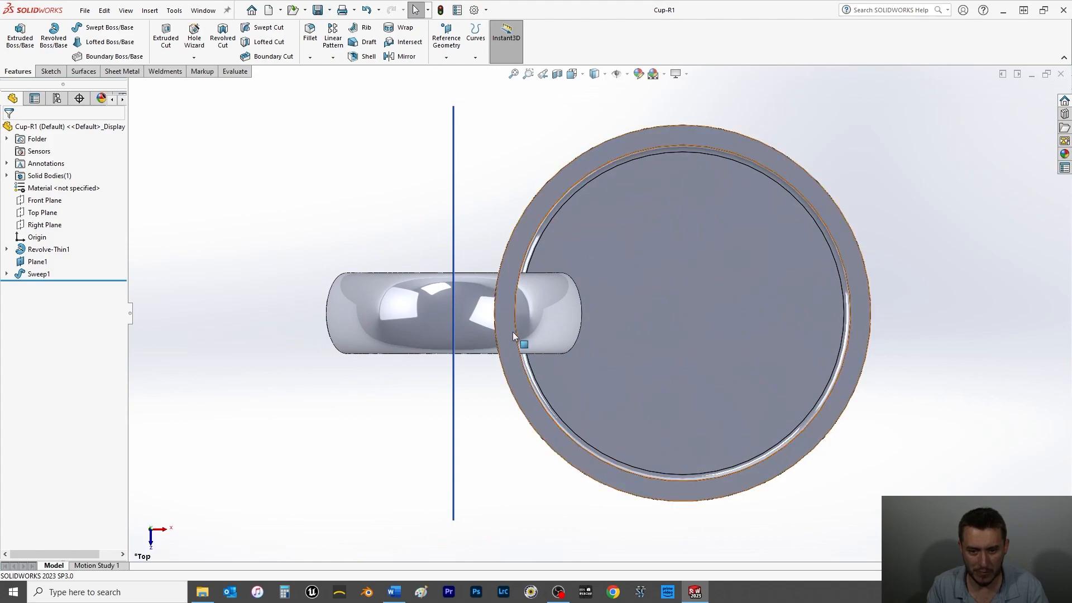
{"action": "left_click", "coordinate": [504, 311]}
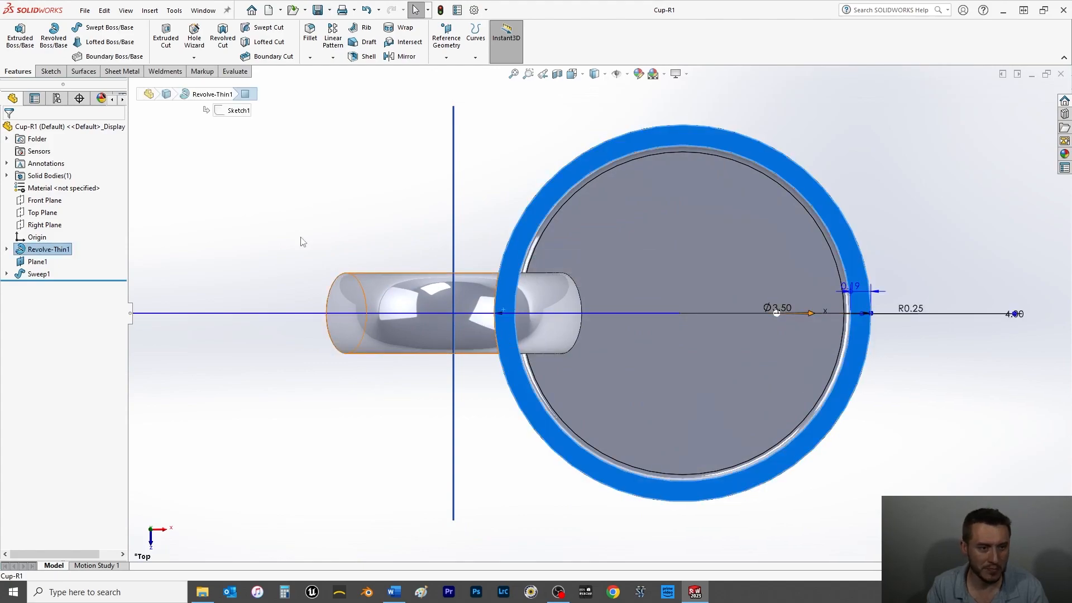
{"action": "left_click", "coordinate": [51, 71]}
{"action": "left_click", "coordinate": [15, 39]}
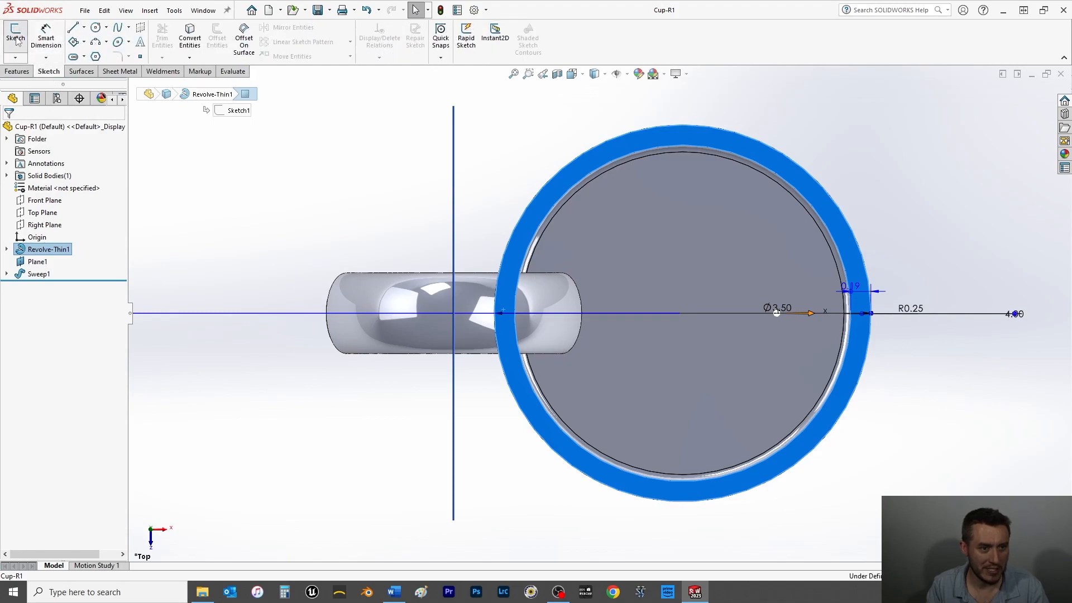
{"action": "left_click", "coordinate": [488, 200]}
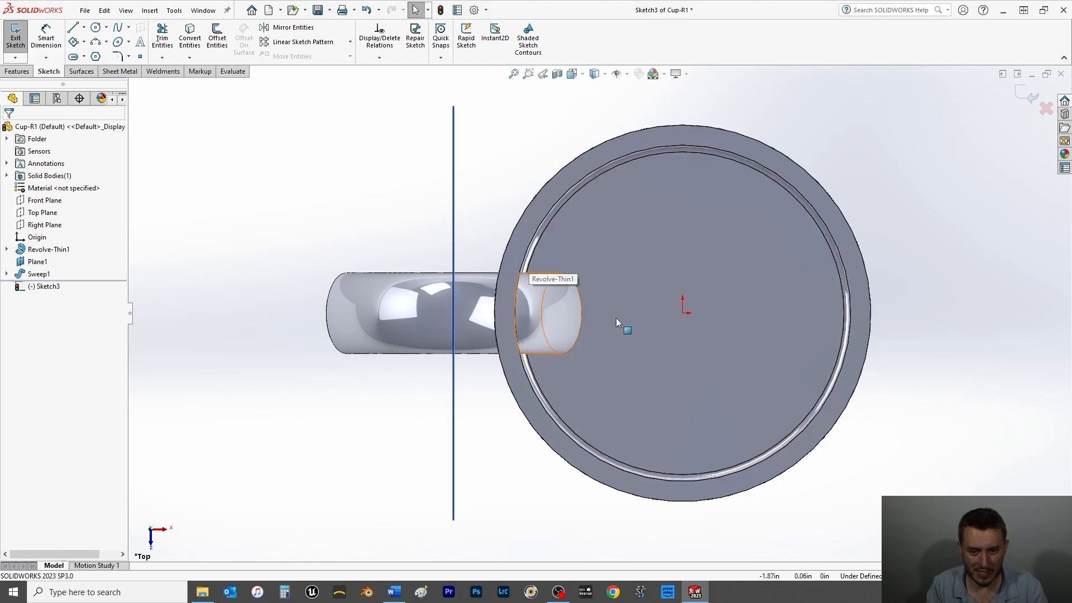
- Try converting the rim's preselected inner circular edge into the sketch, and undo the conversion
{"action": "middle_click_drag", "start_coordinate": [685, 339], "coordinate": [634, 306]}
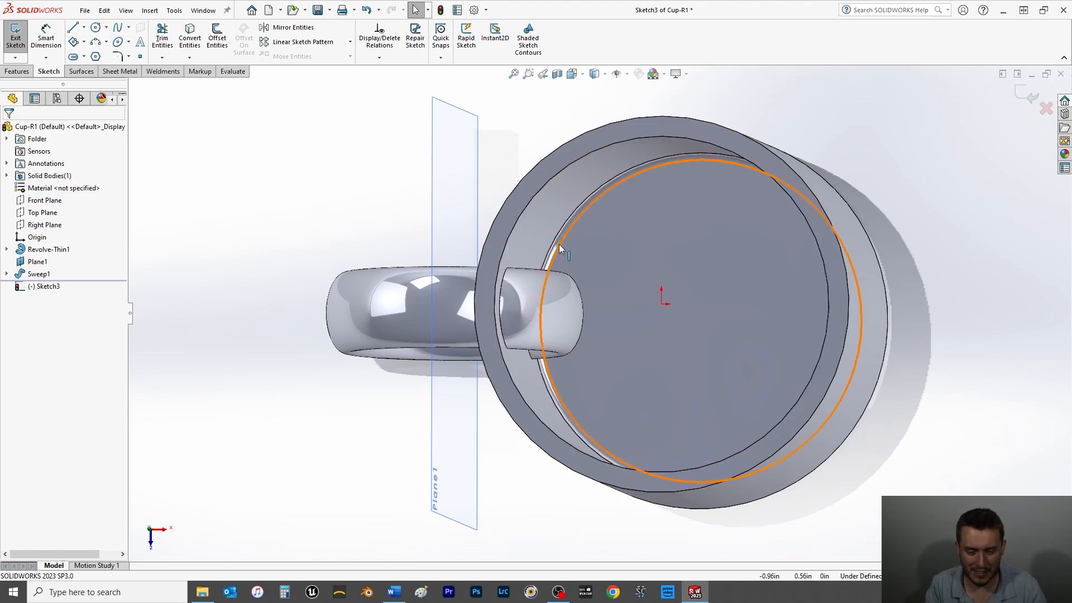
{"action": "left_click", "coordinate": [508, 241]}
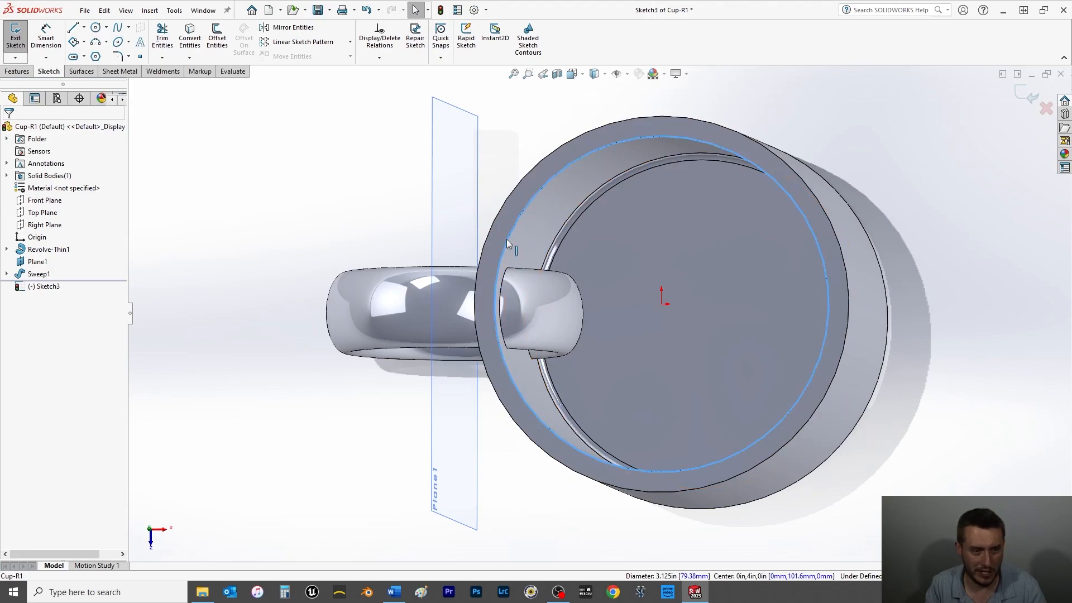
{"action": "left_click", "coordinate": [193, 39]}
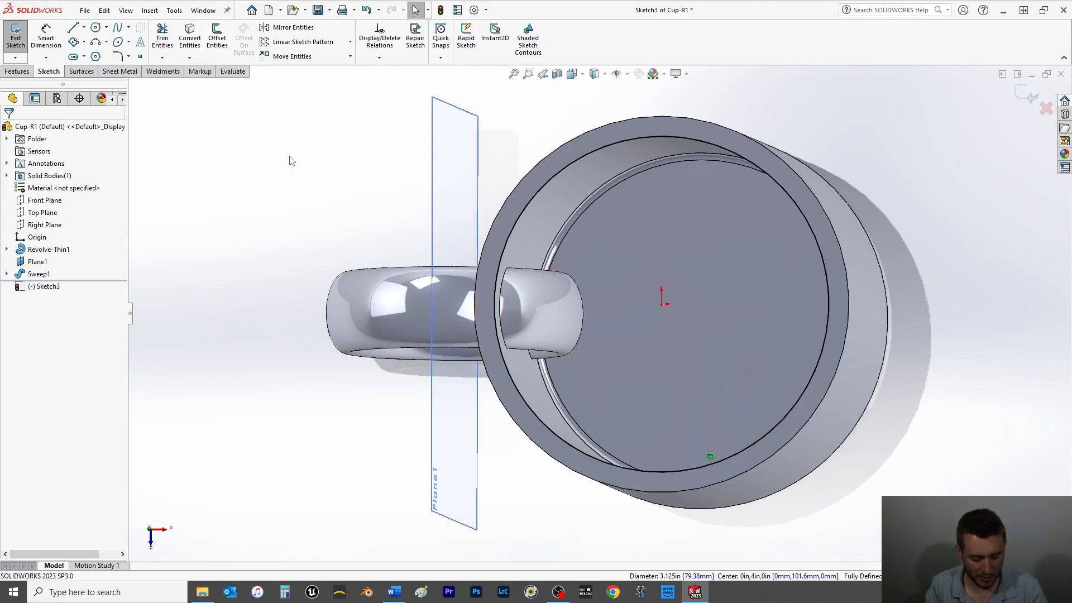
{"action": "key", "text": "ctrl+z"}
{"action": "key", "text": "ctrl+z"}
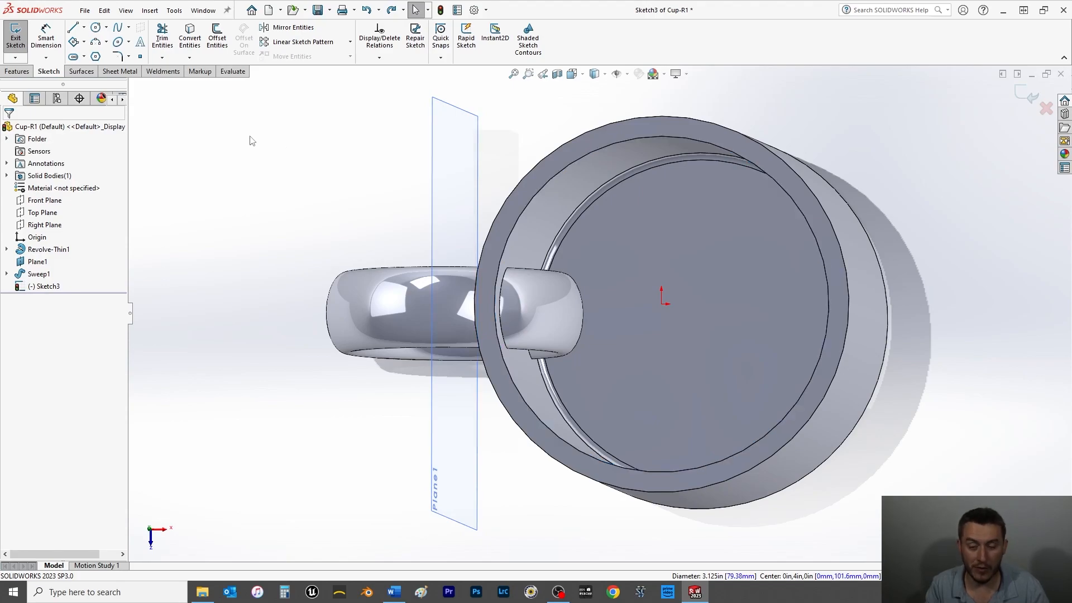
- Convert the rim's inner circular edge into a sketch circle with Convert Entities
{"action": "left_click", "coordinate": [190, 38]}
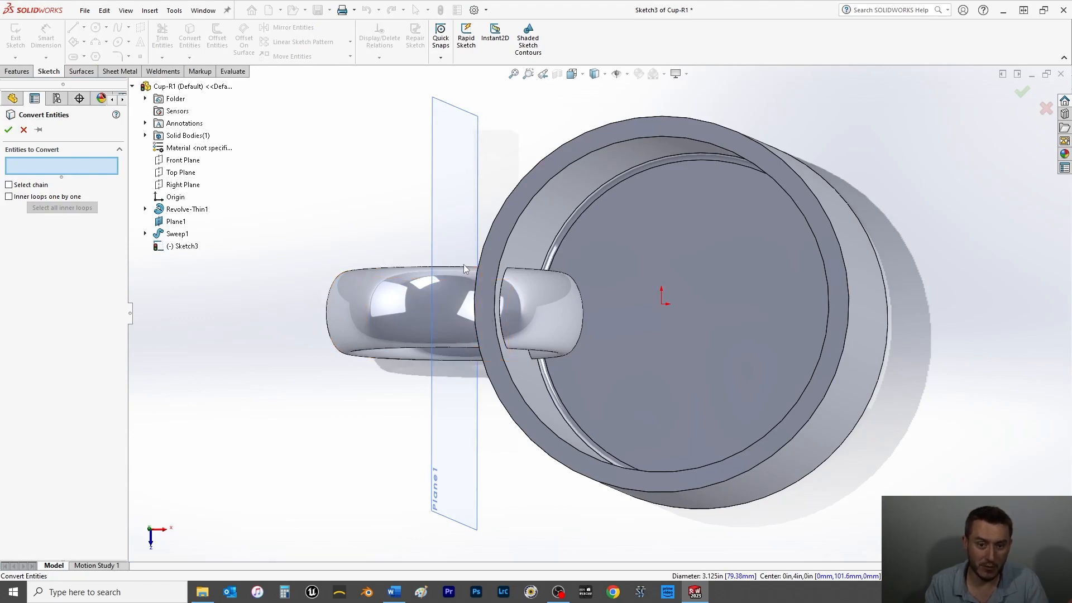
{"action": "left_click", "coordinate": [507, 240]}
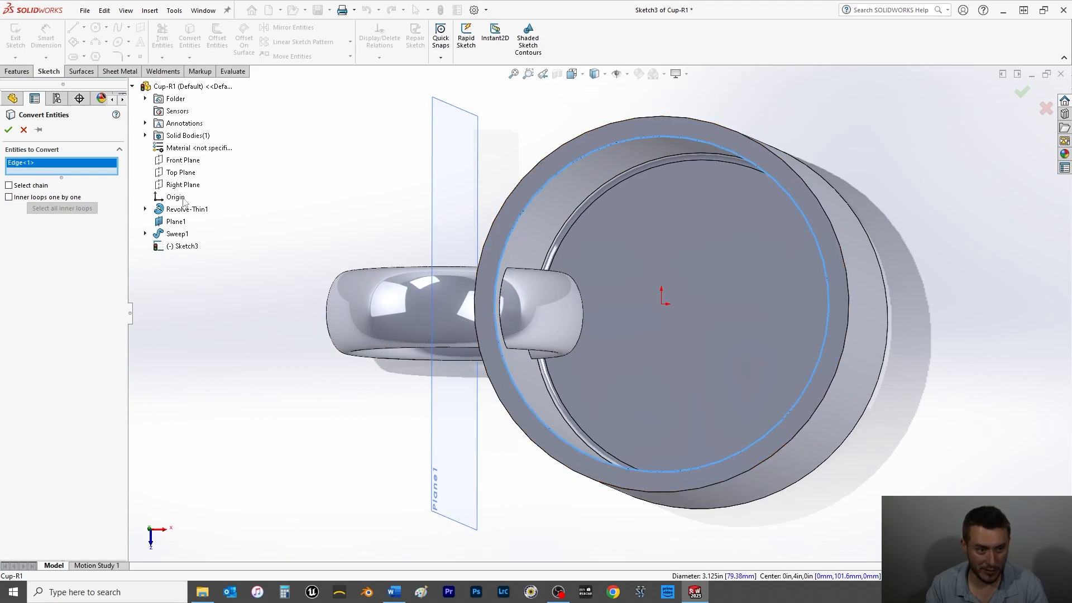
{"action": "left_click", "coordinate": [8, 130]}
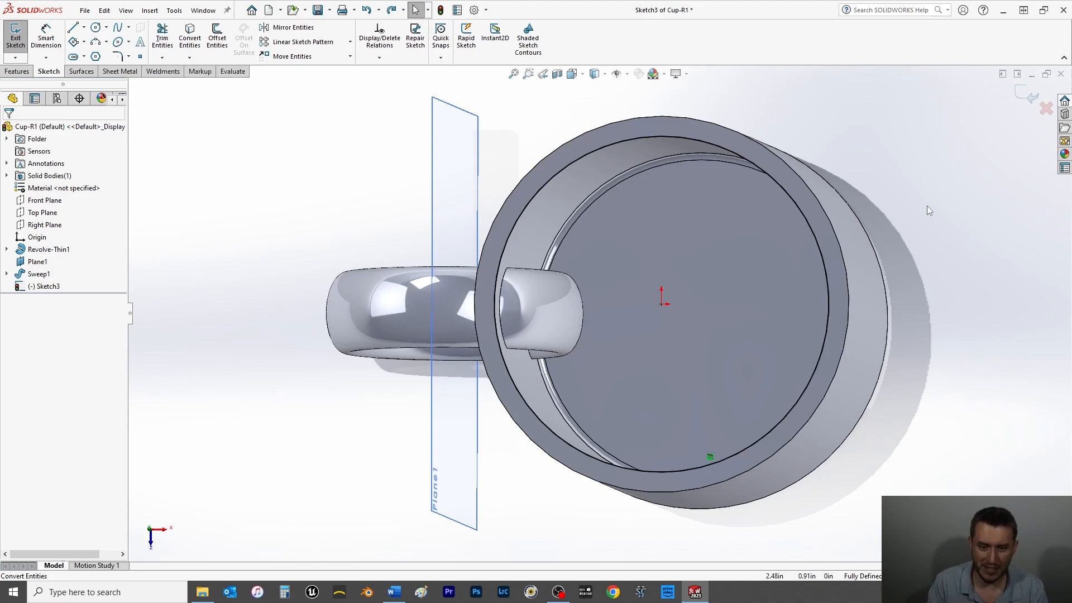
- Cut the handle portion inside the cup with an Extruded Cut of the rim circle, ending Up To Next
{"action": "left_click", "coordinate": [17, 72]}
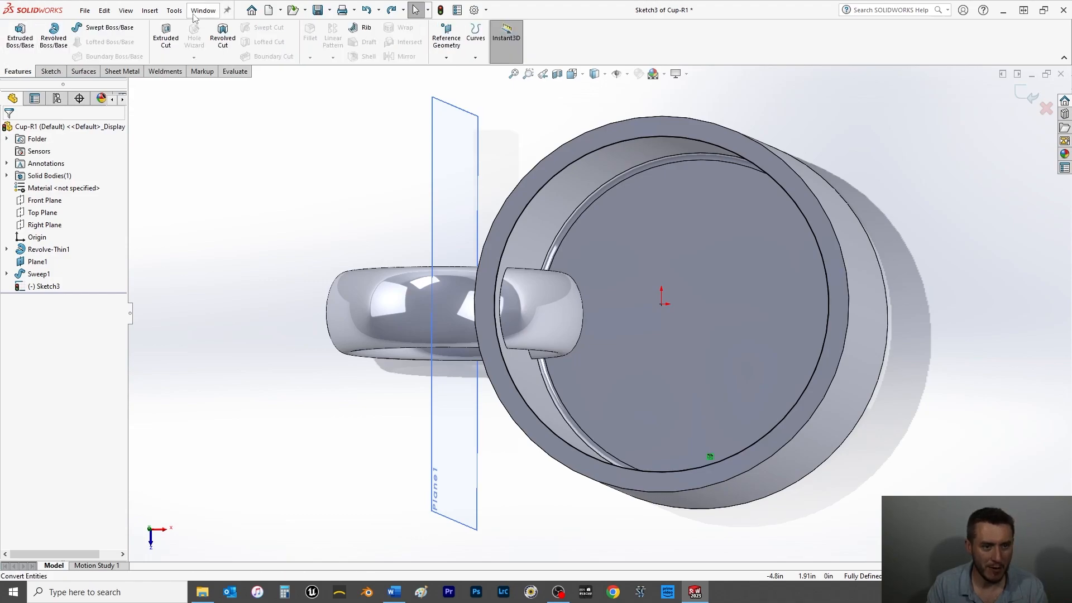
{"action": "left_click", "coordinate": [168, 37]}
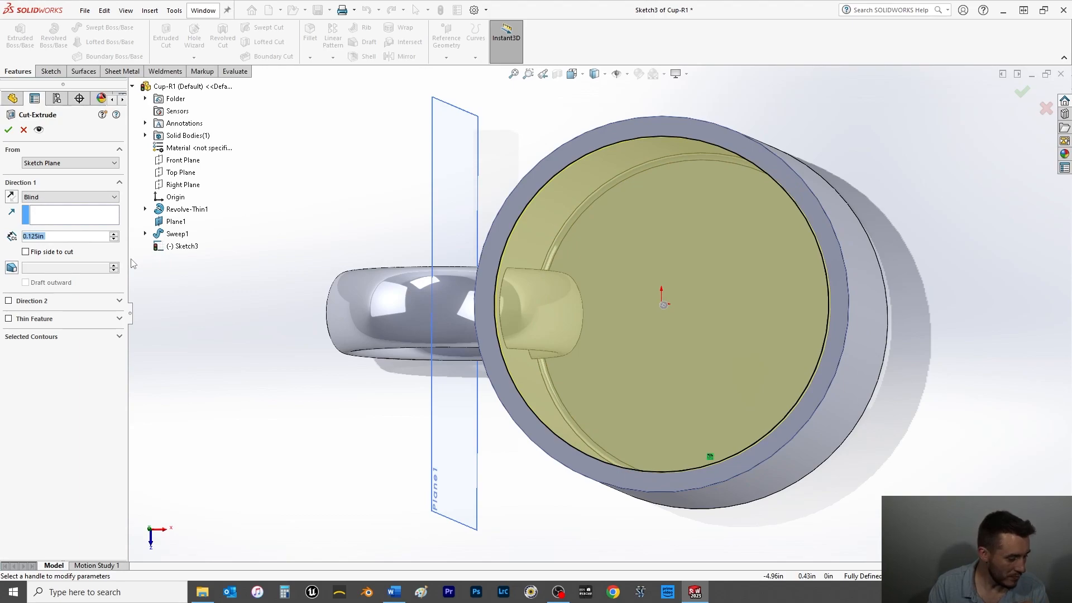
{"action": "left_click", "coordinate": [49, 198]}
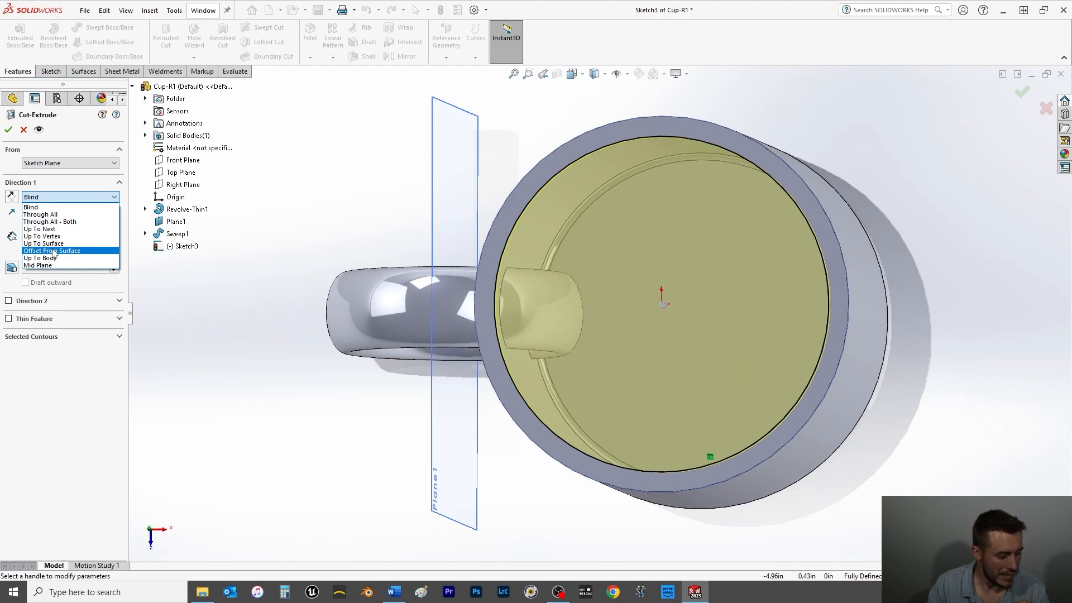
{"action": "left_click", "coordinate": [54, 230]}
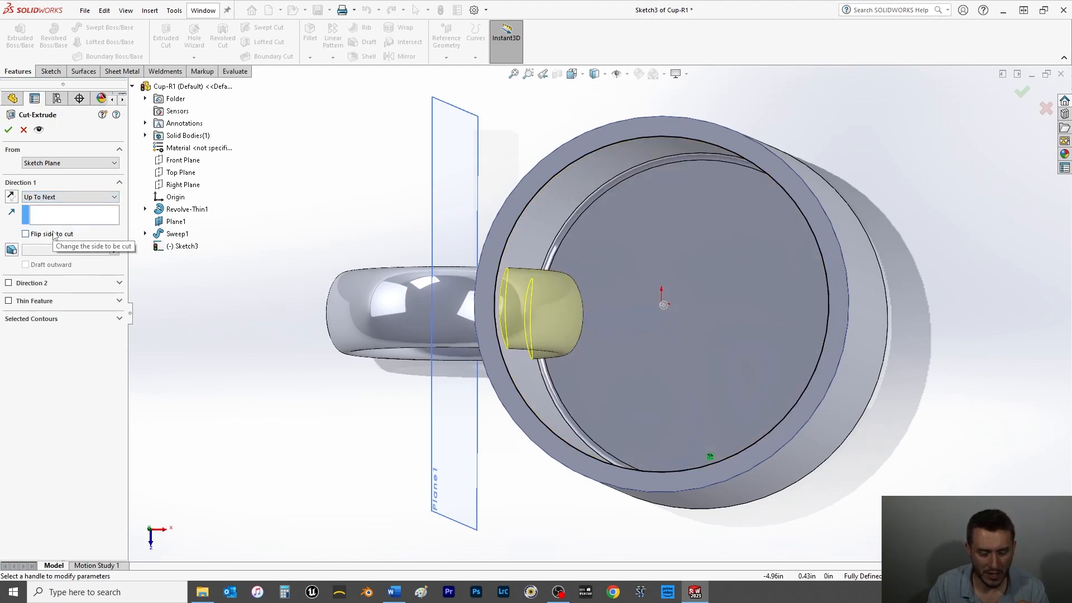
{"action": "left_click", "coordinate": [9, 130]}
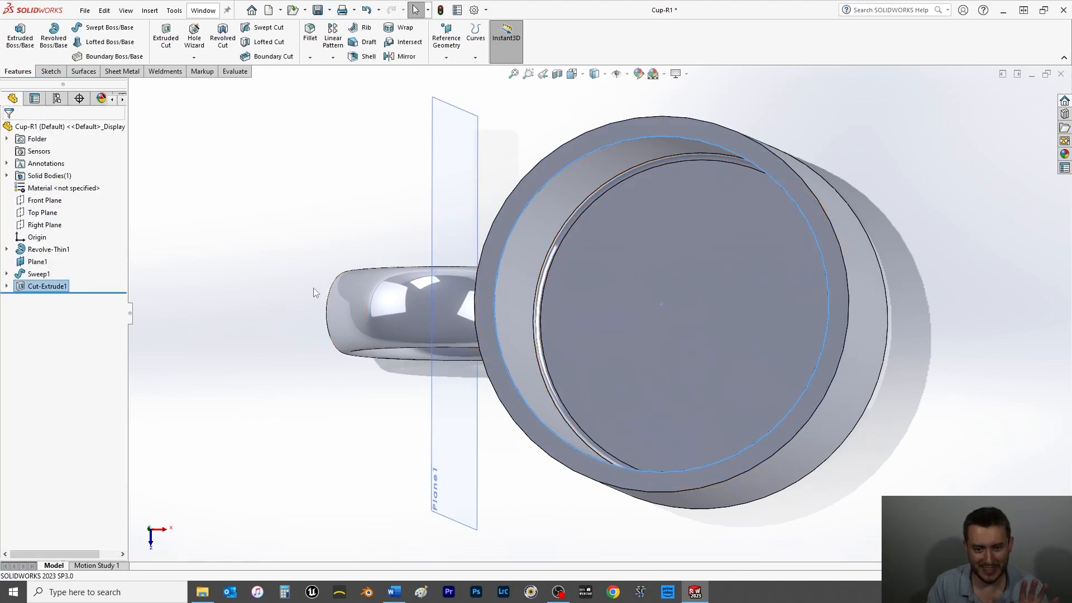
- Hide the reference plane crossing the cup's handle and save the part
{"action": "middle_click_drag", "start_coordinate": [262, 301], "coordinate": [278, 194]}
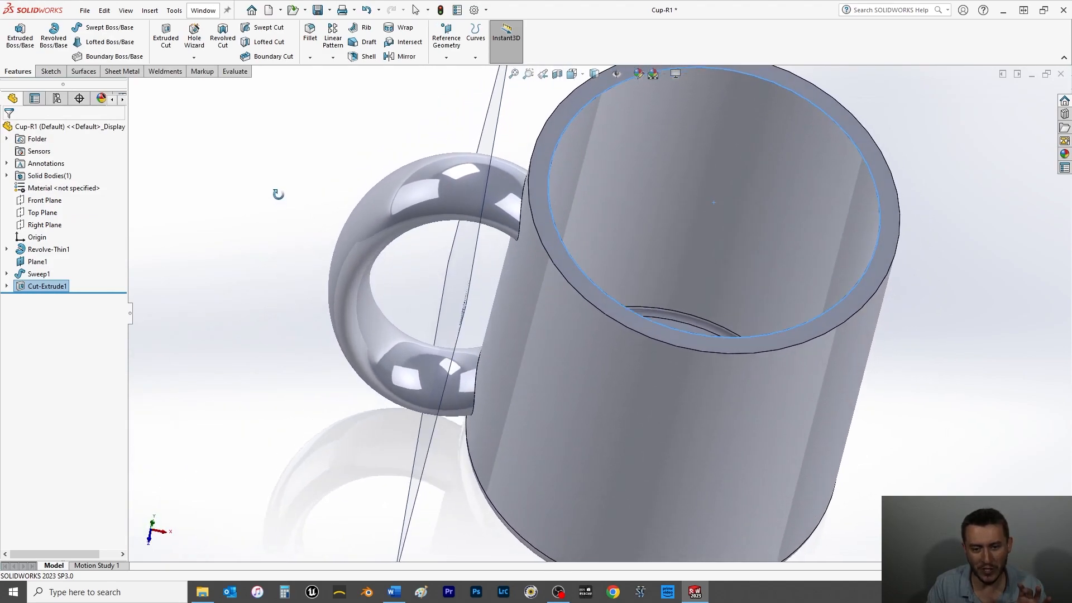
{"action": "scroll", "coordinate": [276, 195], "scroll_direction": "up", "scroll_amount": 4}
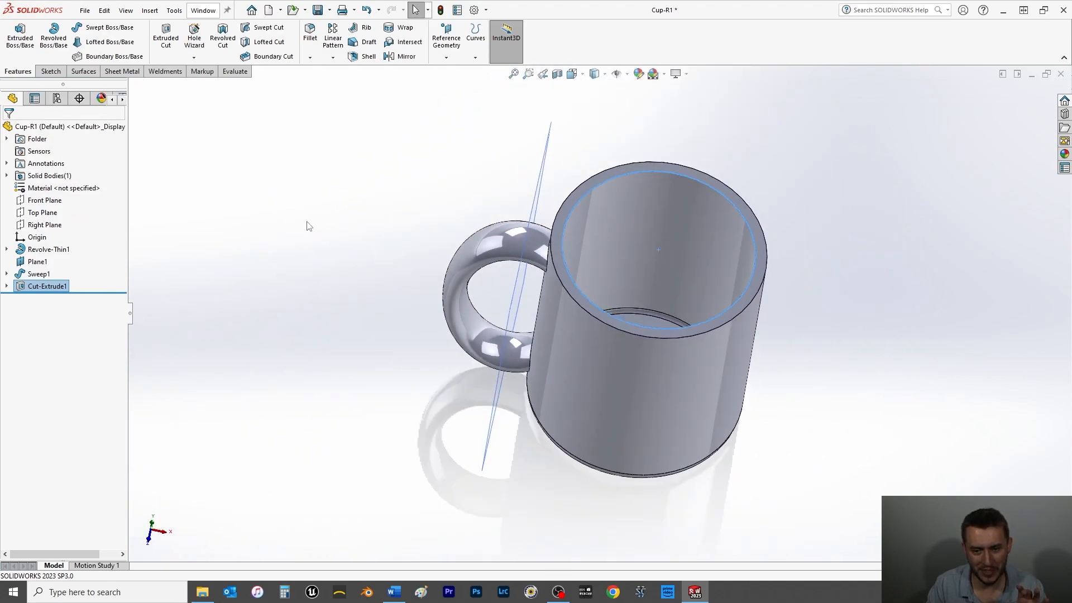
{"action": "key", "text": "space"}
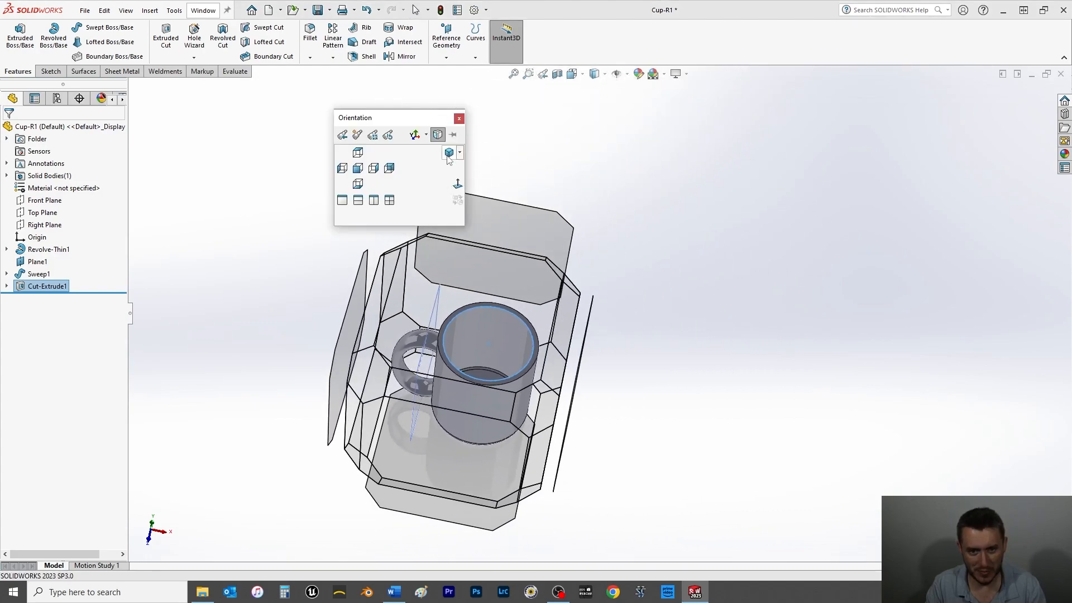
{"action": "left_click", "coordinate": [444, 162]}
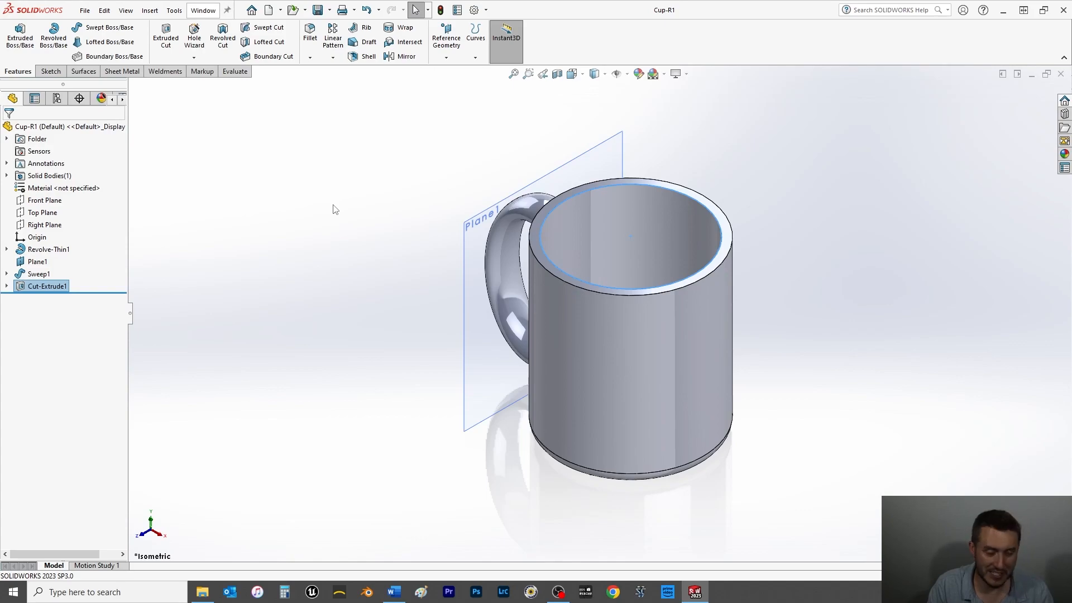
{"action": "left_click", "coordinate": [937, 280]}
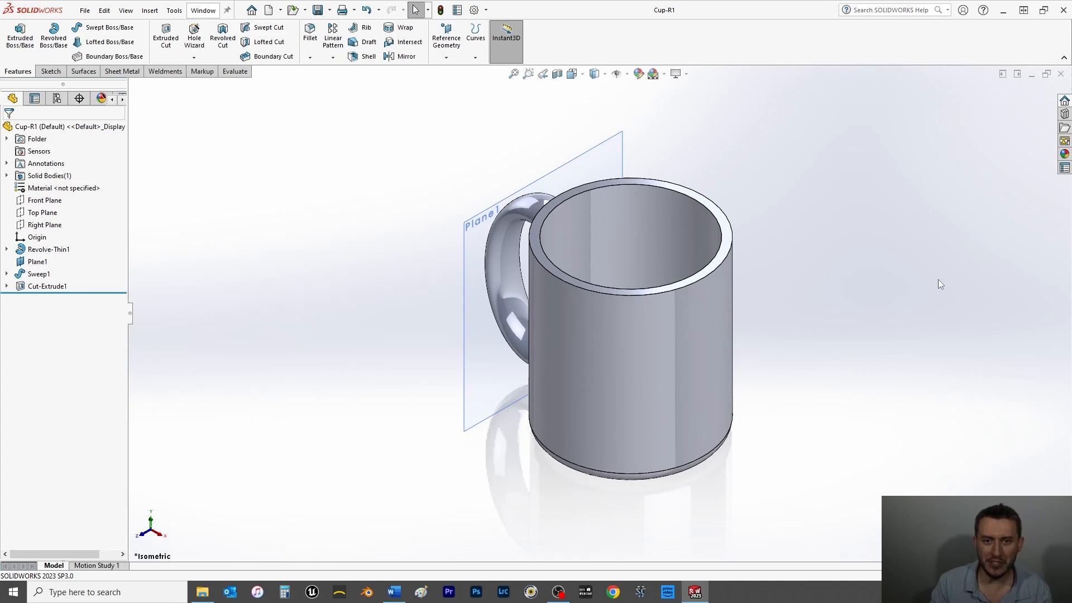
{"action": "right_click", "coordinate": [484, 377]}
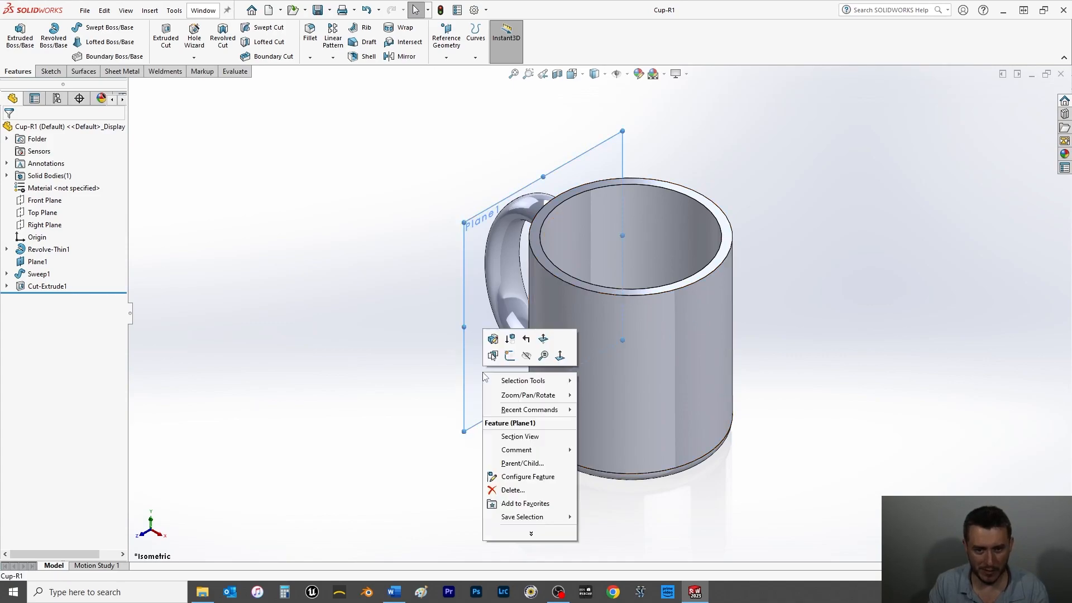
{"action": "left_click", "coordinate": [526, 356]}
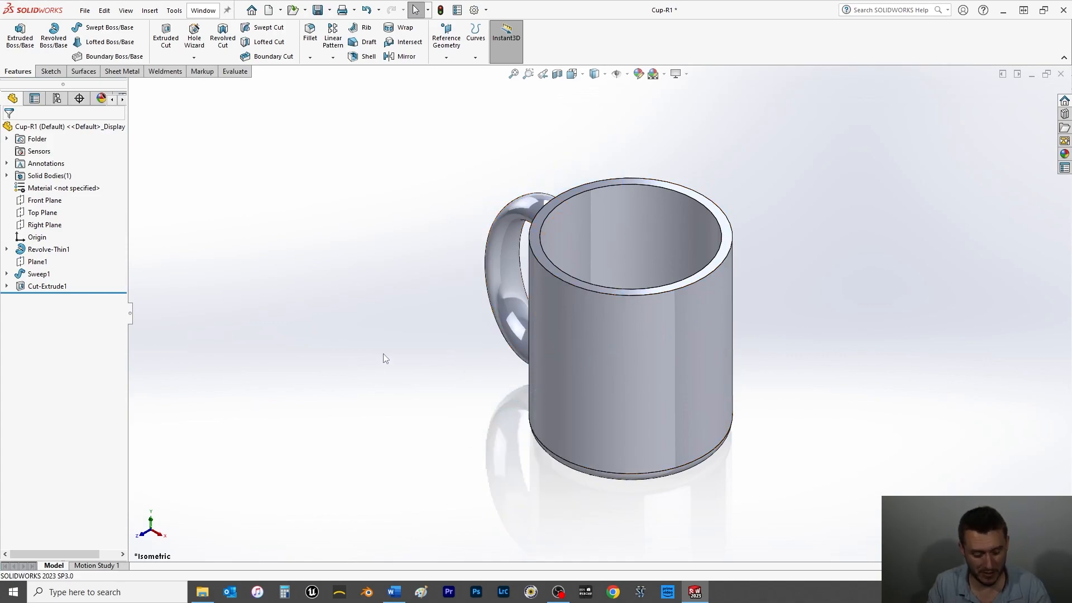
{"action": "key", "text": "ctrl+s"}
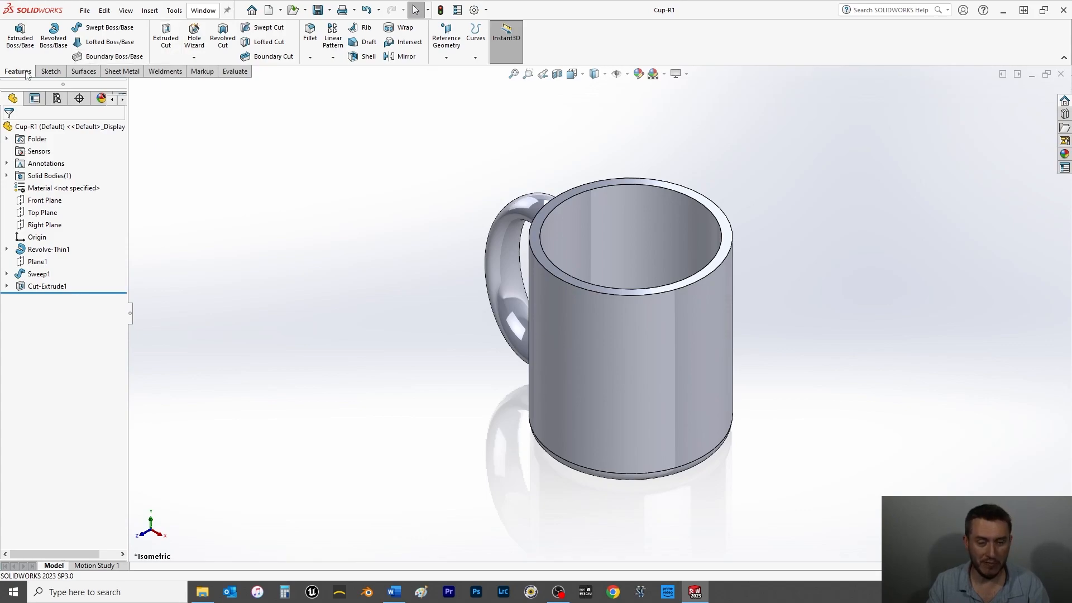
- Apply a full round fillet to the rim, with the inner wall, top rim face and outer wall as side, center and side faces
{"action": "left_click", "coordinate": [311, 45]}
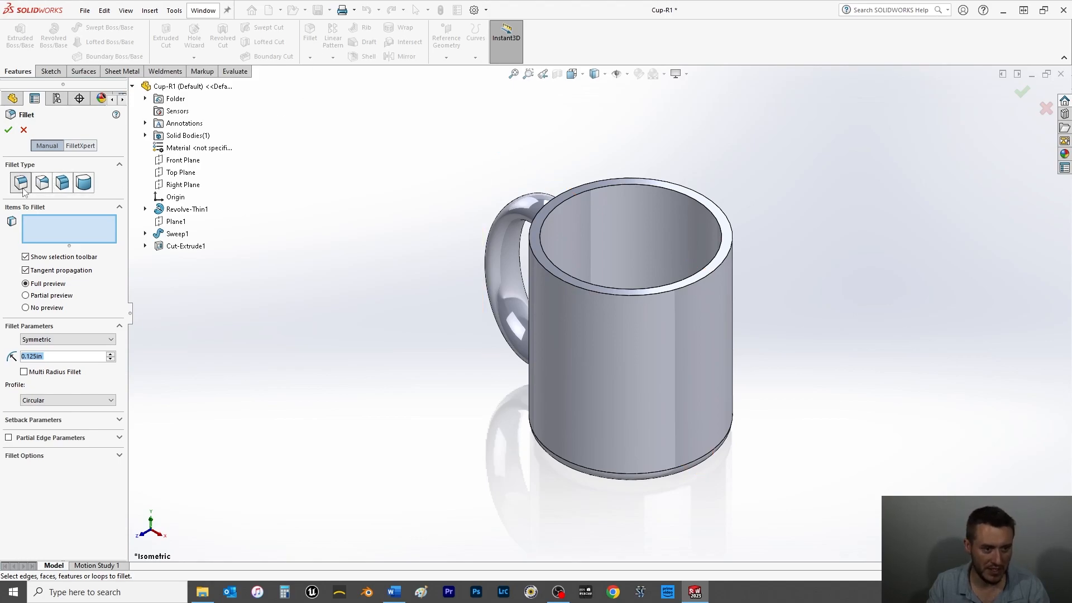
{"action": "left_click", "coordinate": [84, 183]}
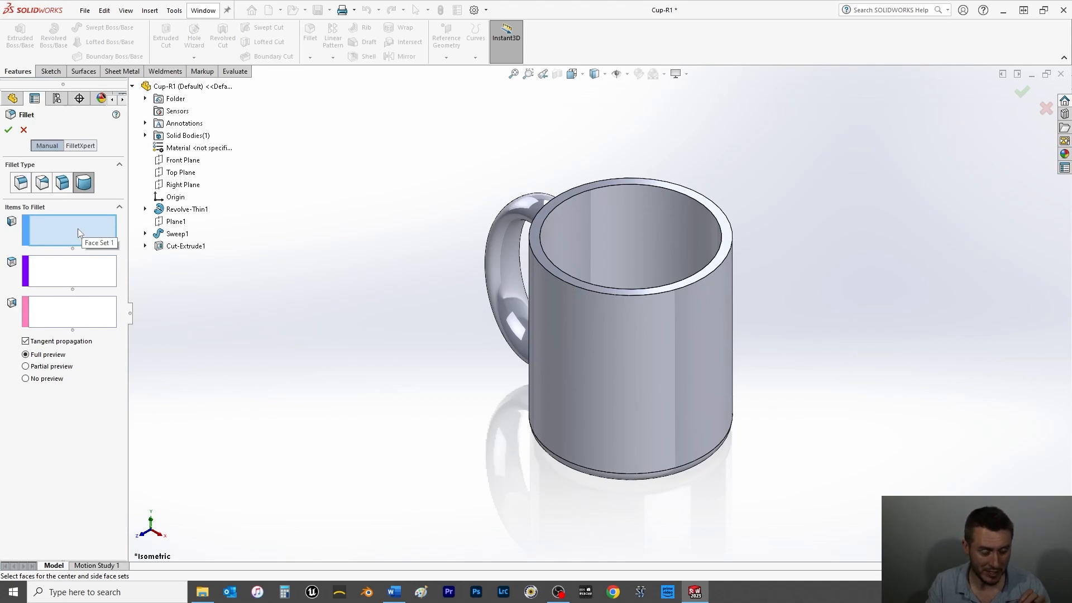
{"action": "left_click", "coordinate": [562, 227]}
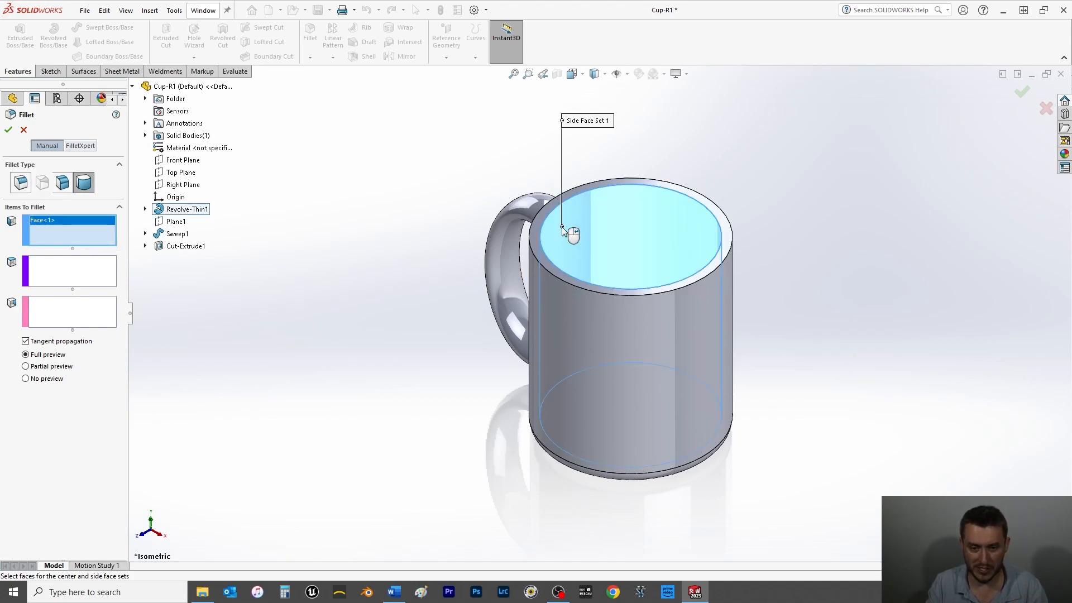
{"action": "left_click", "coordinate": [69, 269]}
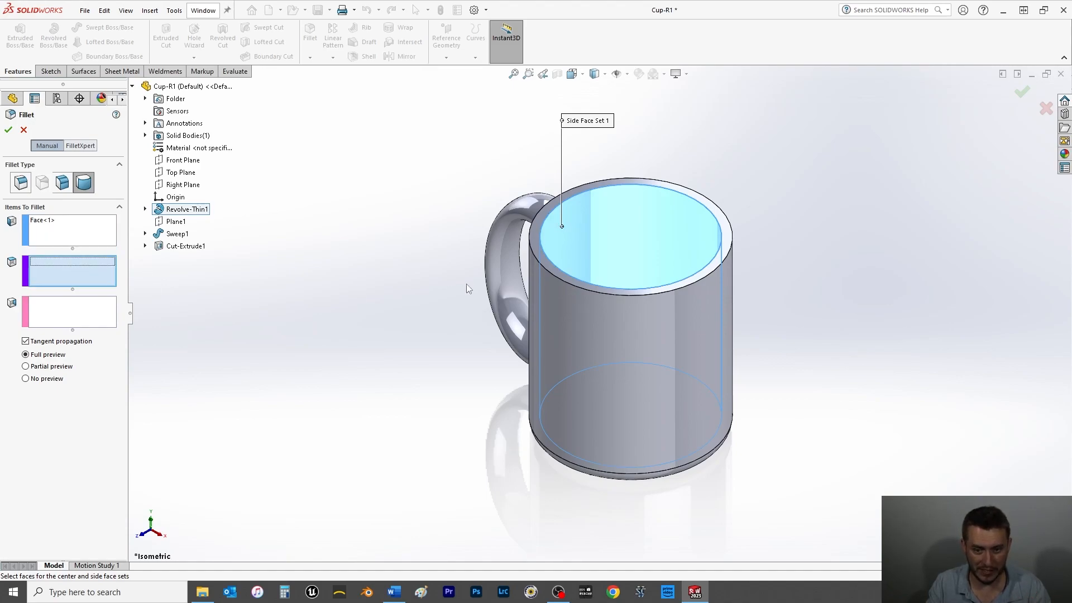
{"action": "left_click", "coordinate": [535, 242]}
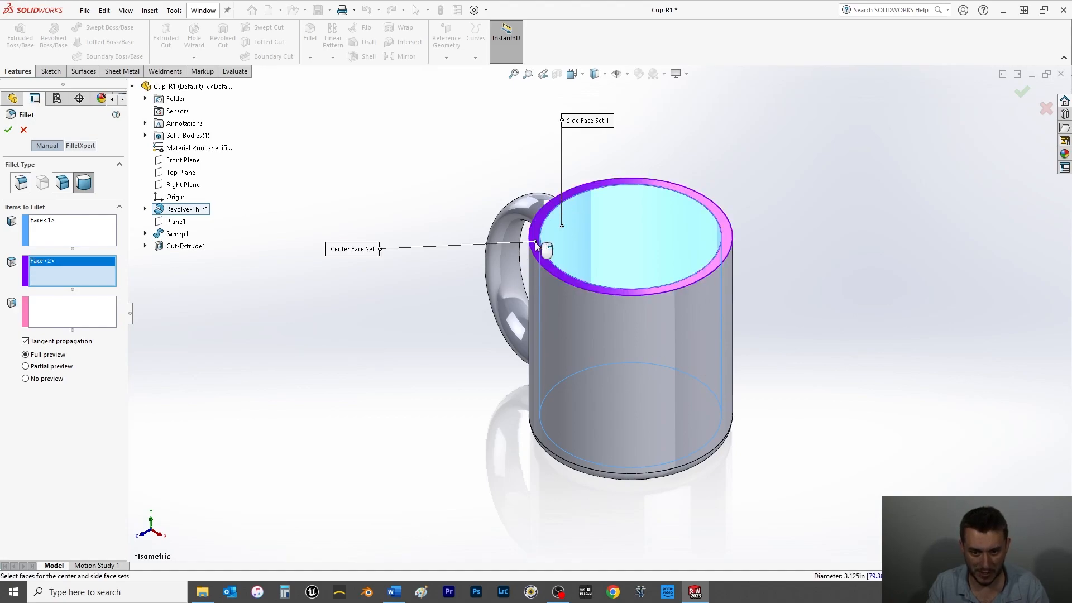
{"action": "left_click", "coordinate": [67, 312]}
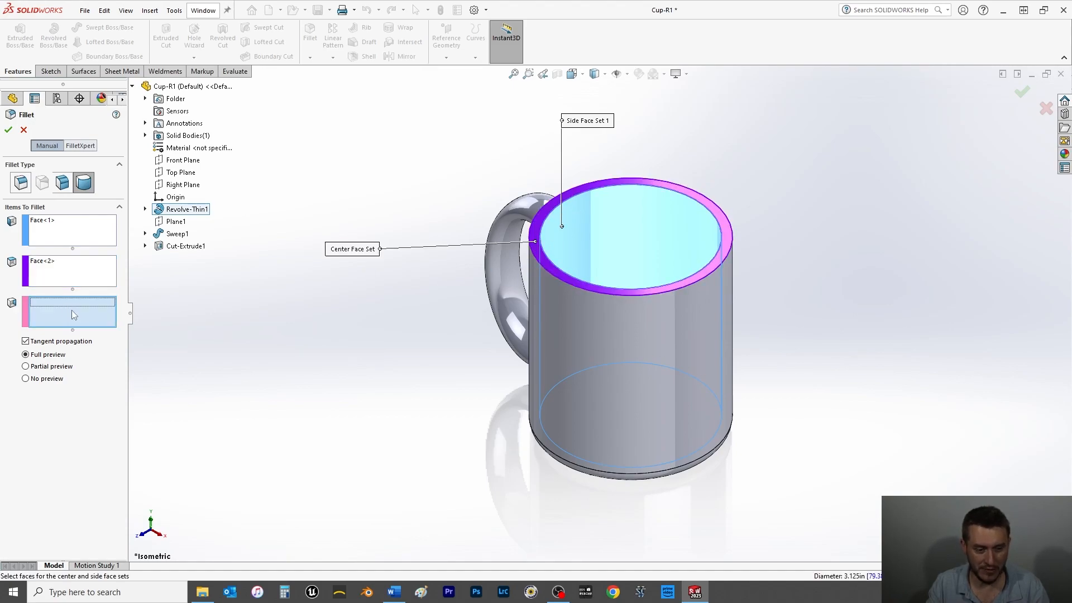
{"action": "left_click", "coordinate": [648, 323]}
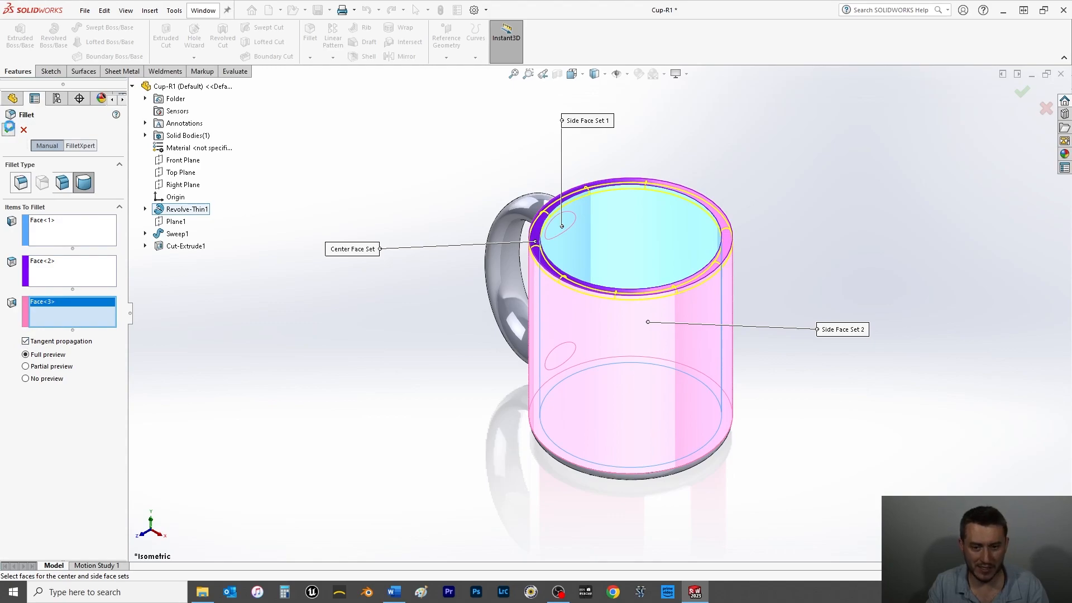
{"action": "left_click", "coordinate": [9, 130]}
- Save the part with the rounded rim and return the cup to the isometric view
{"action": "scroll", "coordinate": [581, 270], "scroll_direction": "down", "scroll_amount": 5}
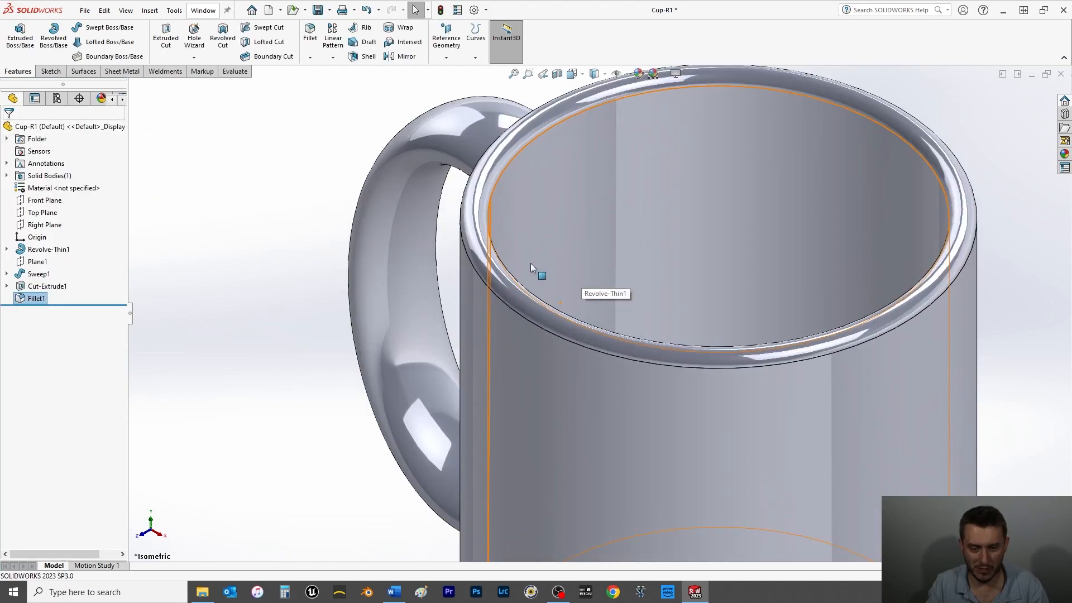
{"action": "key", "text": "ctrl+1"}
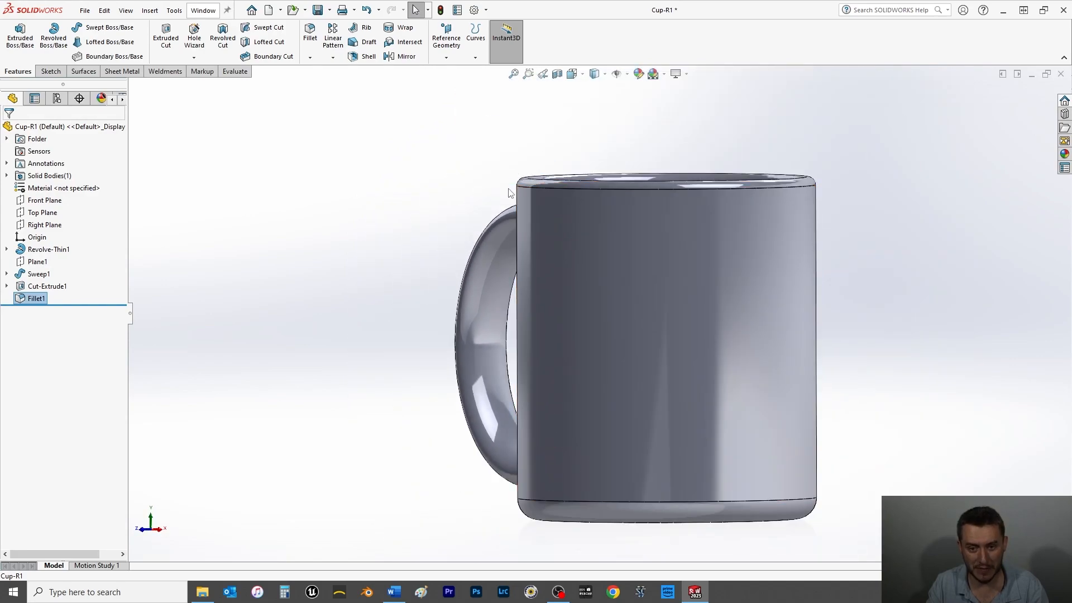
{"action": "middle_click_drag", "start_coordinate": [546, 170], "coordinate": [544, 223]}
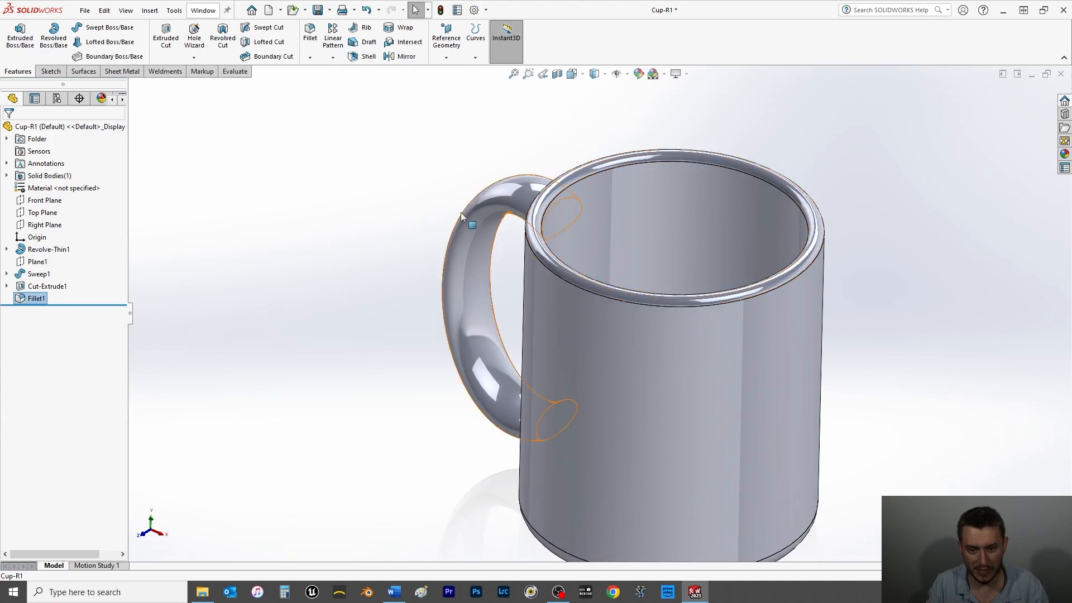
{"action": "key", "text": "ctrl+s"}
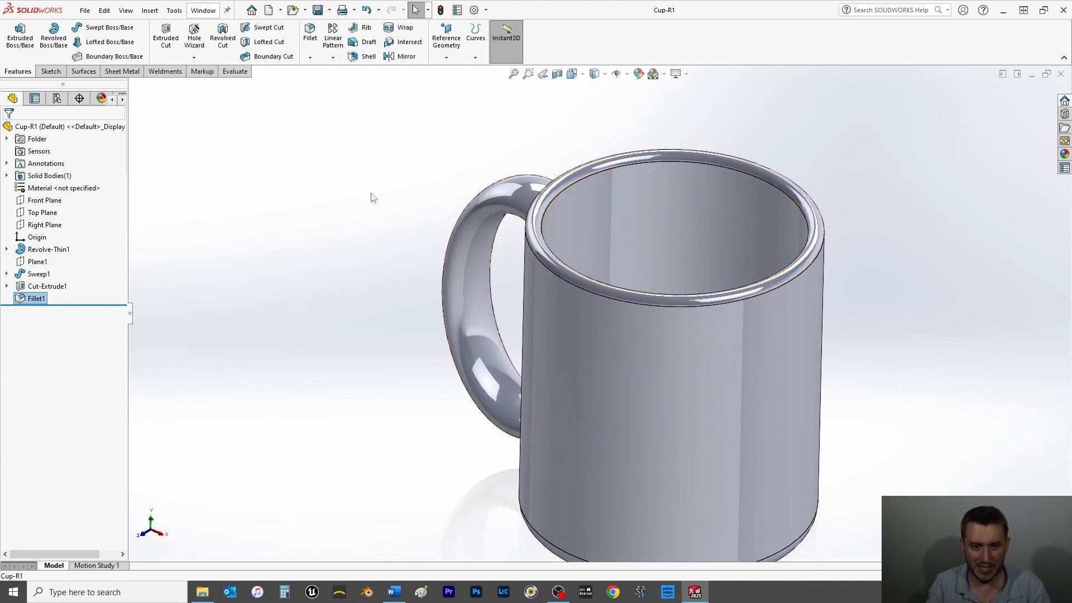
{"action": "key", "text": "space"}
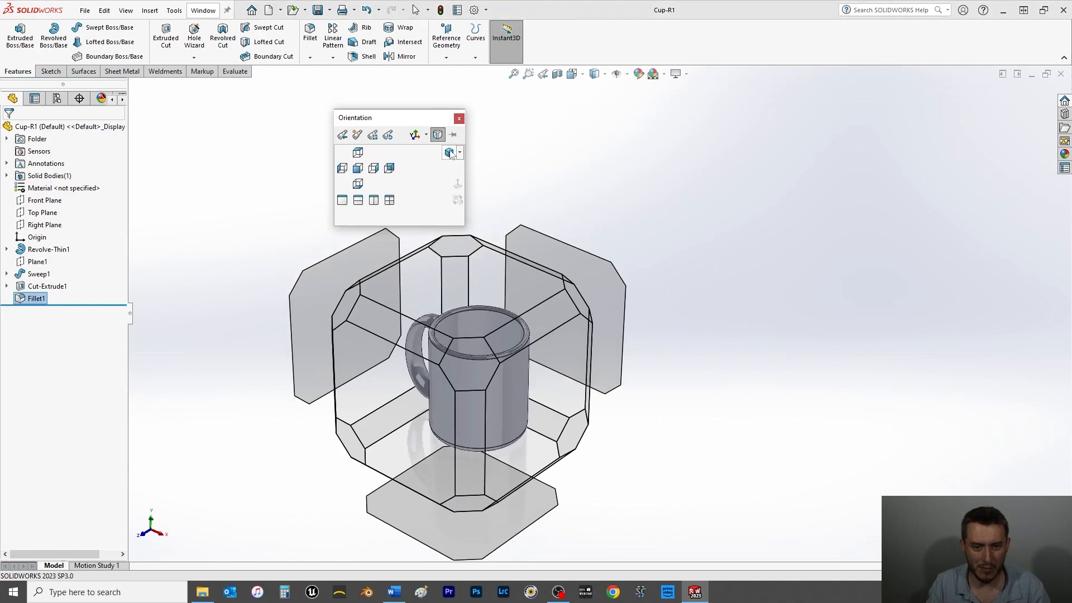
{"action": "left_click", "coordinate": [452, 155]}
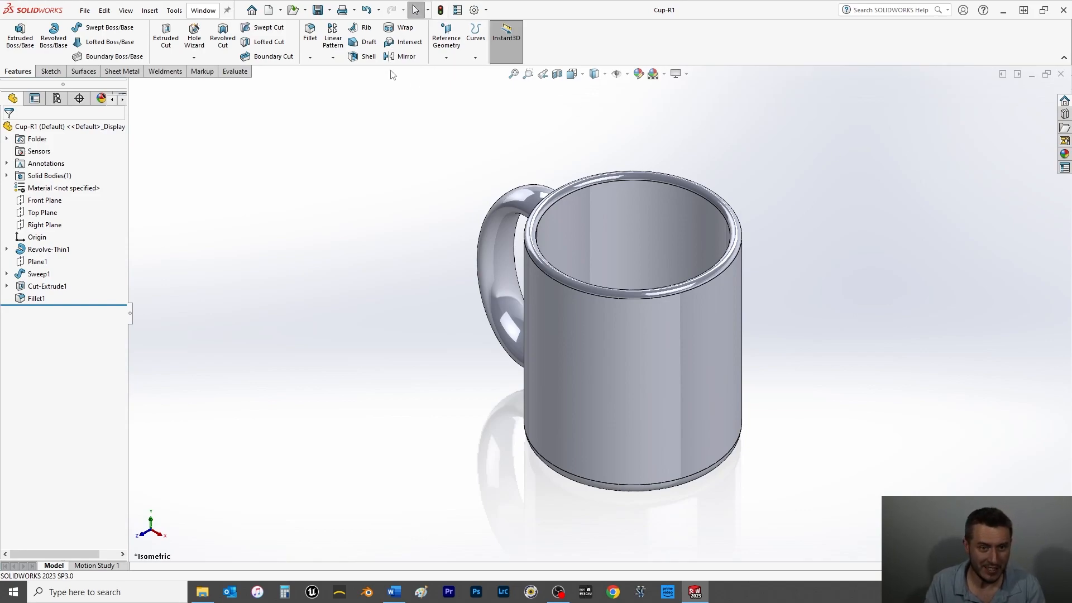
- Add a constant size fillet of 0.25 in radius to both edges where the handle meets the cup's outer wall
{"action": "left_click", "coordinate": [310, 49]}
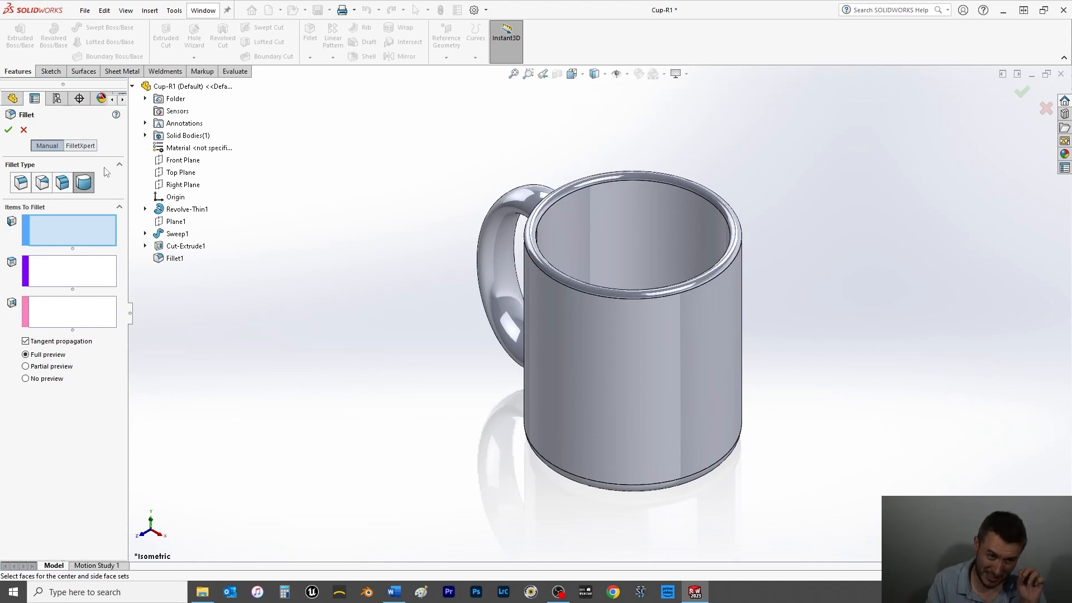
{"action": "left_click", "coordinate": [20, 185]}
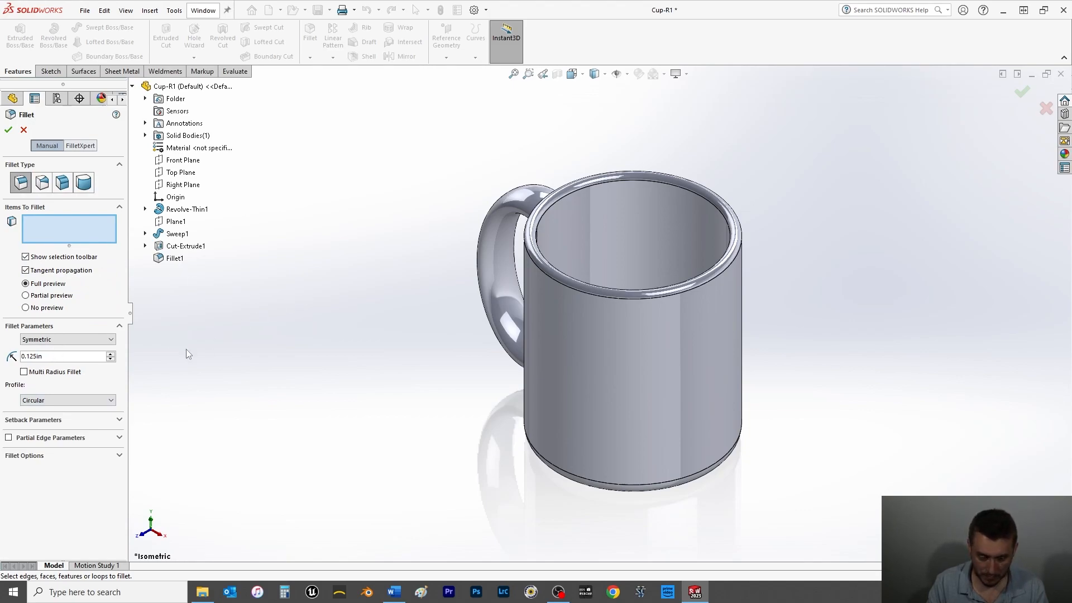
{"action": "middle_click_drag", "start_coordinate": [396, 317], "coordinate": [477, 327]}
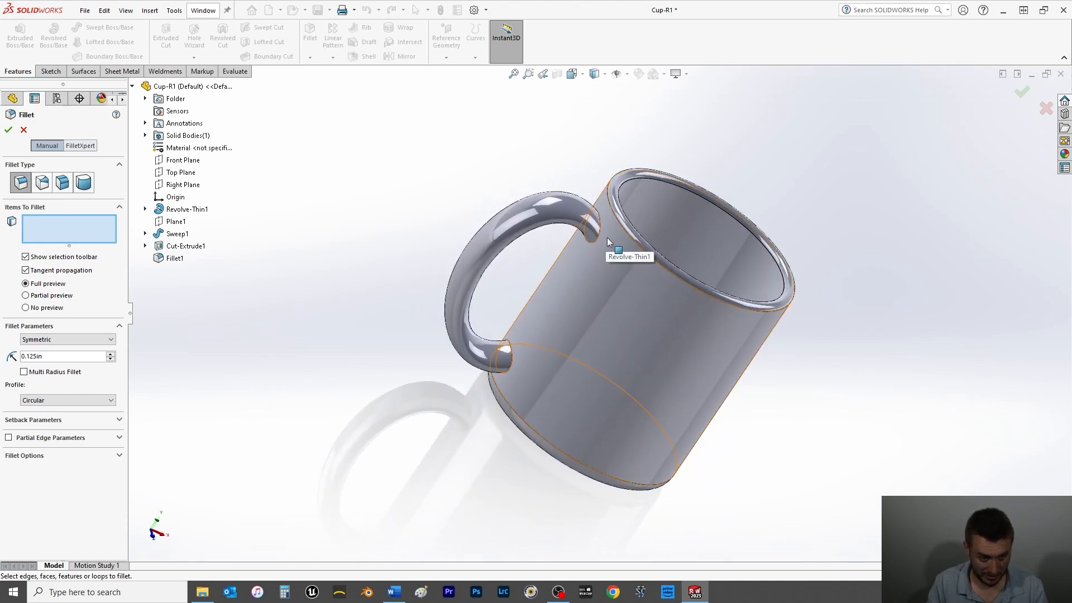
{"action": "left_click", "coordinate": [601, 223]}
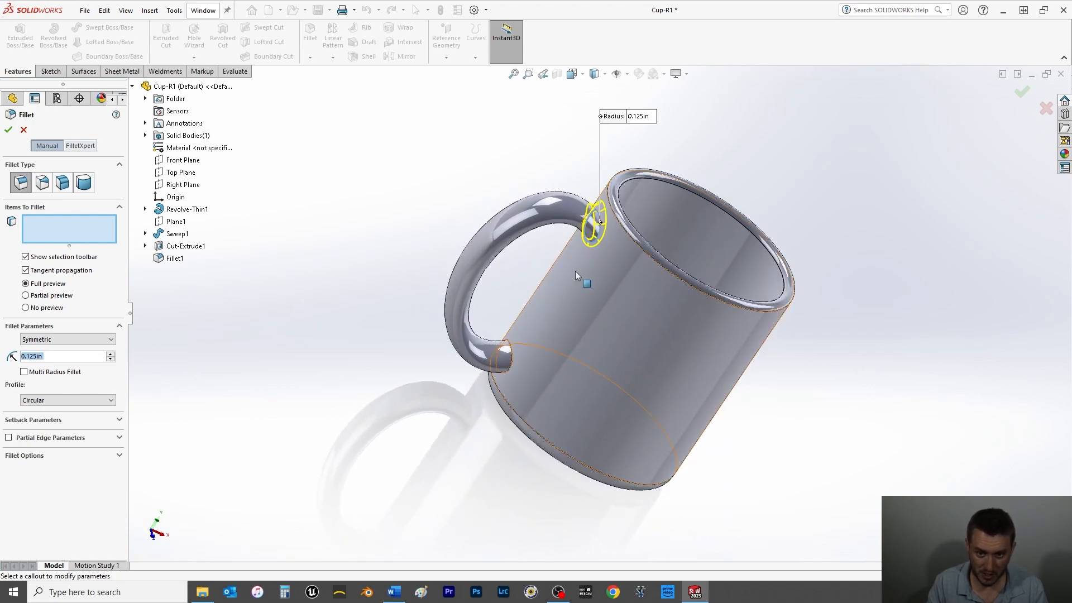
{"action": "left_click", "coordinate": [510, 351]}
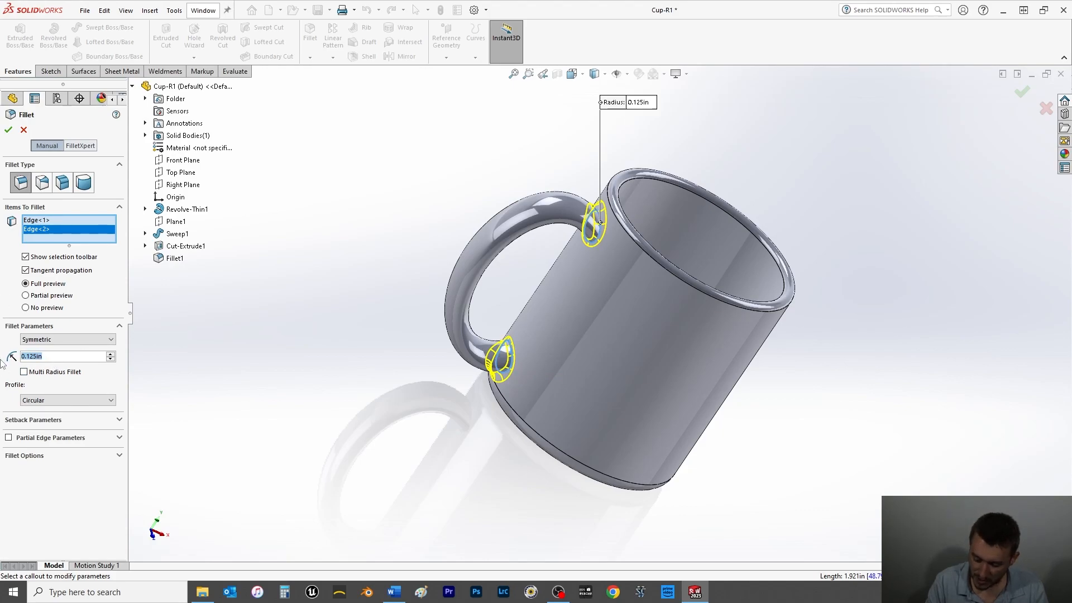
{"action": "type", "text": "0.25"}
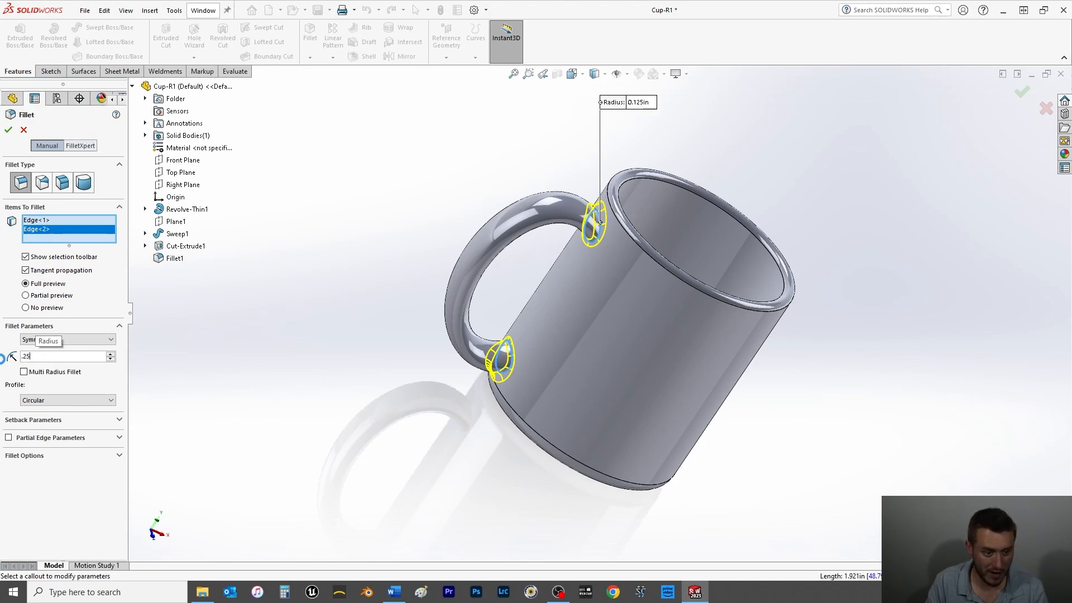
{"action": "key", "text": "Return"}
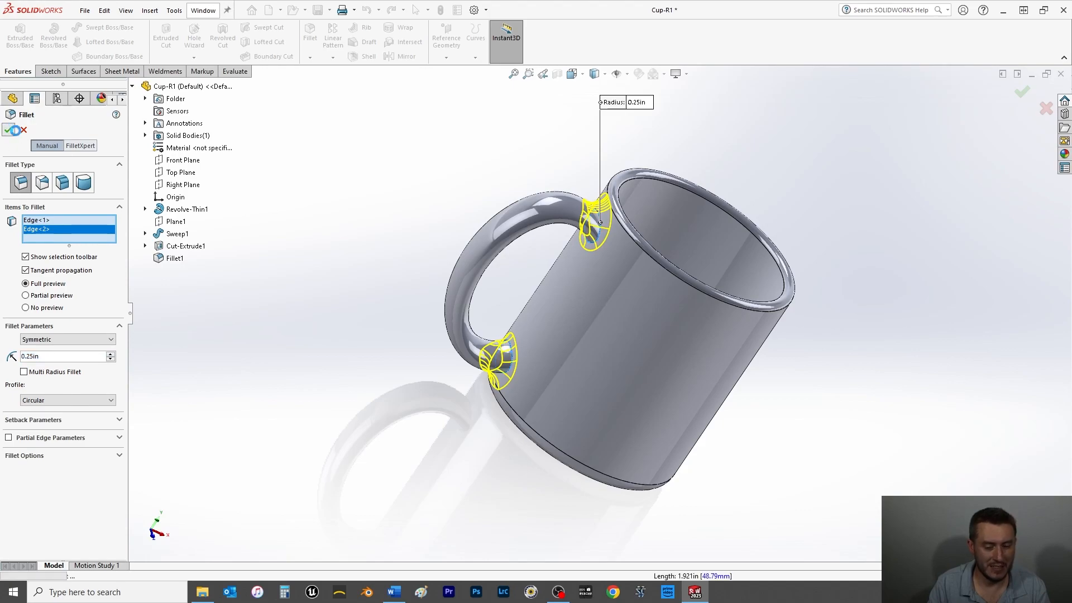
{"action": "left_click", "coordinate": [7, 130]}
- Save the part with the filleted handle joints and show it in isometric view
{"action": "key", "text": "ctrl+s"}
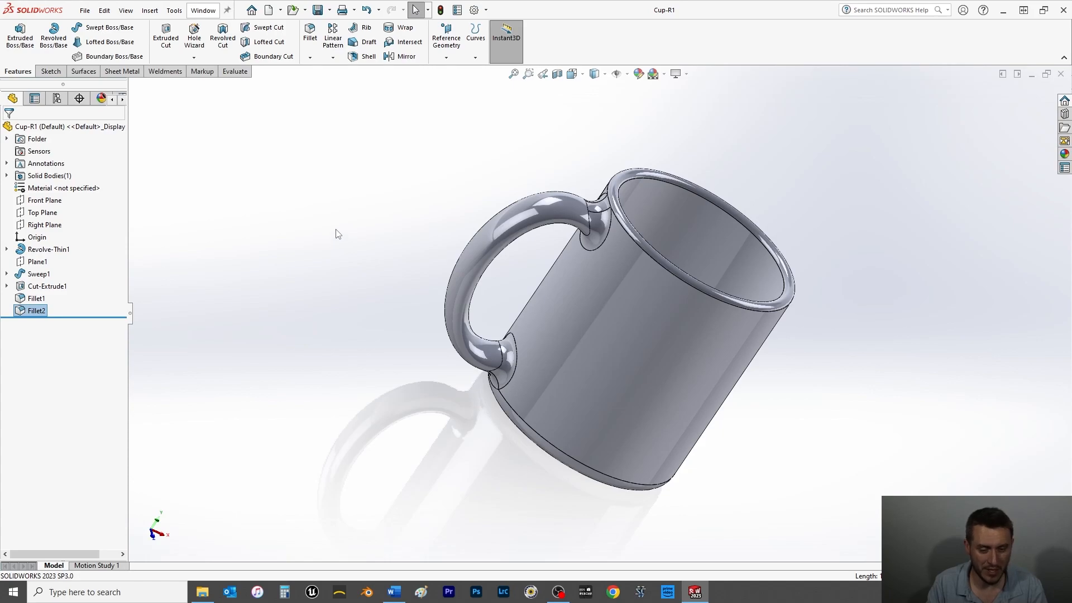
{"action": "key", "text": "space"}
{"action": "left_click", "coordinate": [453, 159]}
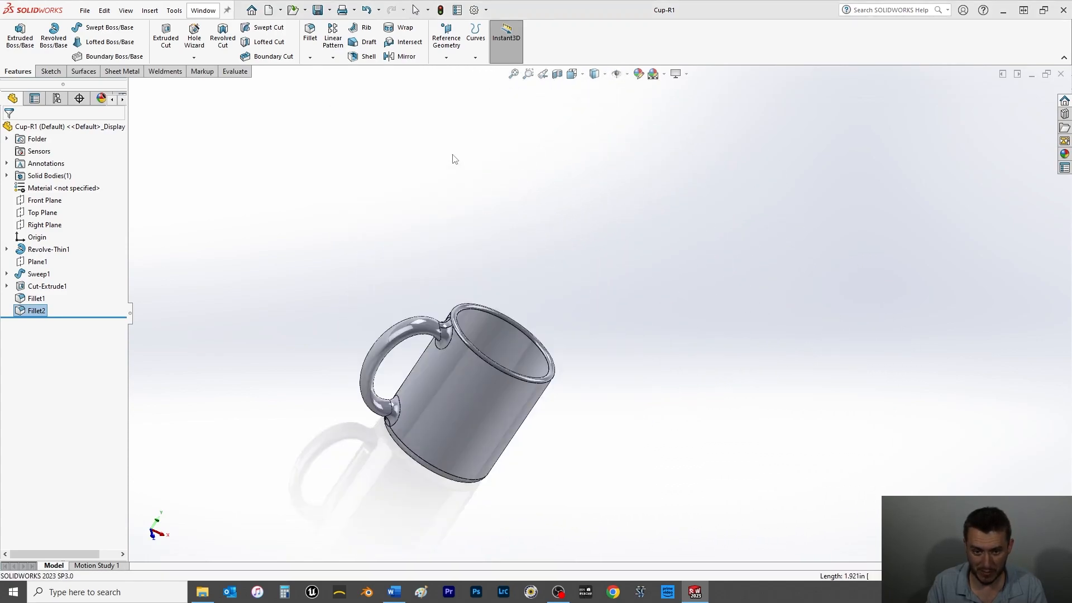
- Assign the Ceramic Porcelain material from the Other Non-metals category of SOLIDWORKS Materials to the cup
{"action": "right_click", "coordinate": [70, 189]}
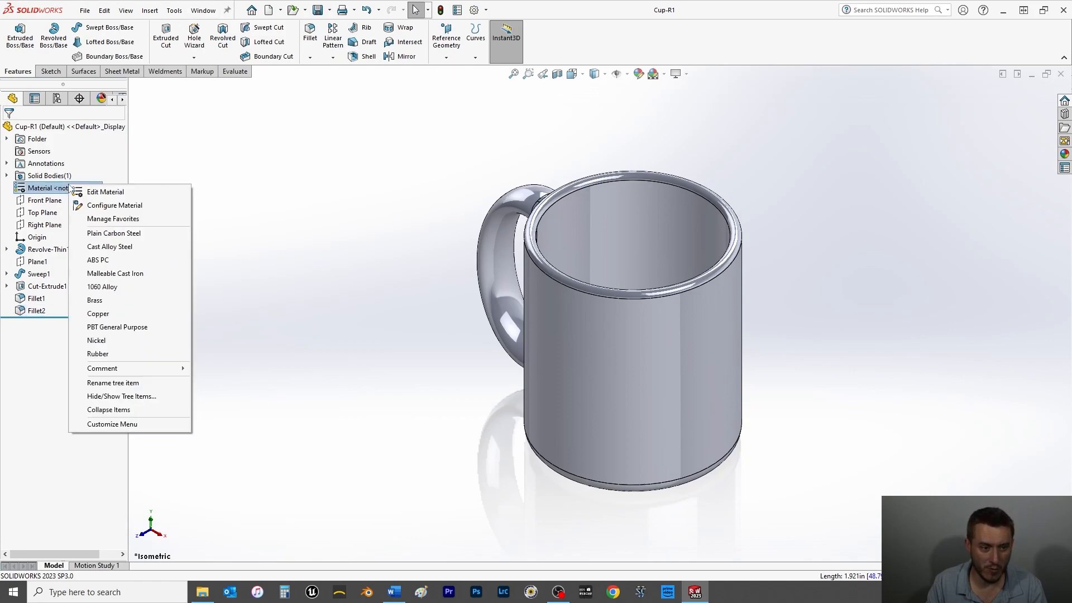
{"action": "left_click", "coordinate": [106, 193]}
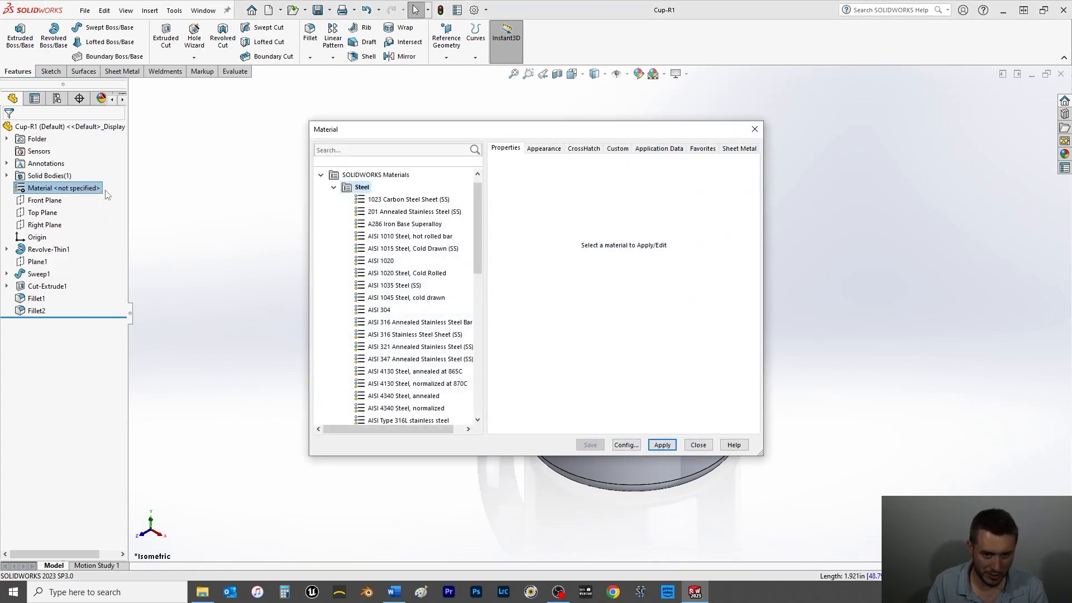
{"action": "left_click", "coordinate": [334, 187]}
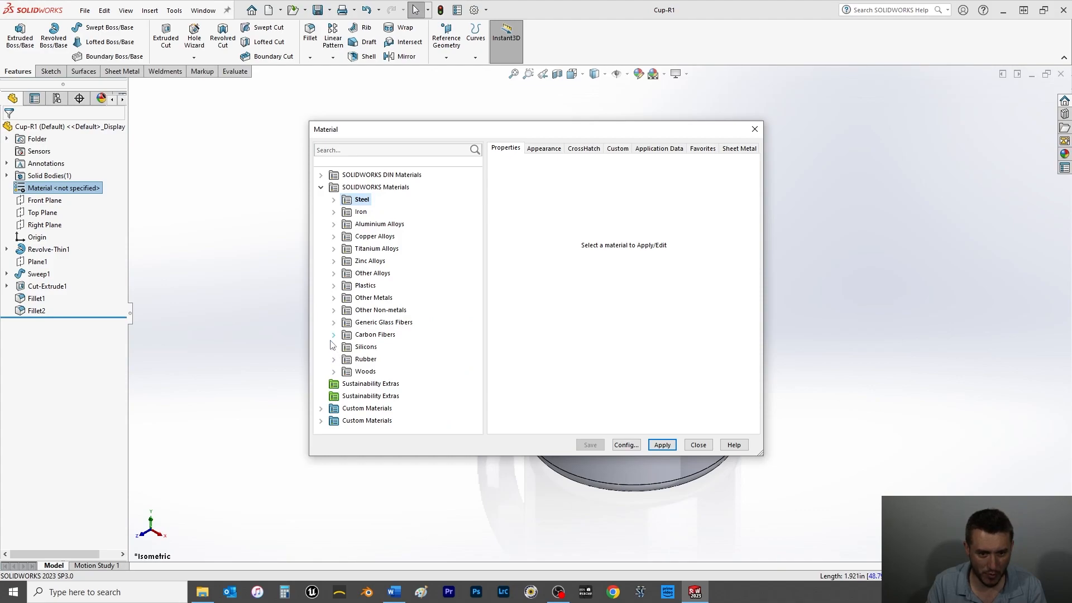
{"action": "left_click", "coordinate": [333, 310]}
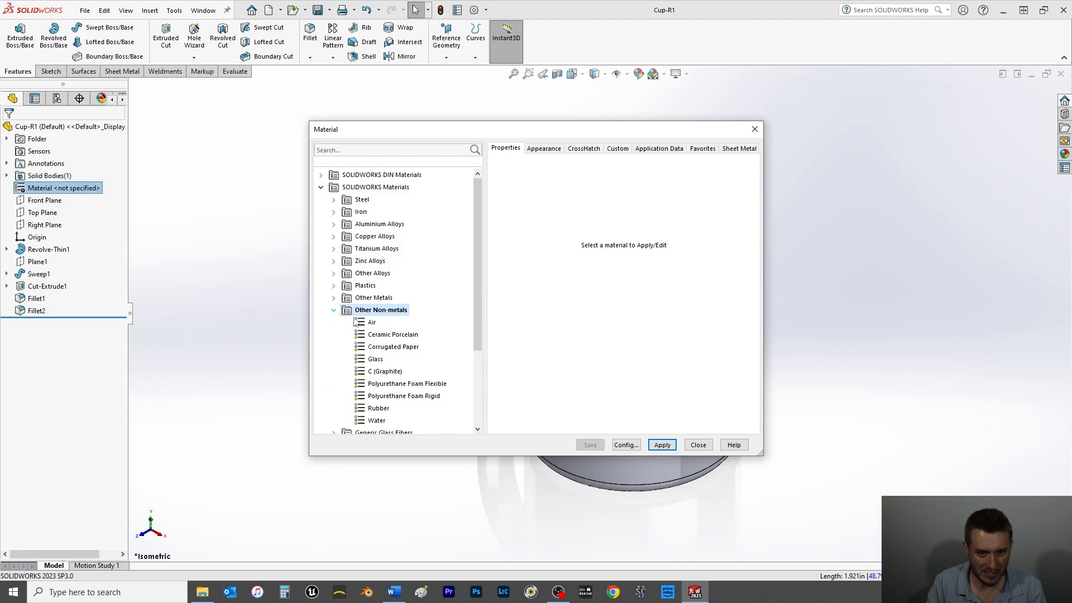
{"action": "left_click", "coordinate": [406, 336]}
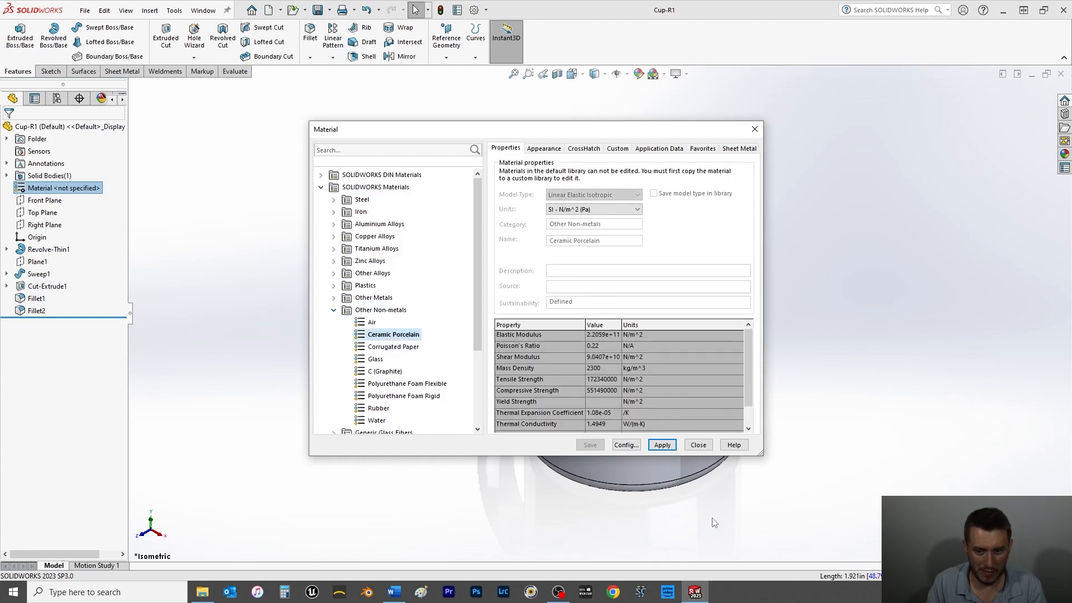
{"action": "left_click", "coordinate": [662, 446]}
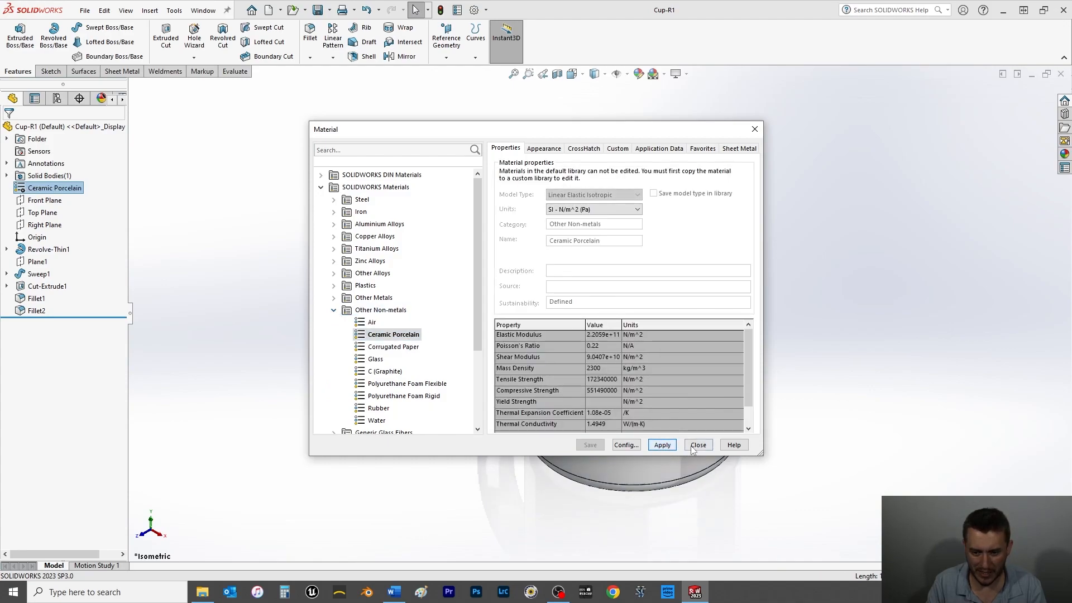
{"action": "left_click", "coordinate": [690, 445]}
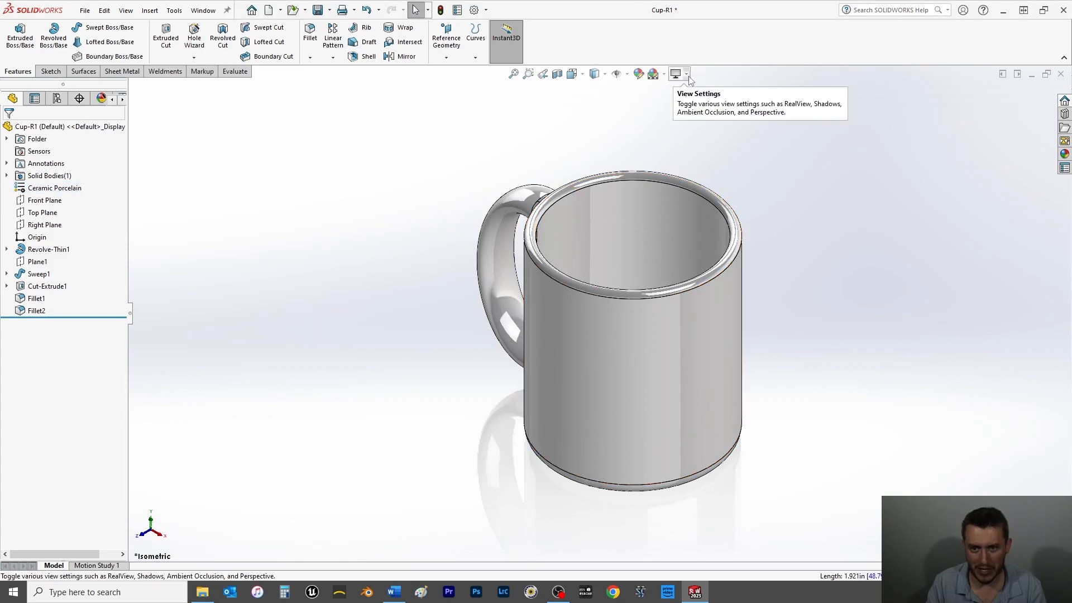
{"action": "left_click", "coordinate": [687, 75]}
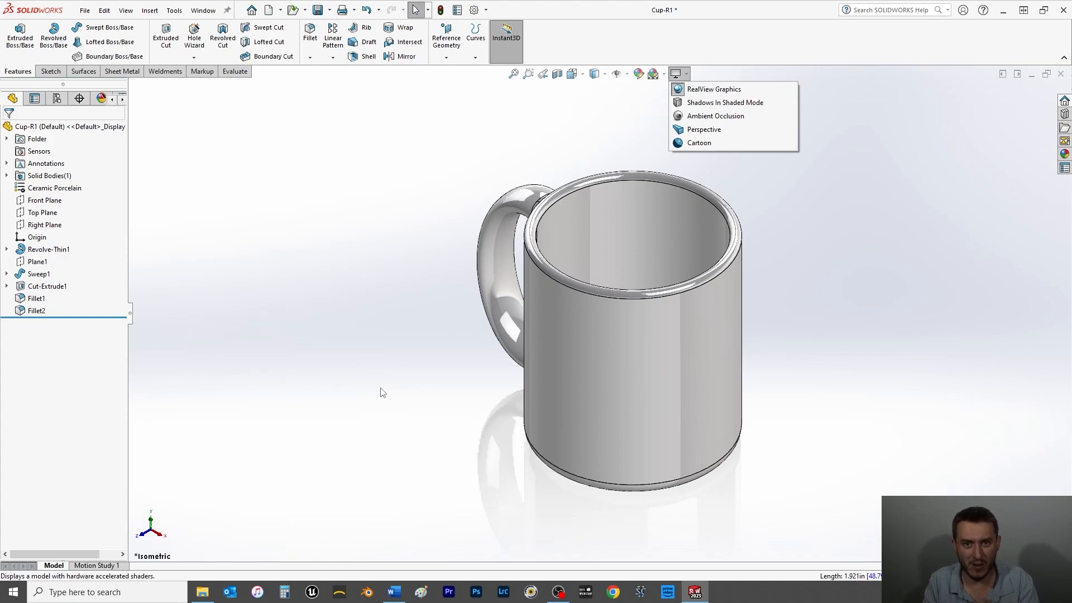
{"action": "left_click", "coordinate": [403, 364]}
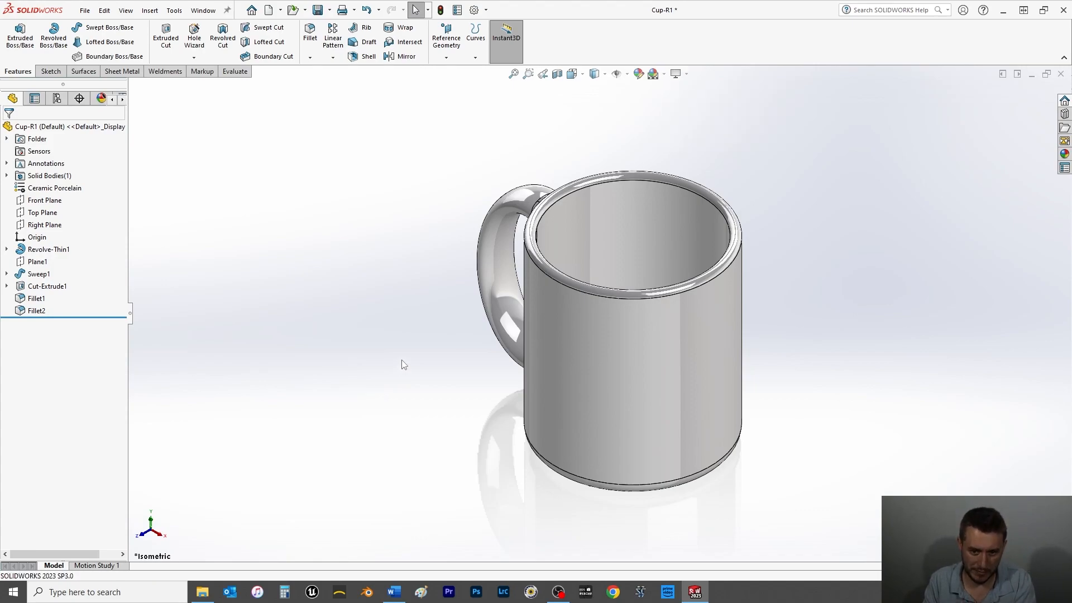